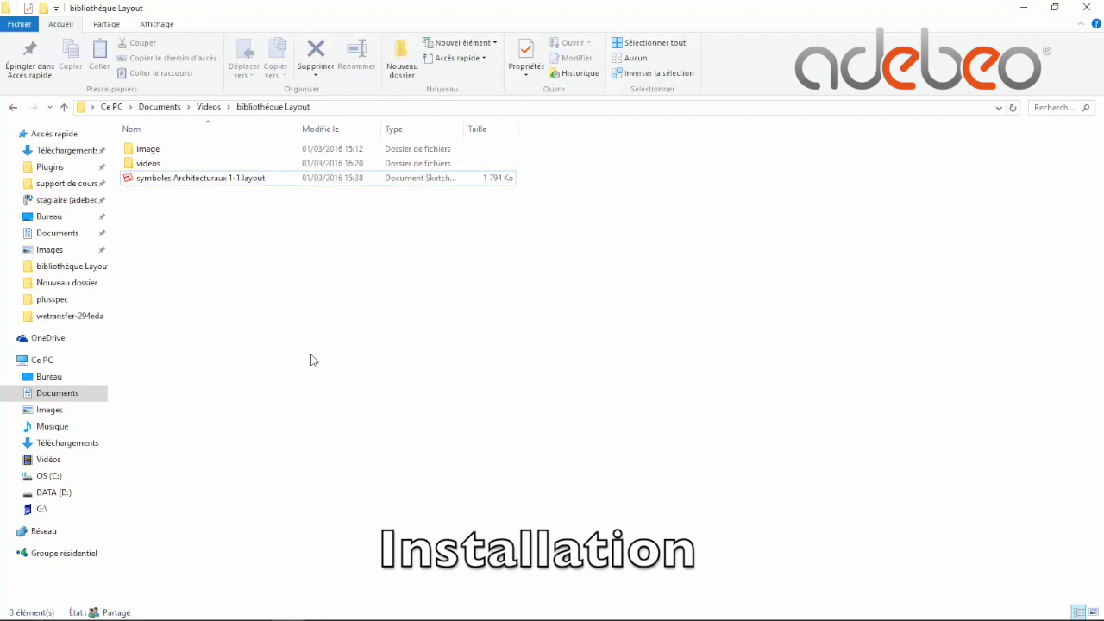
# Step: Select the symboles Architecturaux 1-1.layout file in the bibliothèque Layout folder
pyautogui.click(193, 183)
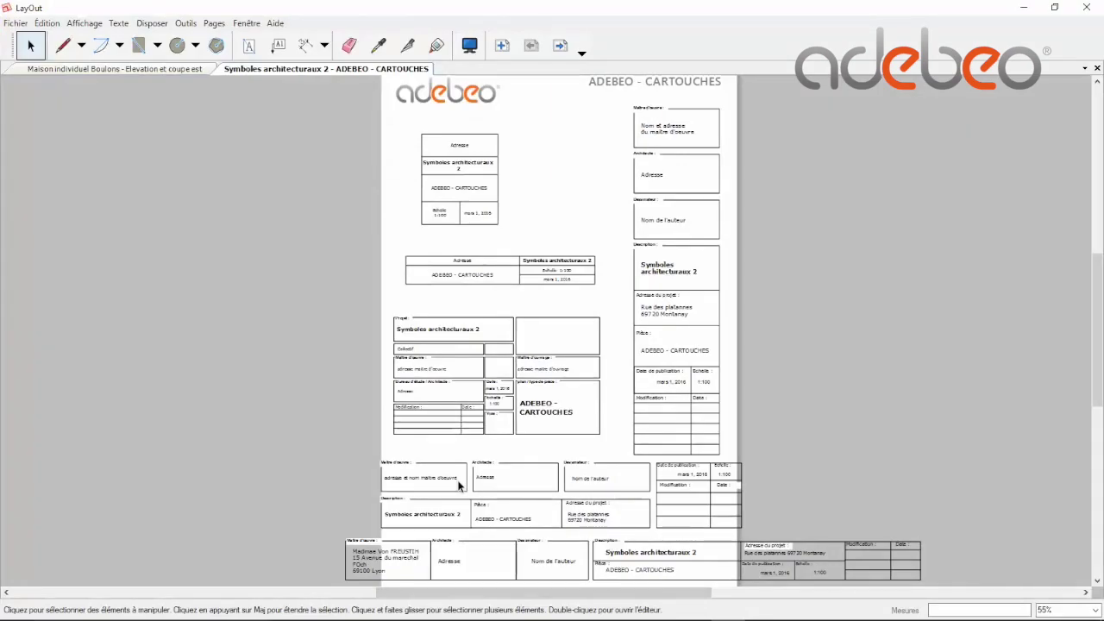
pyautogui.click(560, 47)
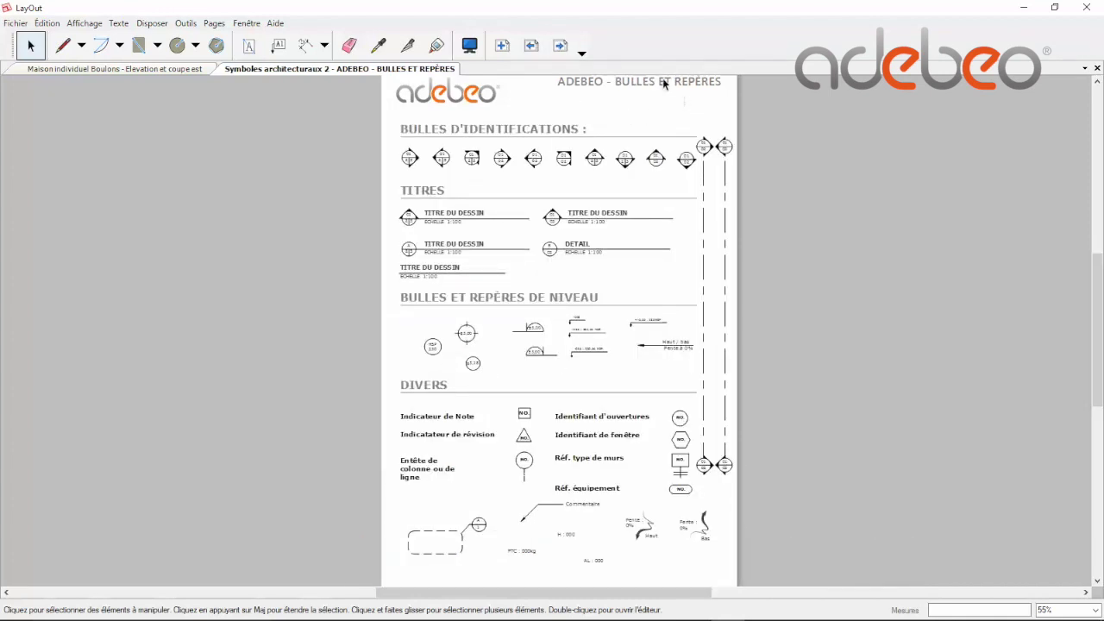
pyautogui.click(561, 46)
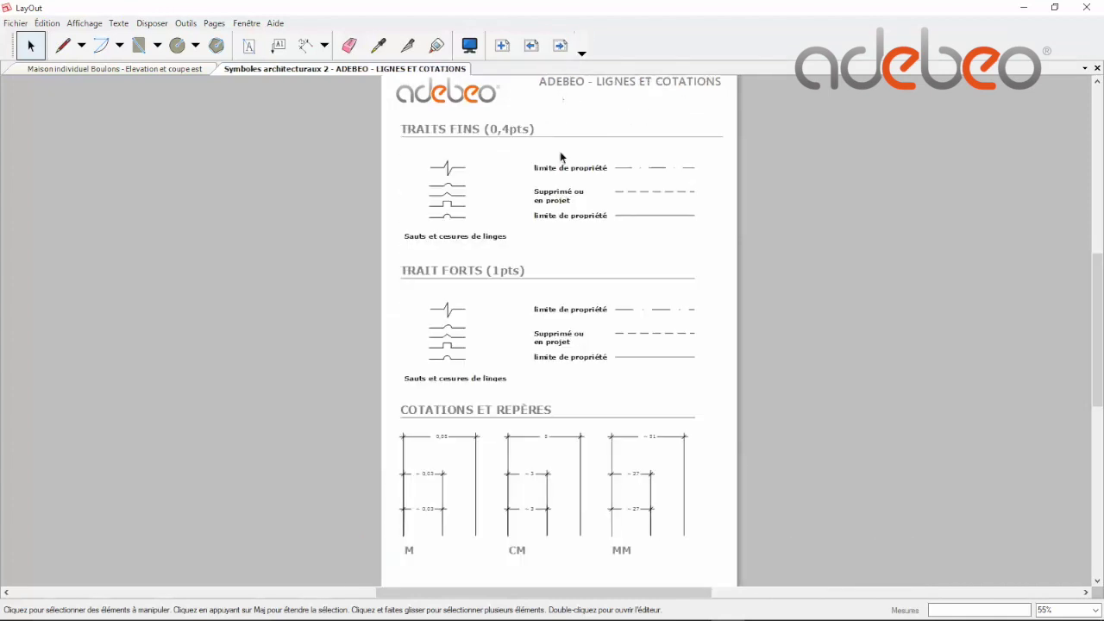
pyautogui.click(561, 46)
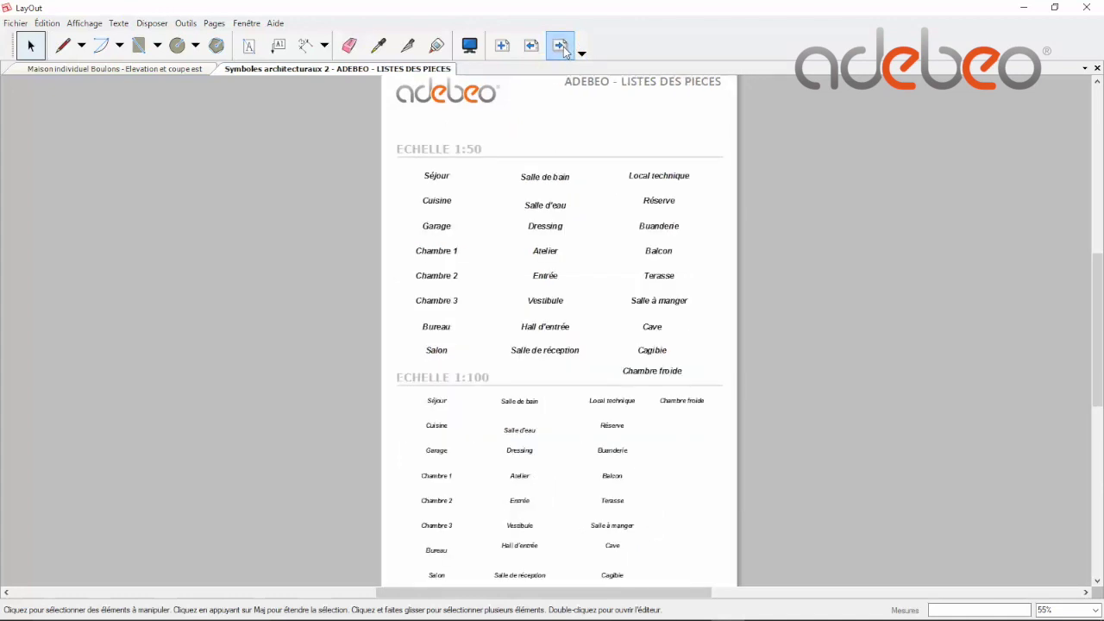
pyautogui.click(563, 47)
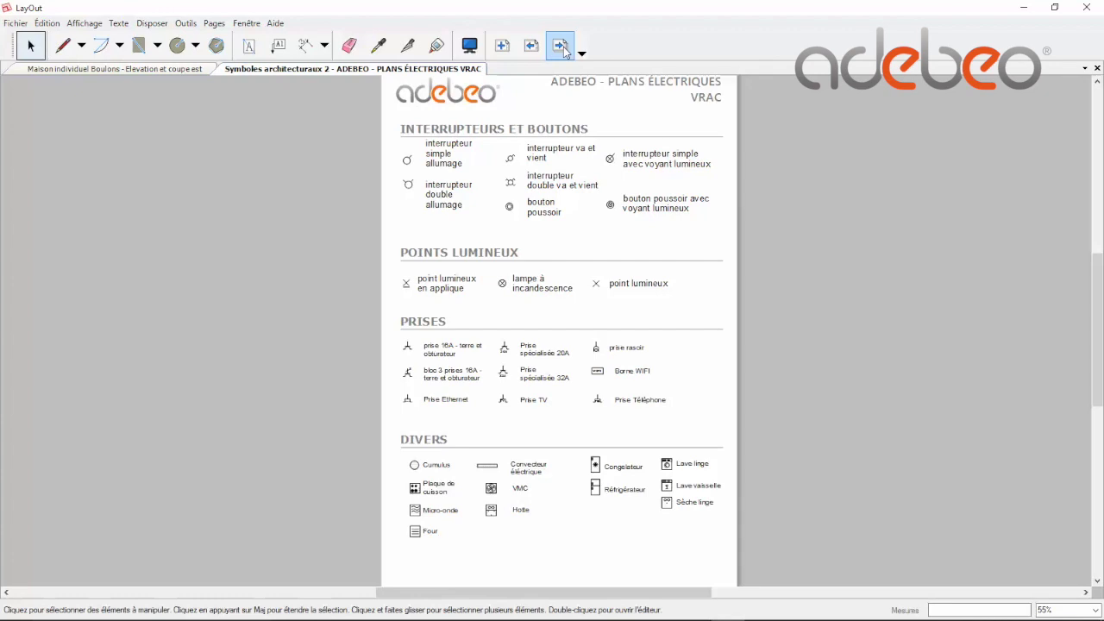
pyautogui.click(563, 46)
pyautogui.click(563, 47)
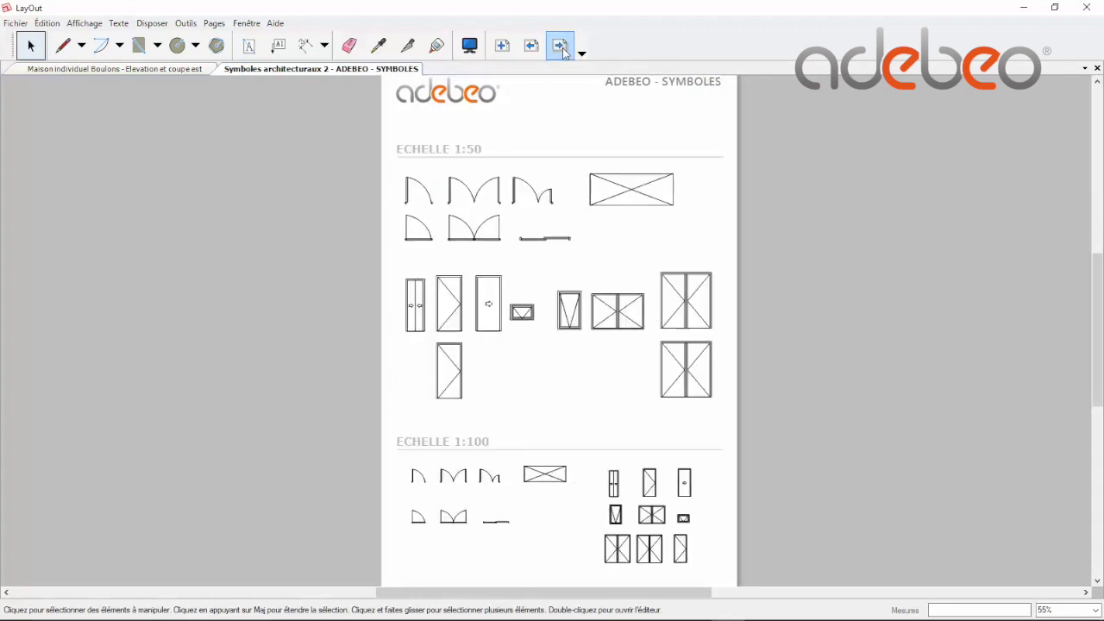
pyautogui.click(563, 48)
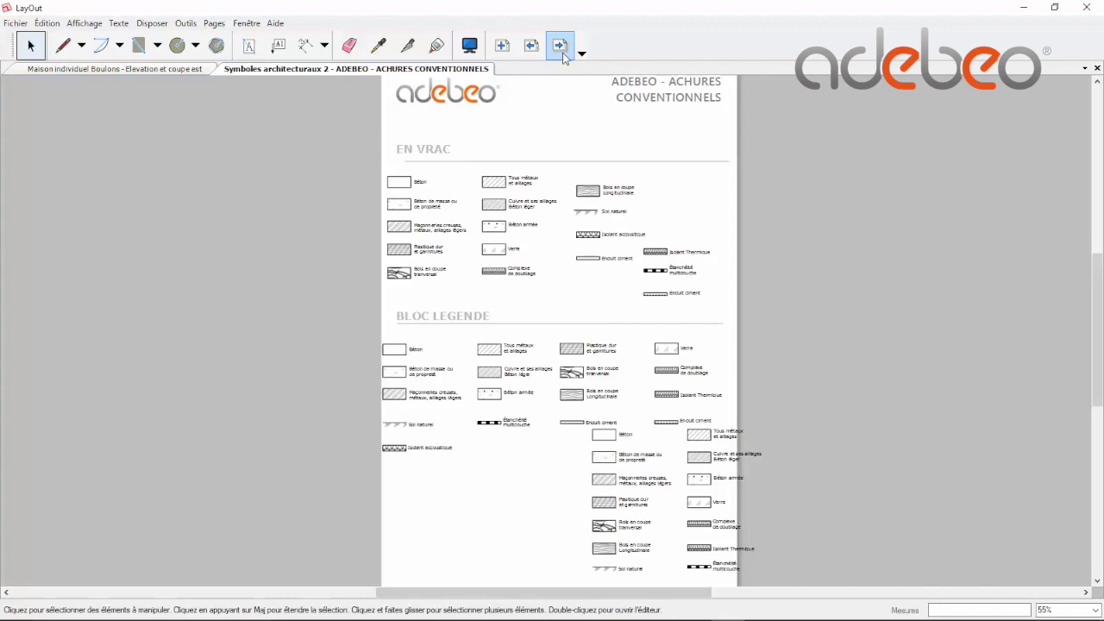
pyautogui.click(563, 53)
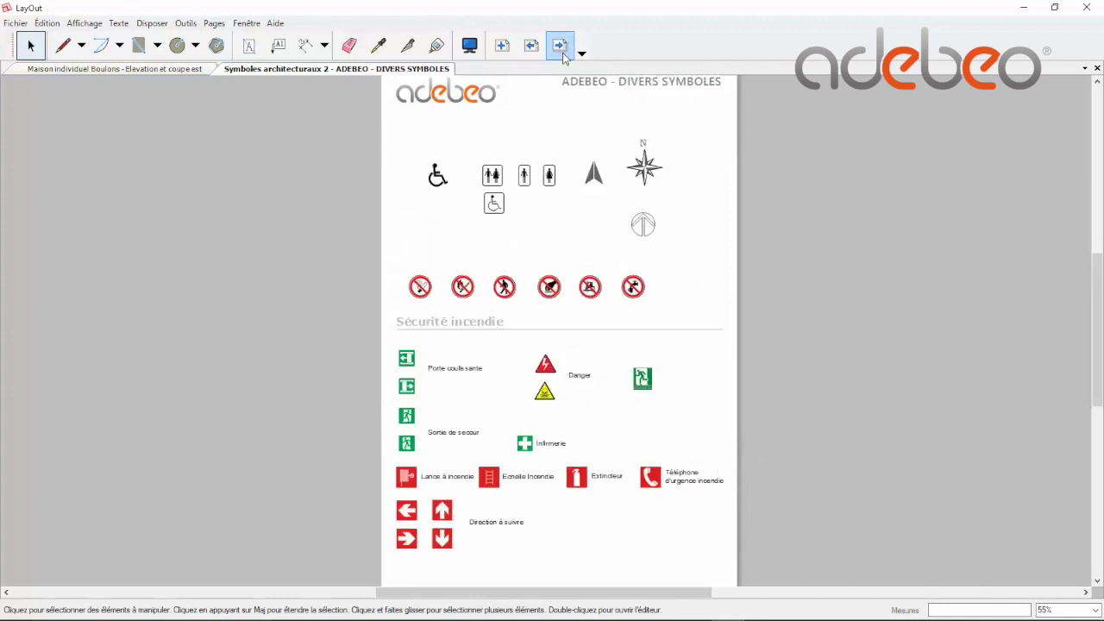
pyautogui.click(563, 57)
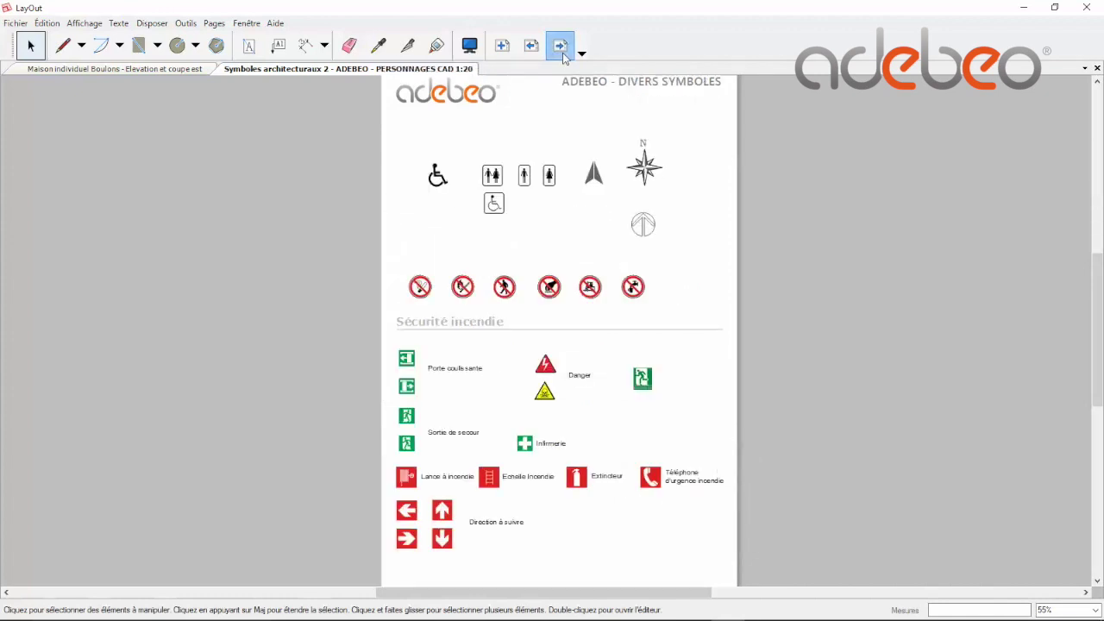
pyautogui.click(562, 52)
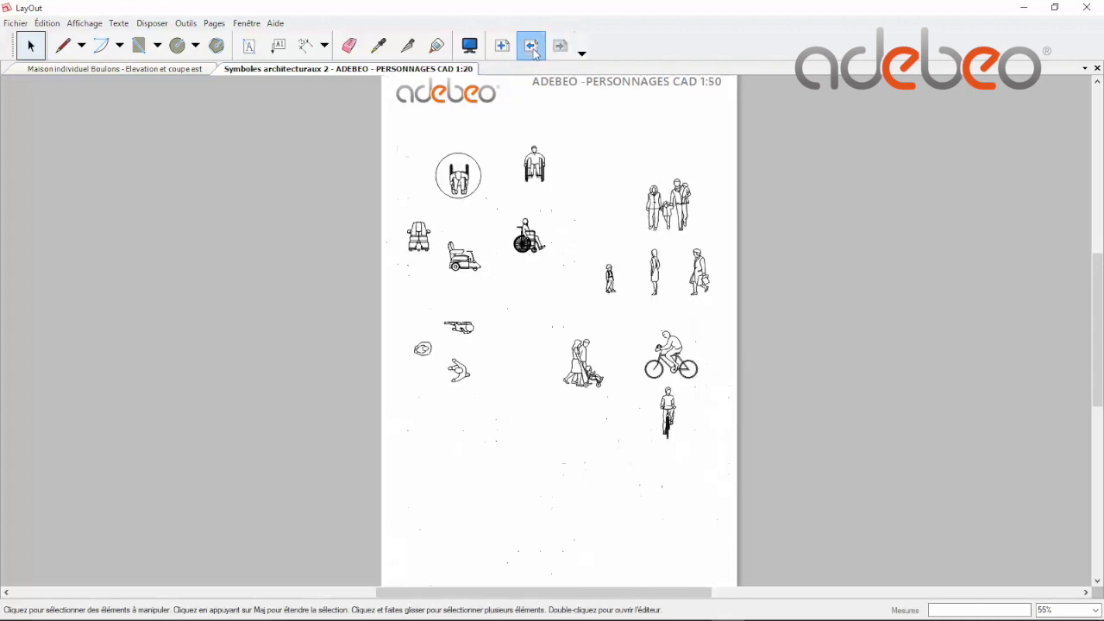
pyautogui.click(534, 52)
pyautogui.click(535, 51)
pyautogui.click(535, 51)
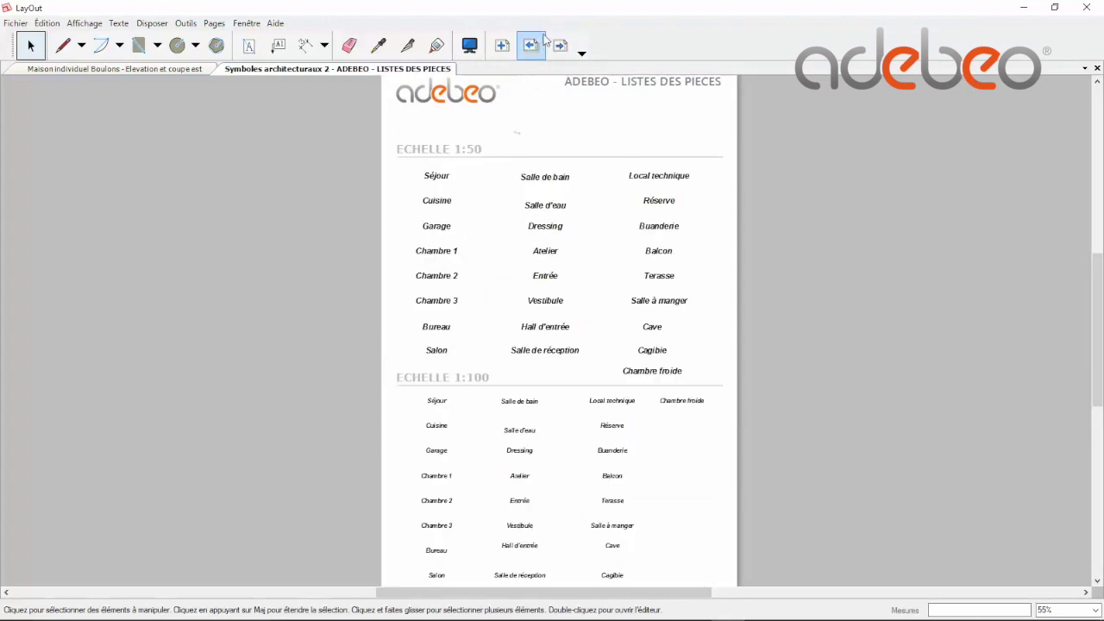
pyautogui.click(543, 39)
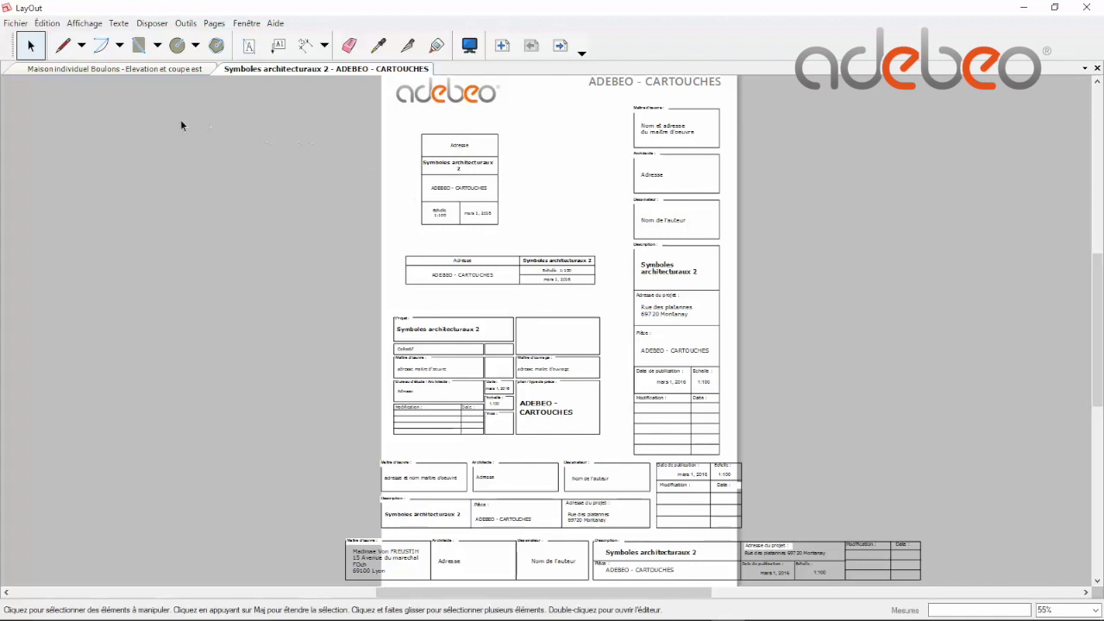
# Step: Save the symbol document as the album 'symoble architecutre' in the default album folder
pyautogui.click(15, 24)
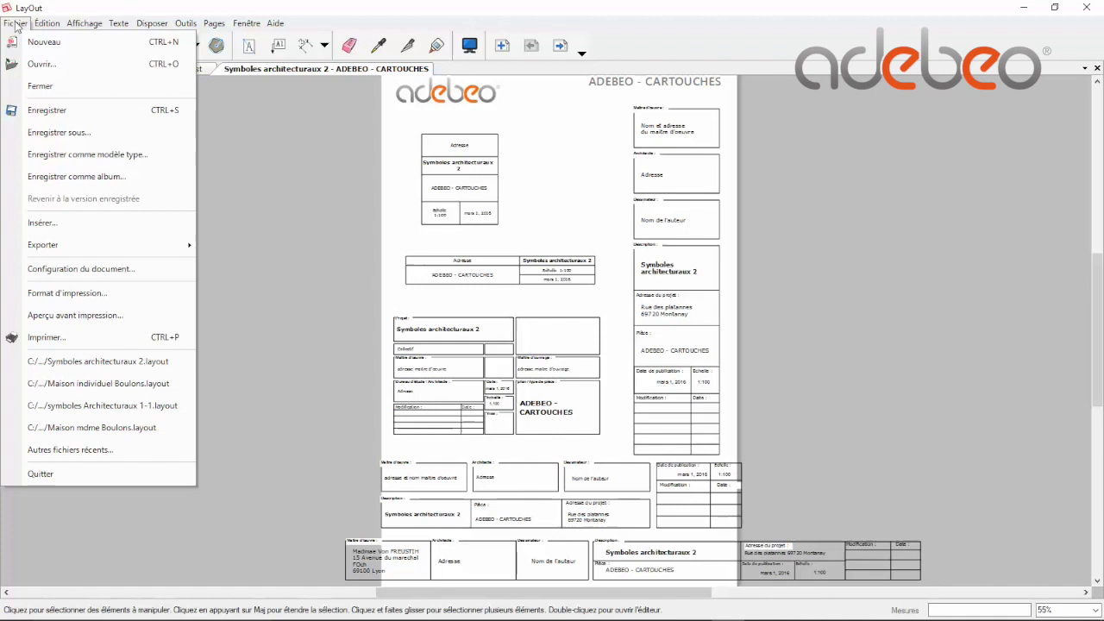
pyautogui.click(96, 177)
pyautogui.write('sy')
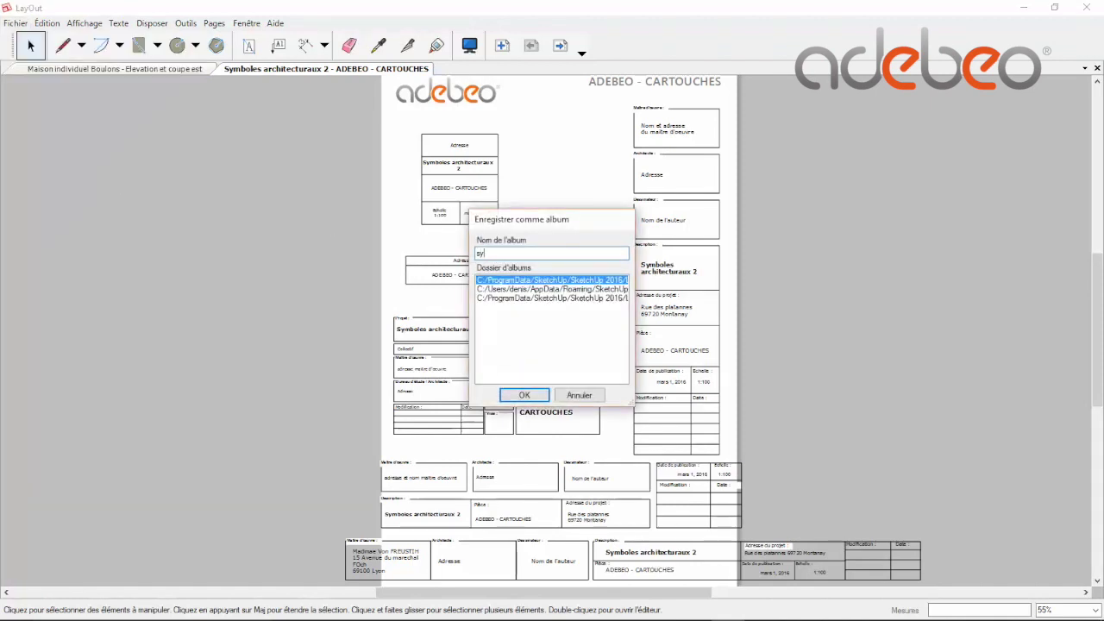
pyautogui.write('moble s')
pyautogui.click(526, 395)
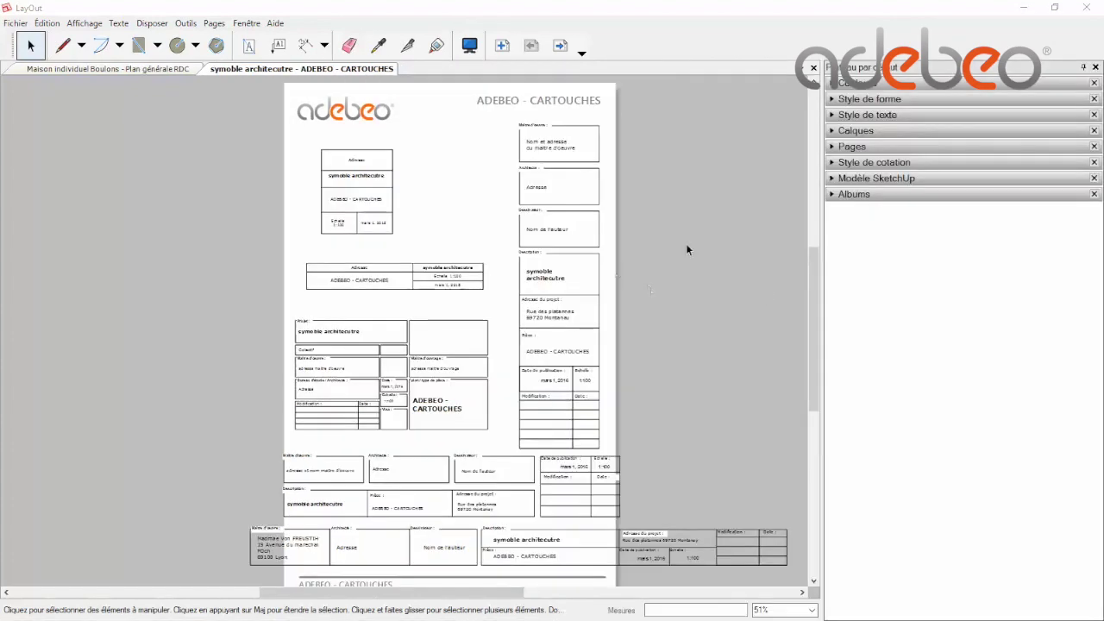
# Step: Browse the cartouche, hatching and electrical albums, then switch to the Maison individuel Boulons plan
pyautogui.click(841, 196)
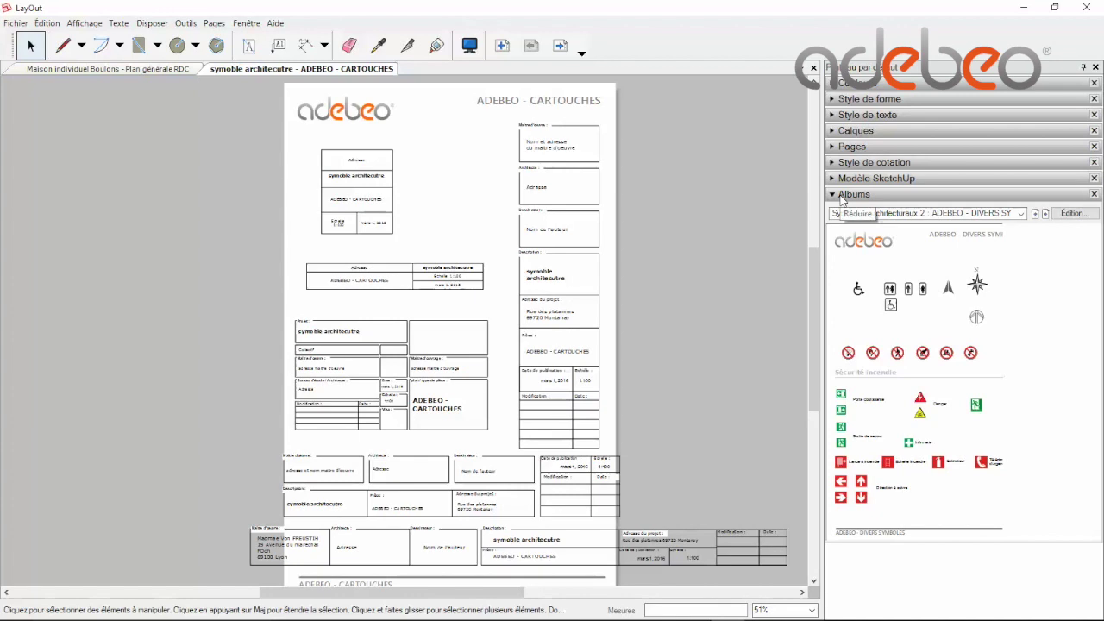
pyautogui.click(842, 196)
pyautogui.click(842, 196)
pyautogui.click(863, 213)
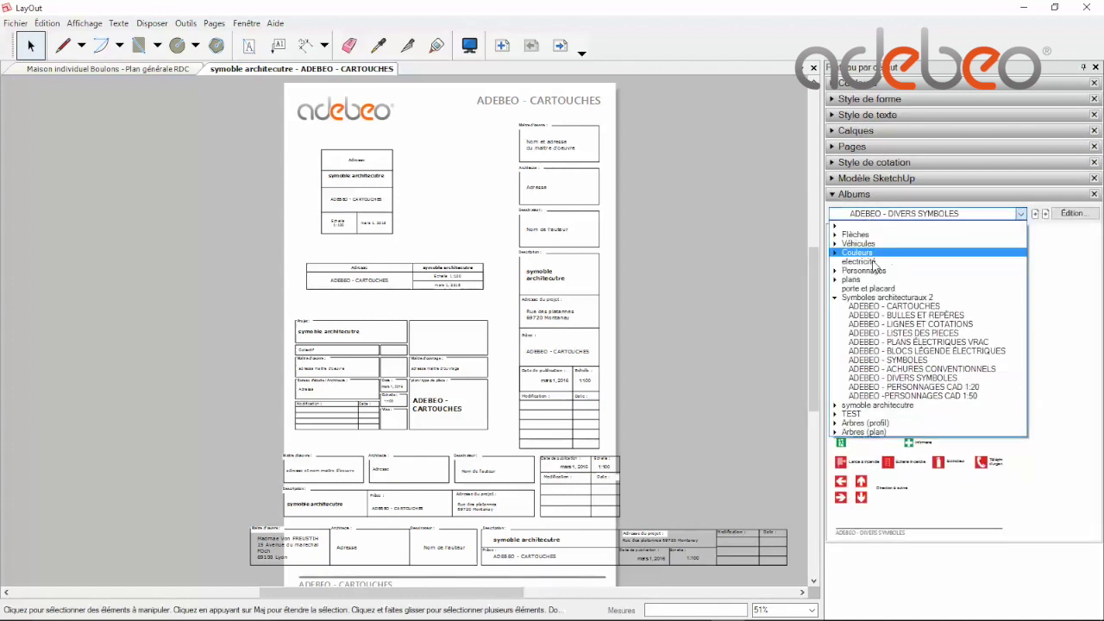
pyautogui.click(886, 307)
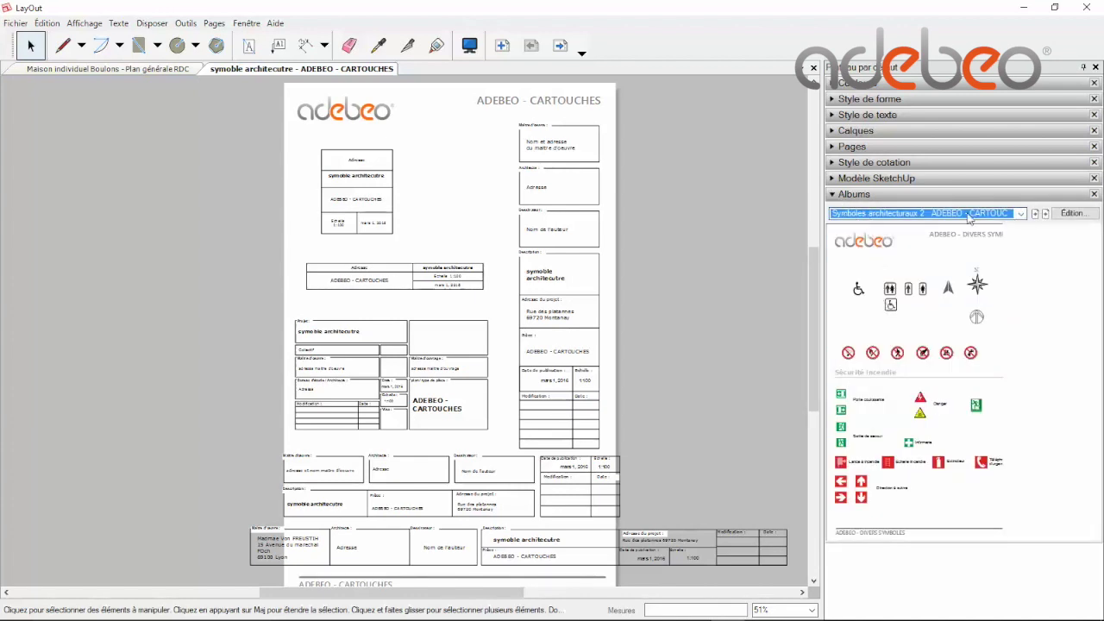
pyautogui.click(1036, 214)
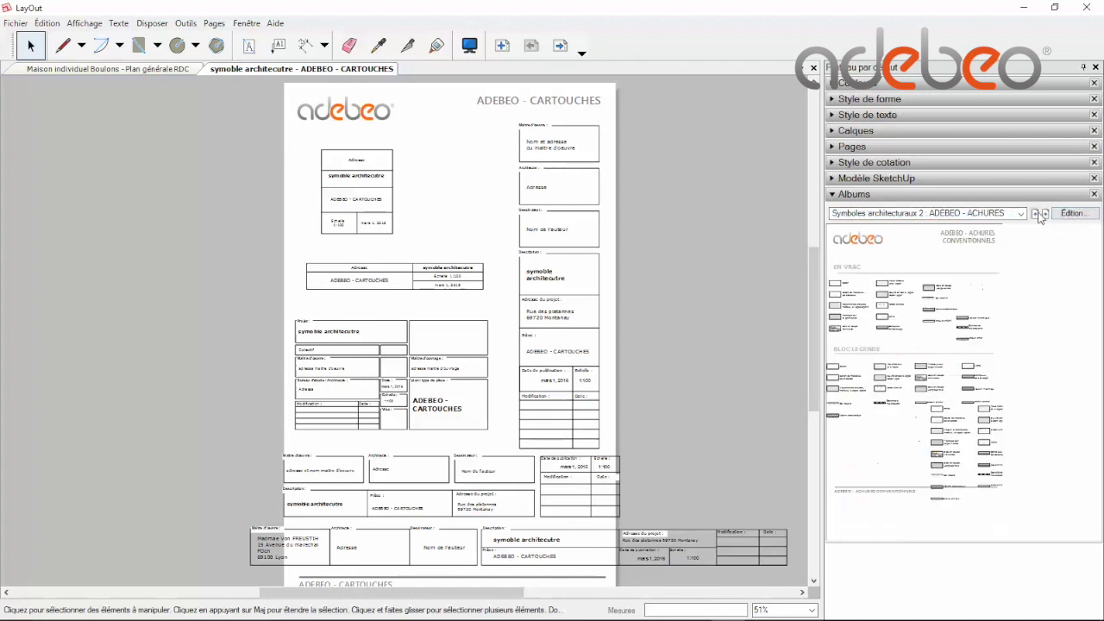
pyautogui.click(1038, 213)
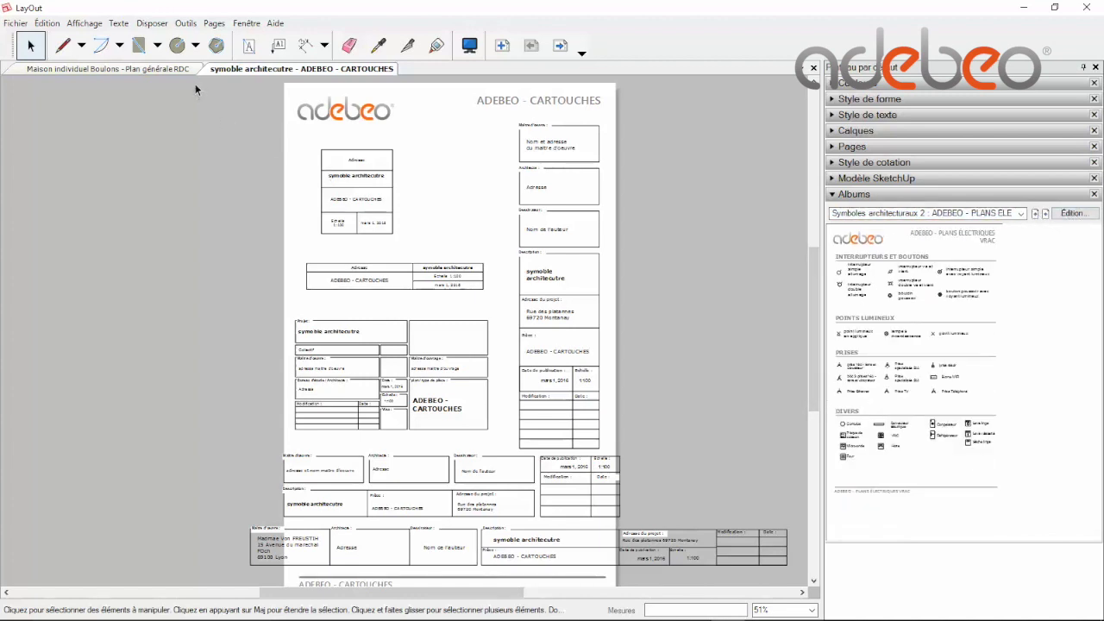
pyautogui.click(177, 69)
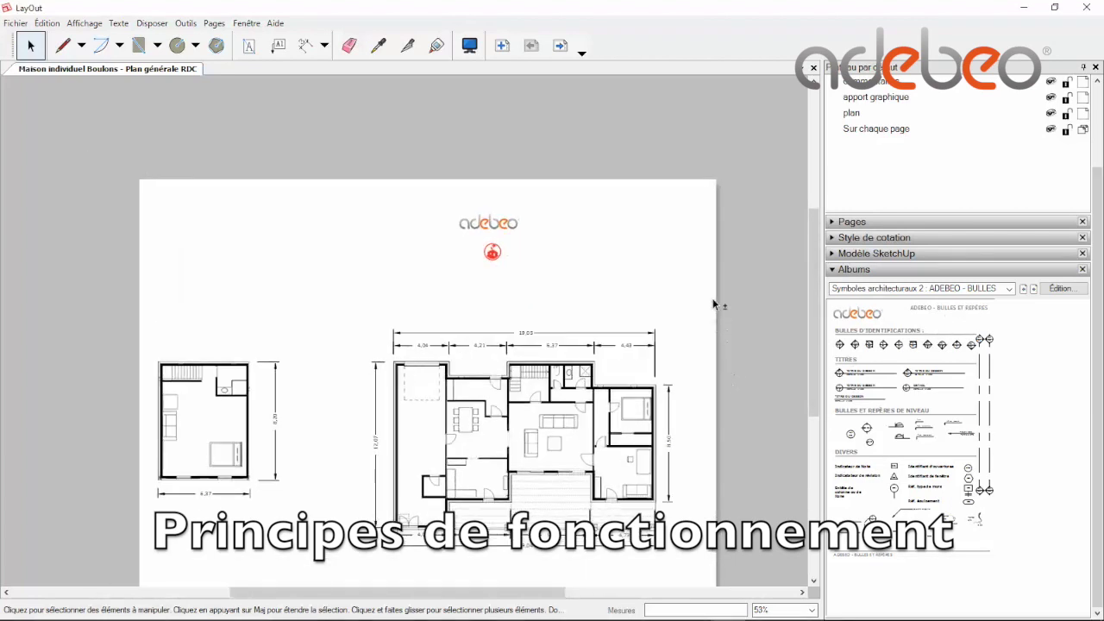
# Step: Choose the ADEBEO - CARTOUCHES album and drag cartouche title blocks onto the floor-plan page
pyautogui.scroll(1, 713, 259)
pyautogui.click(1008, 289)
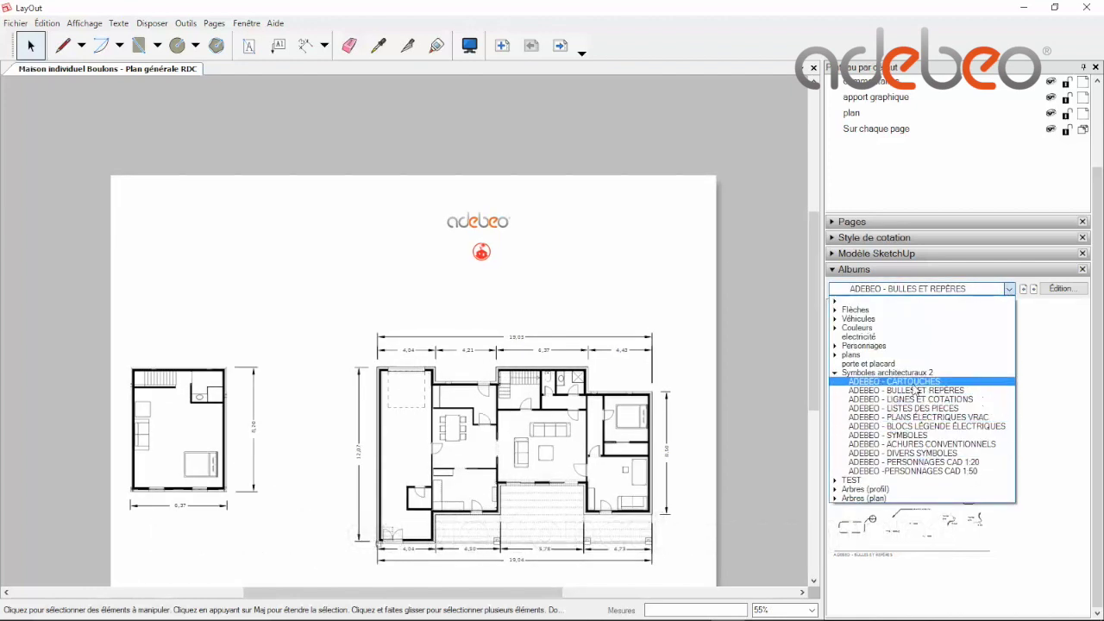
pyautogui.click(905, 381)
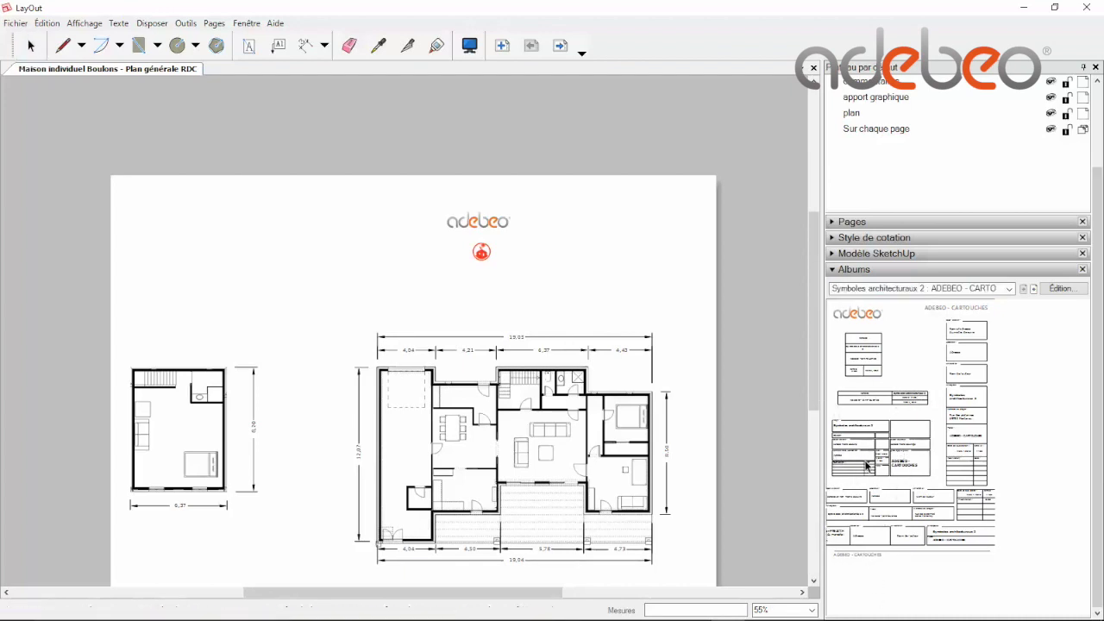
pyautogui.moveTo(865, 466); pyautogui.dragTo(203, 286)
pyautogui.moveTo(260, 249); pyautogui.dragTo(366, 194)
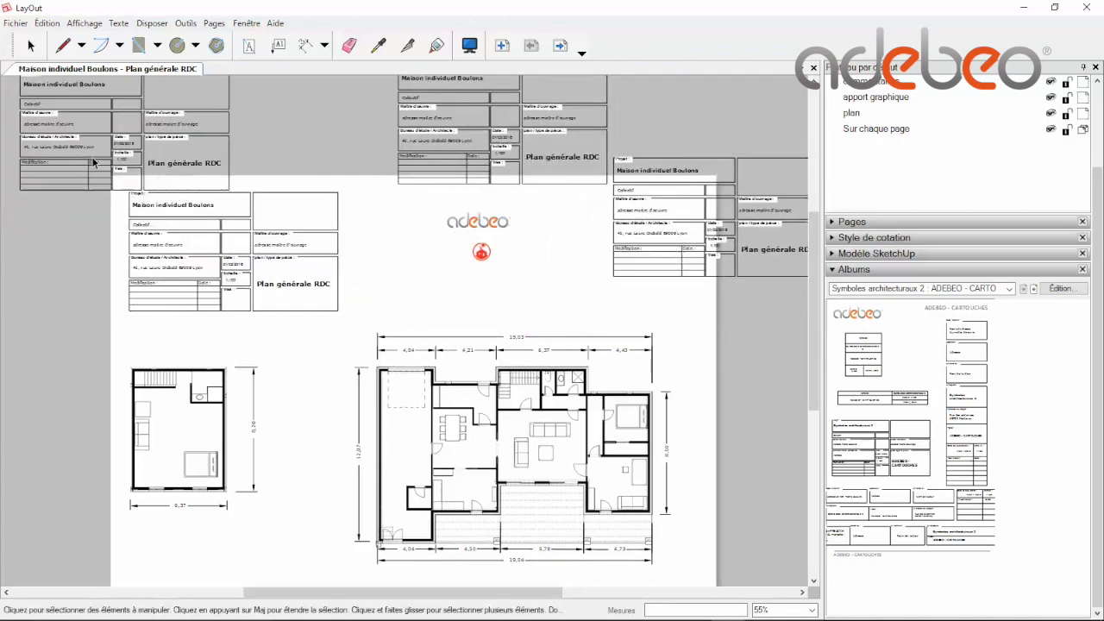
pyautogui.click(349, 44)
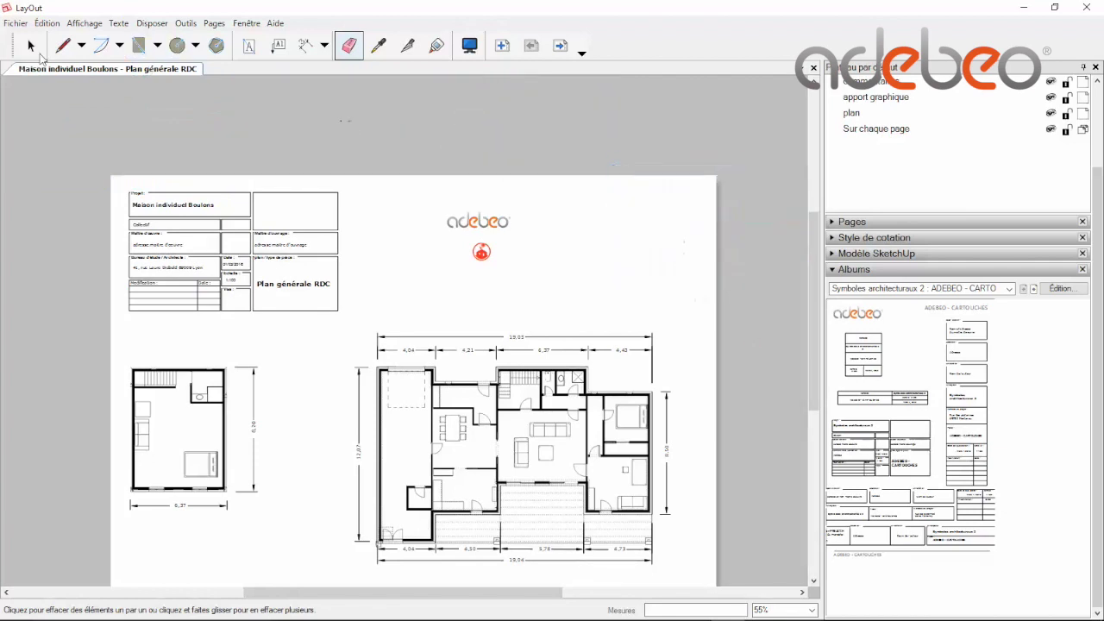
pyautogui.click(30, 45)
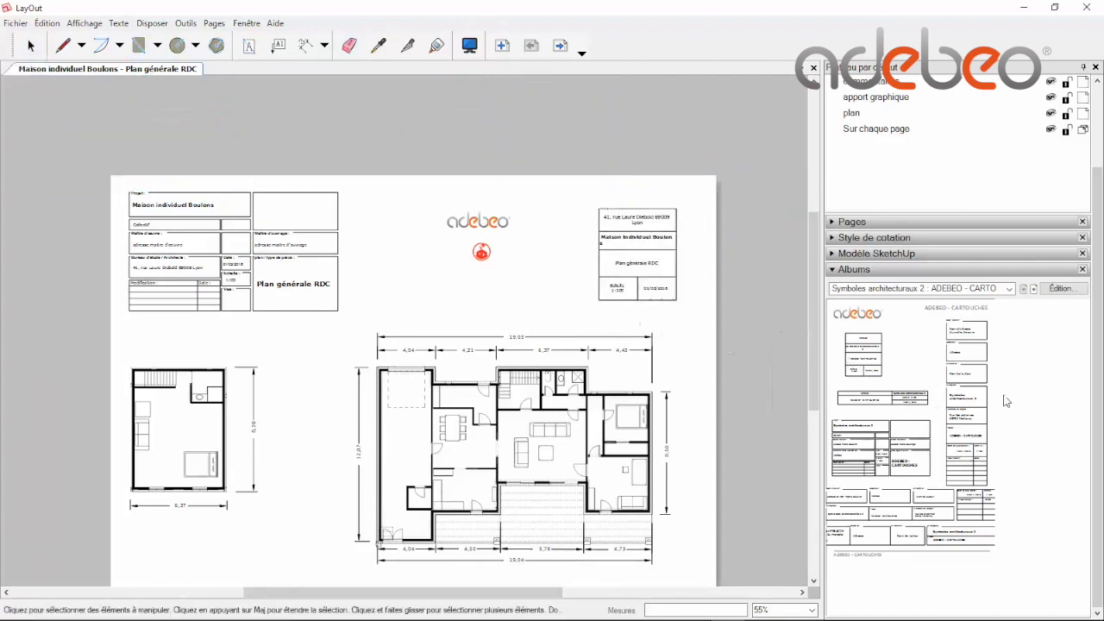
pyautogui.moveTo(976, 394); pyautogui.dragTo(194, 211)
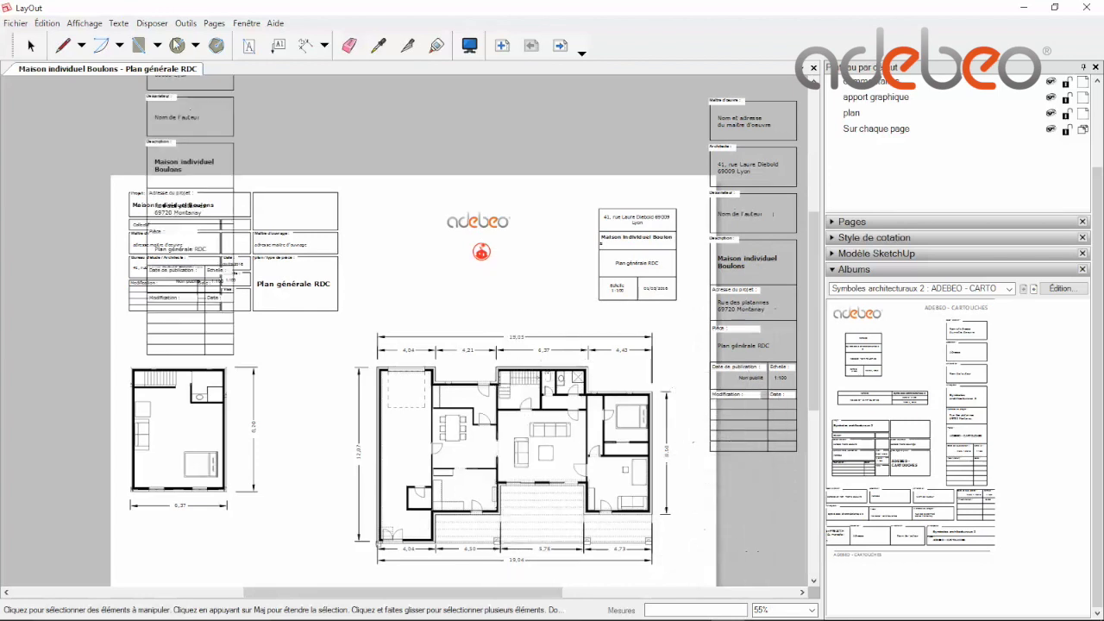
# Step: Erase the extra cartouches and nudge the remaining title block into the upper-left corner
pyautogui.click(349, 45)
pyautogui.click(638, 259)
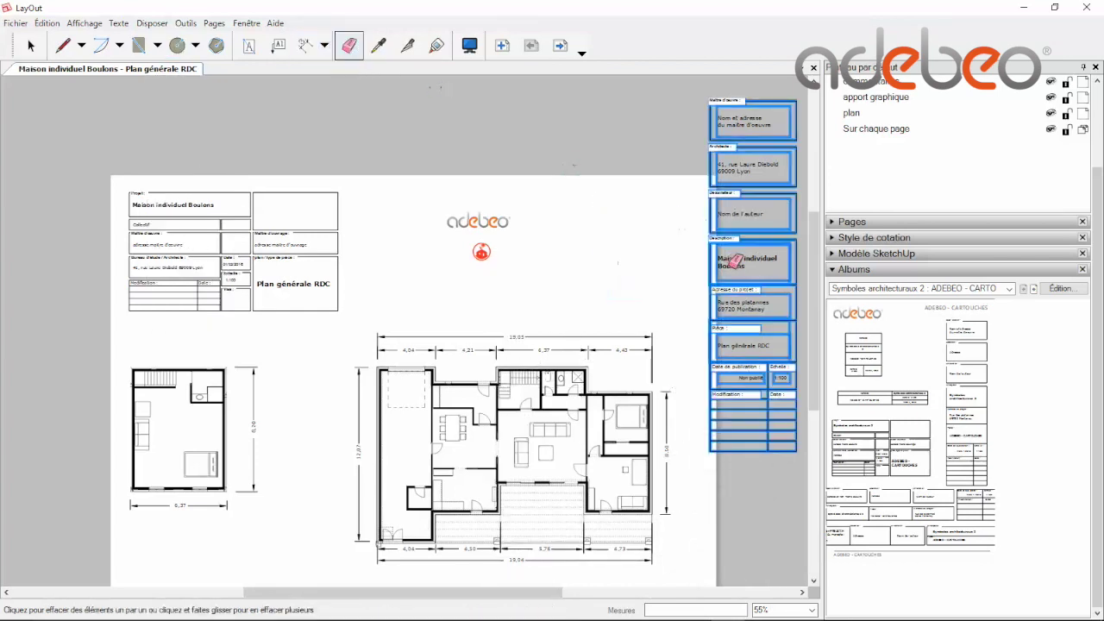
pyautogui.click(734, 263)
pyautogui.click(30, 44)
pyautogui.click(155, 250)
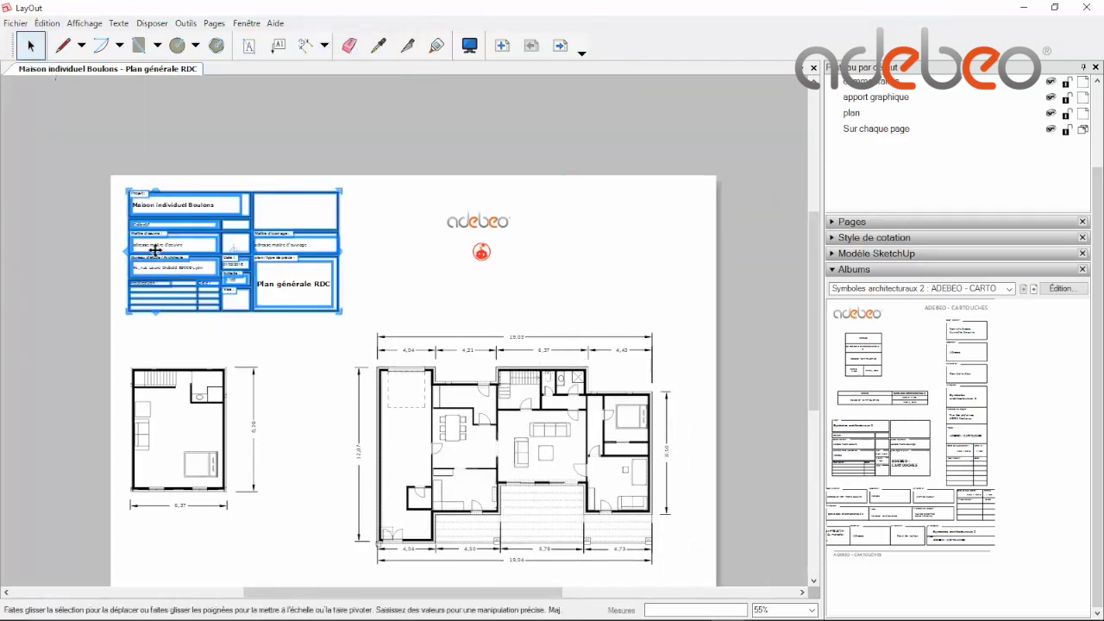
pyautogui.moveTo(155, 250); pyautogui.dragTo(160, 243)
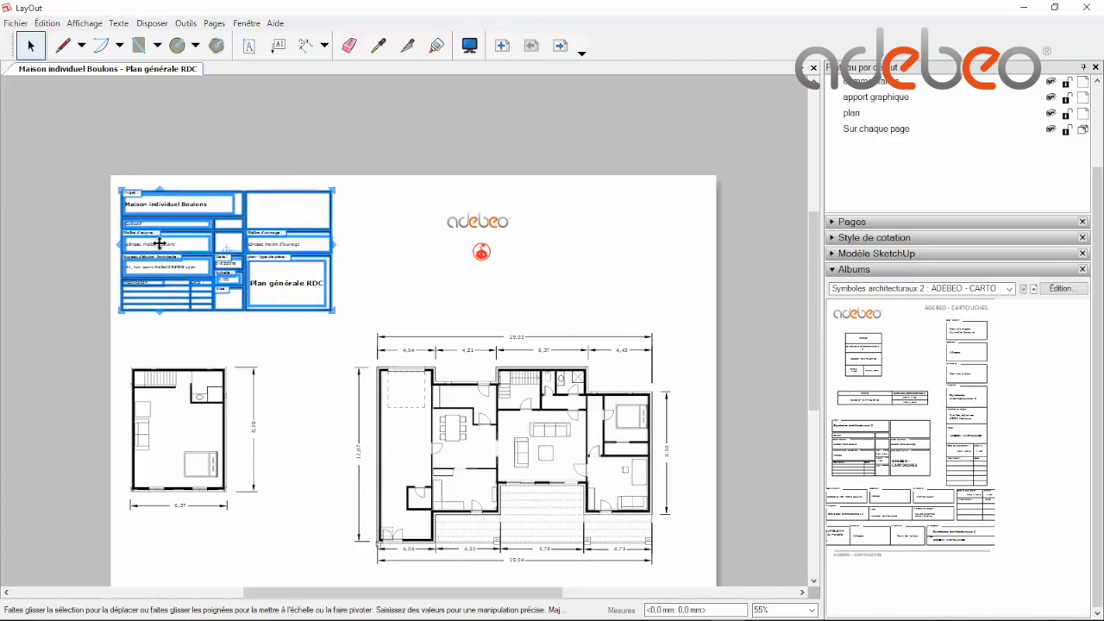
pyautogui.click(123, 325)
# Step: Zoom into the cartouche and inspect its project title text and group
pyautogui.scroll(1, 111, 217)
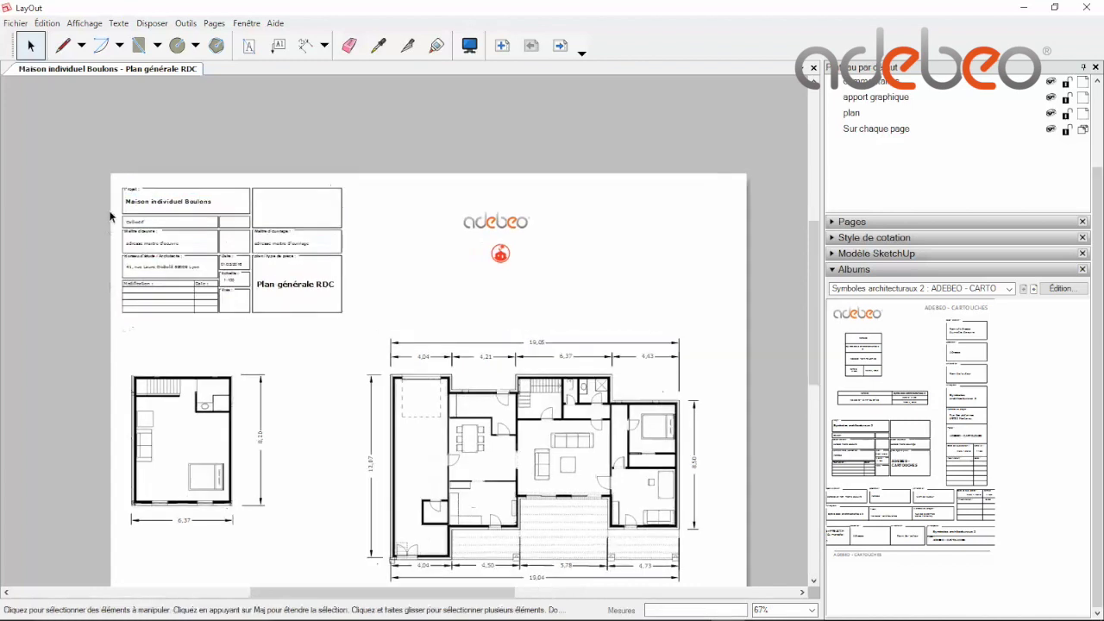
pyautogui.scroll(2, 111, 216)
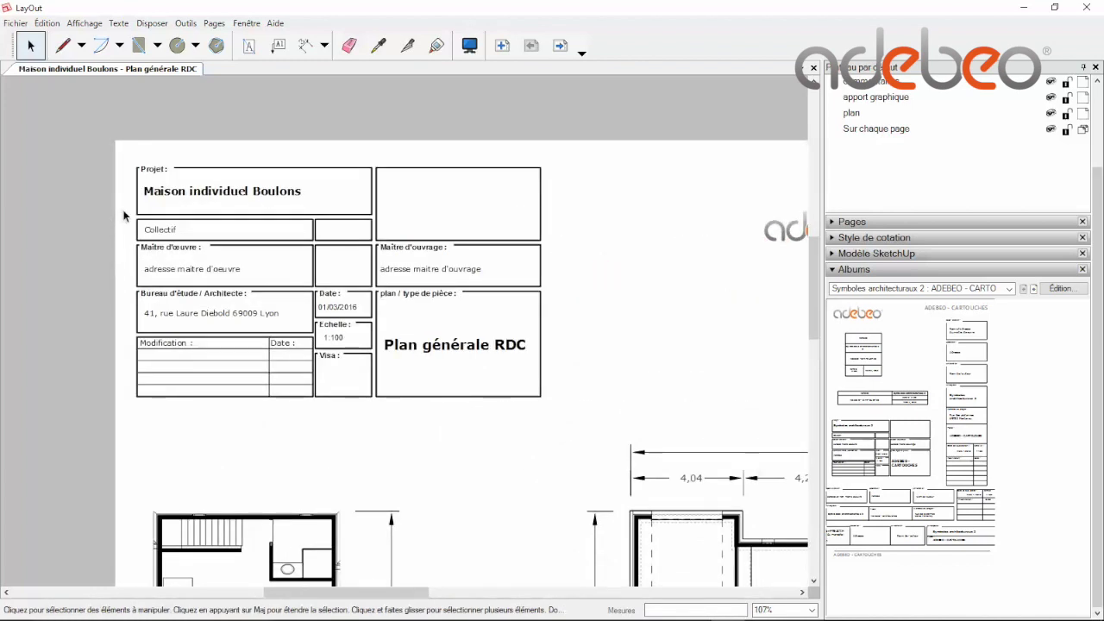
pyautogui.scroll(1, 123, 216)
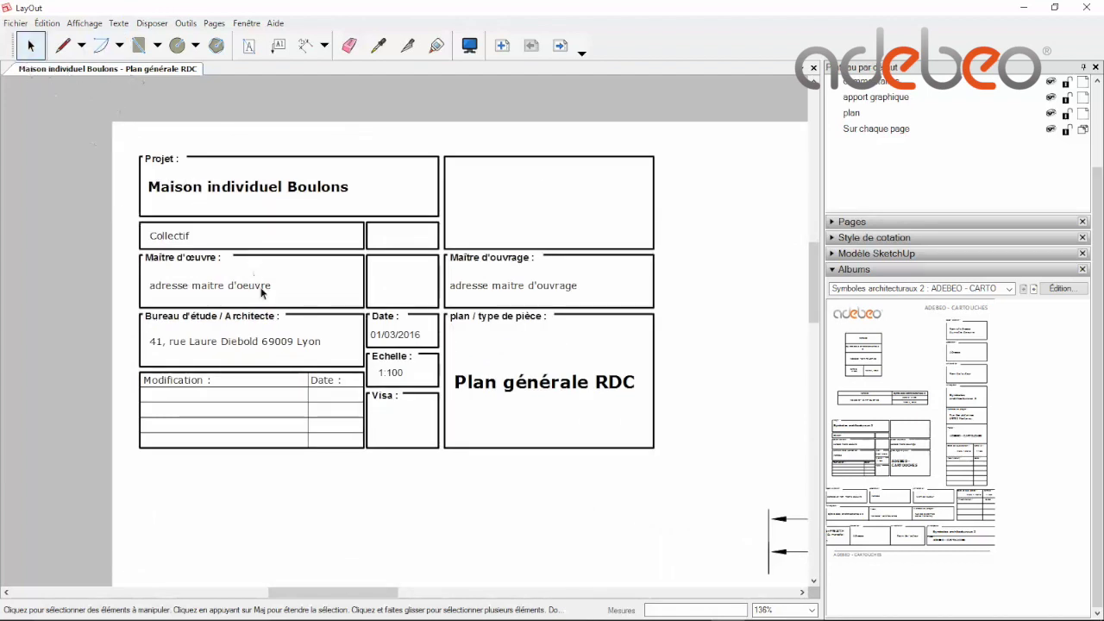
pyautogui.click(258, 194)
pyautogui.doubleClick(259, 193)
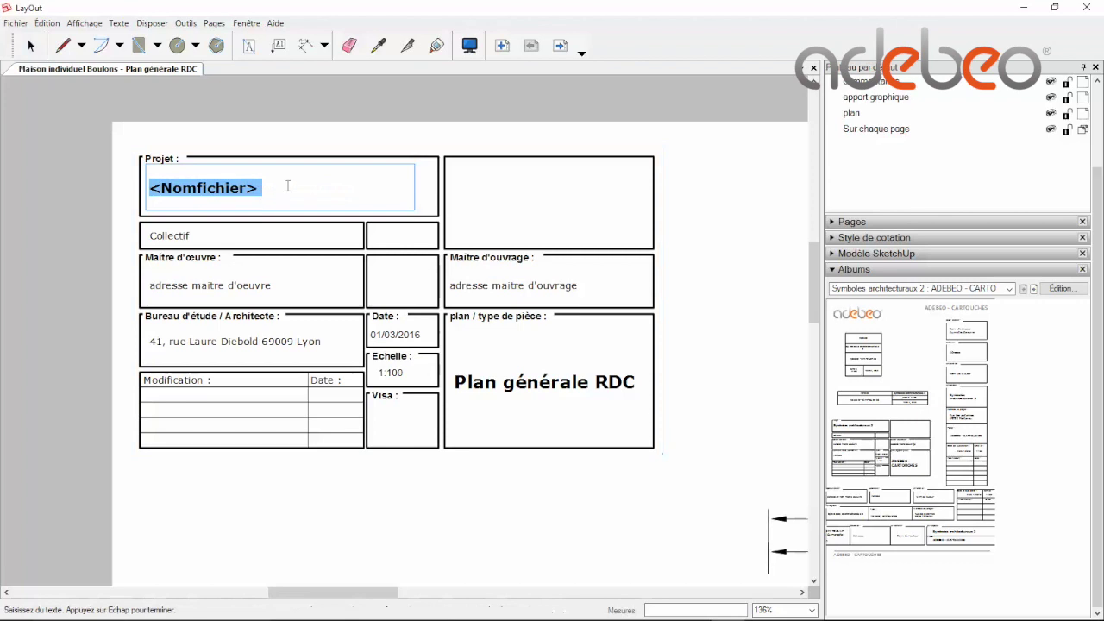
pyautogui.press('Escape')
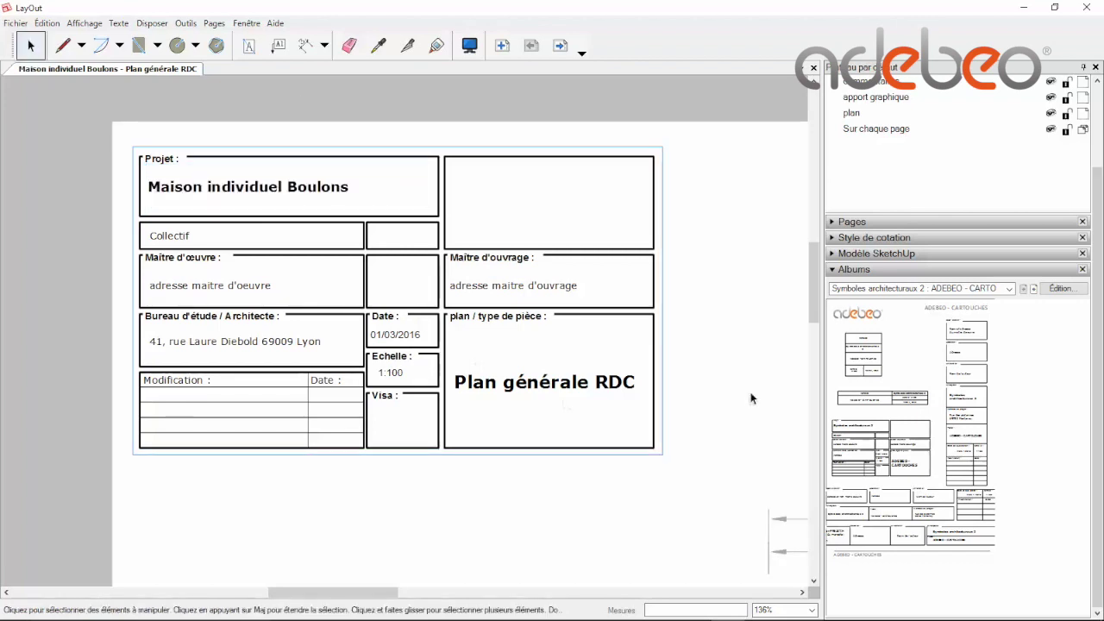
pyautogui.click(750, 397)
pyautogui.click(521, 385)
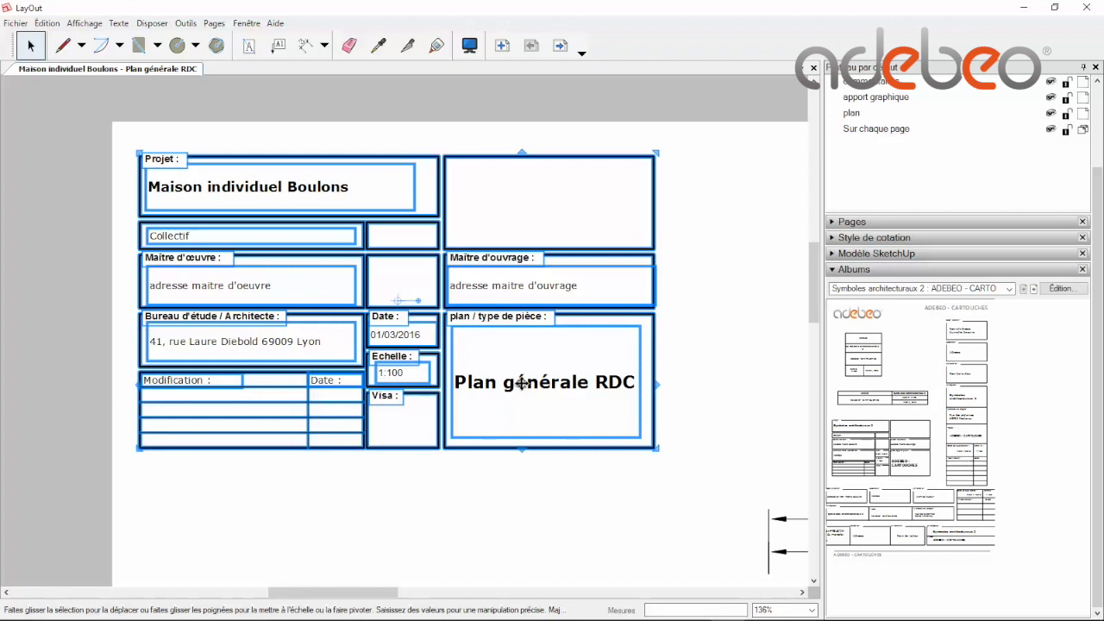
pyautogui.click(421, 472)
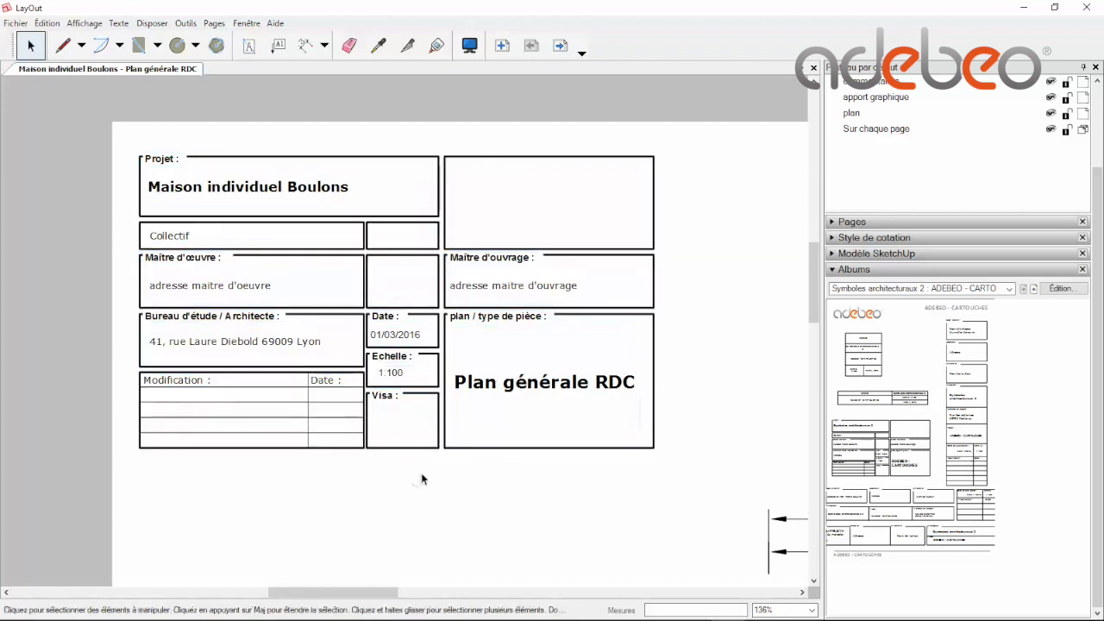
# Step: Replace the 'adresse maitre d'oeuvre' placeholder with the client's name
pyautogui.doubleClick(214, 287)
pyautogui.doubleClick(215, 288)
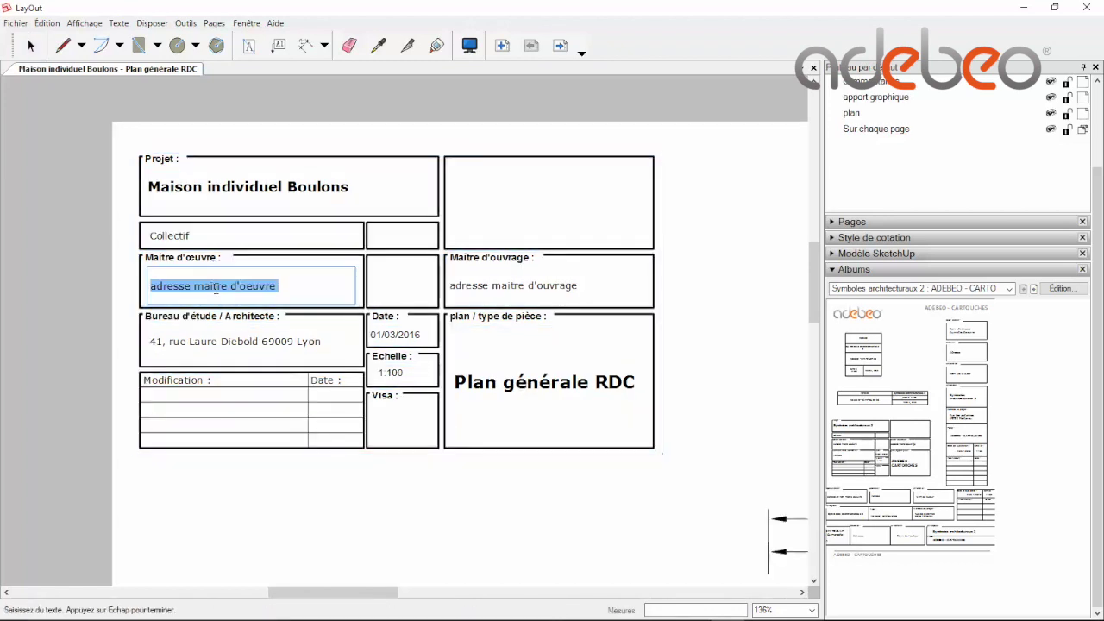
pyautogui.write('Madme')
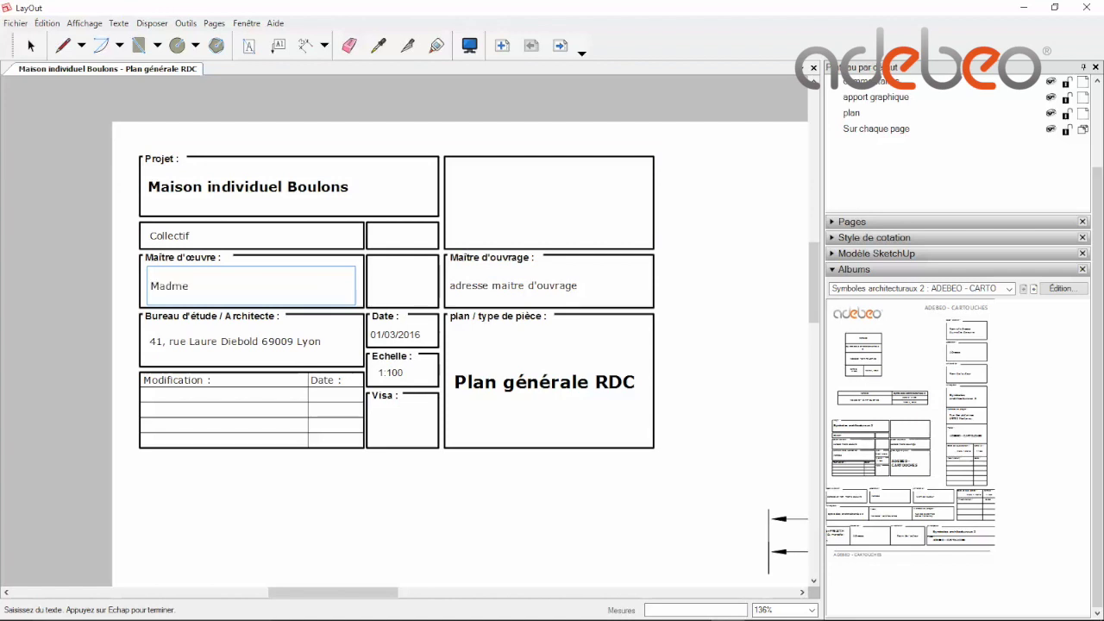
pyautogui.press('BackSpace')
pyautogui.write('s')
pyautogui.press('BackSpace')
pyautogui.press('Escape')
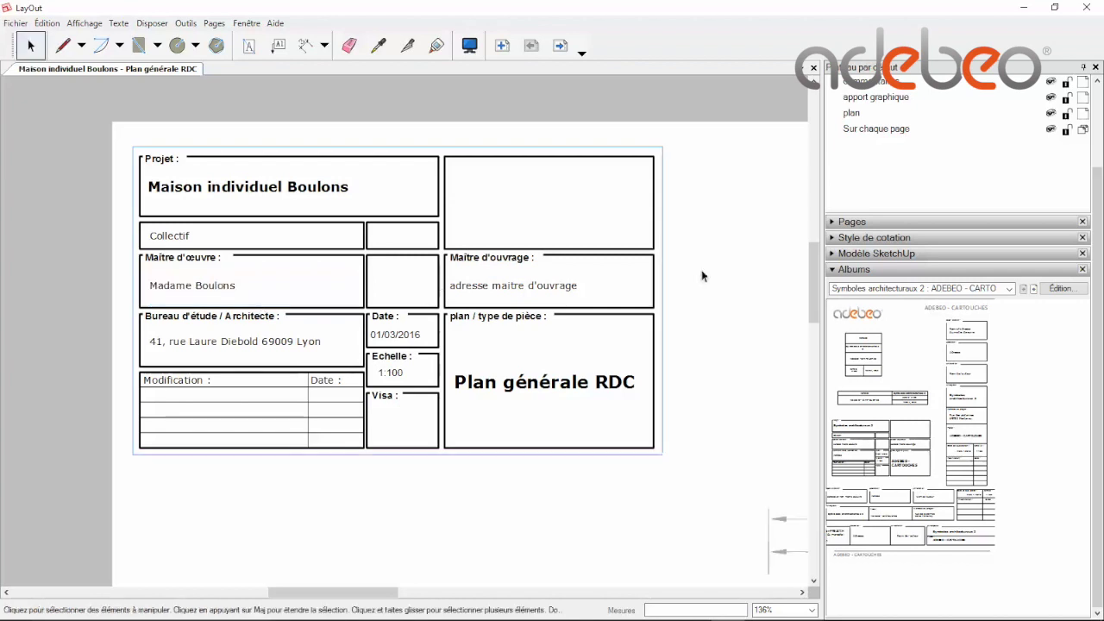
pyautogui.scroll(-2, 604, 285)
# Step: Move the adebeo logo into the top-right box and the red house icon beside Maître d'ouvrage
pyautogui.scroll(-1, 561, 295)
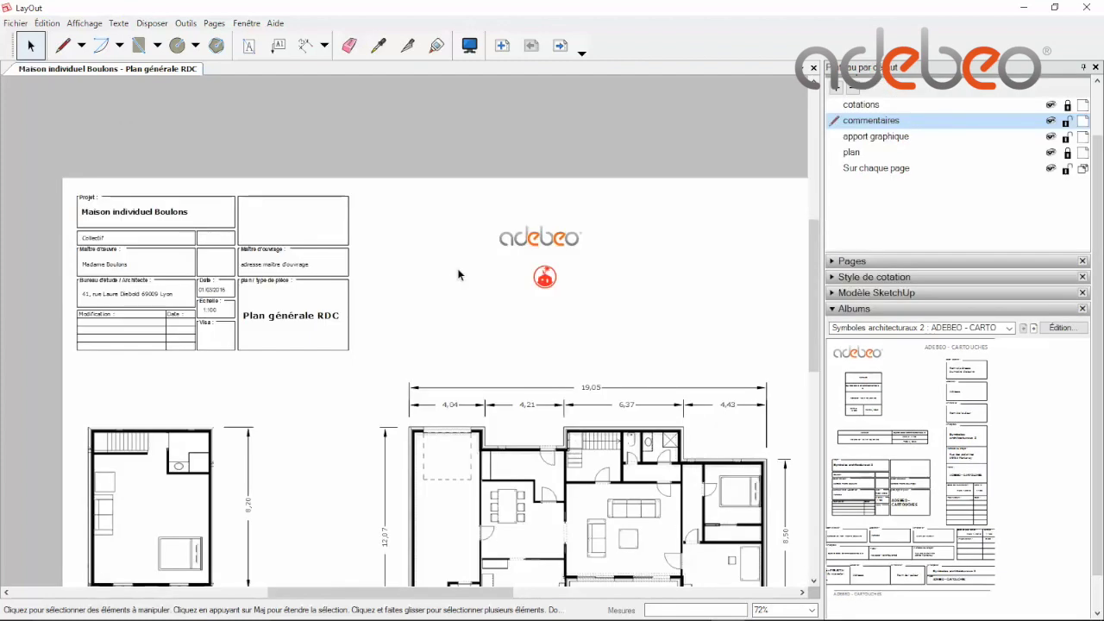
pyautogui.click(517, 241)
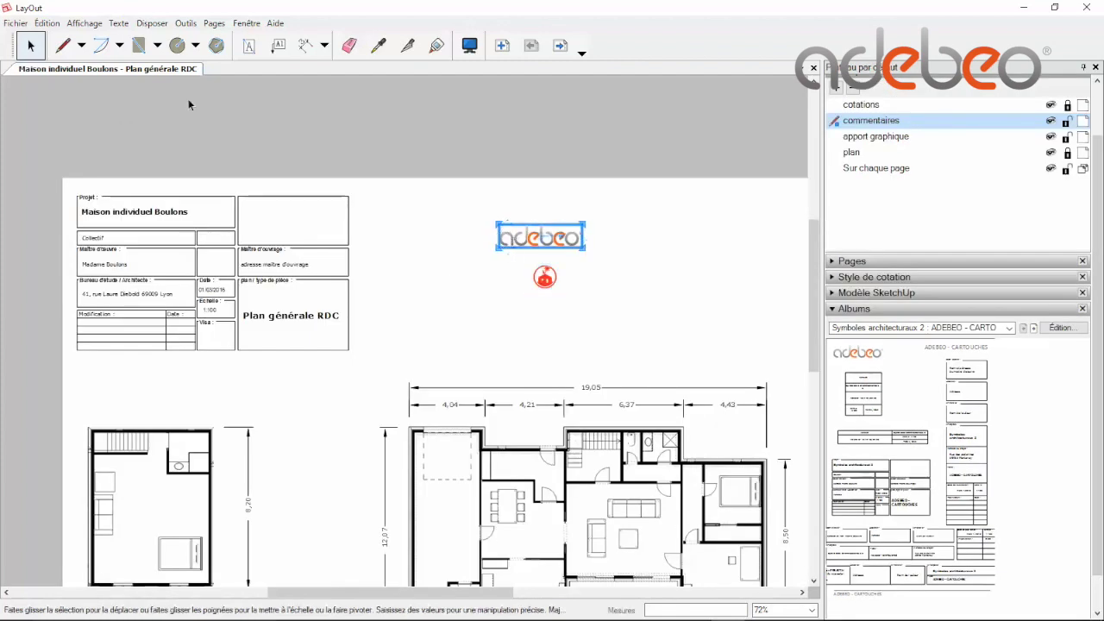
pyautogui.click(14, 23)
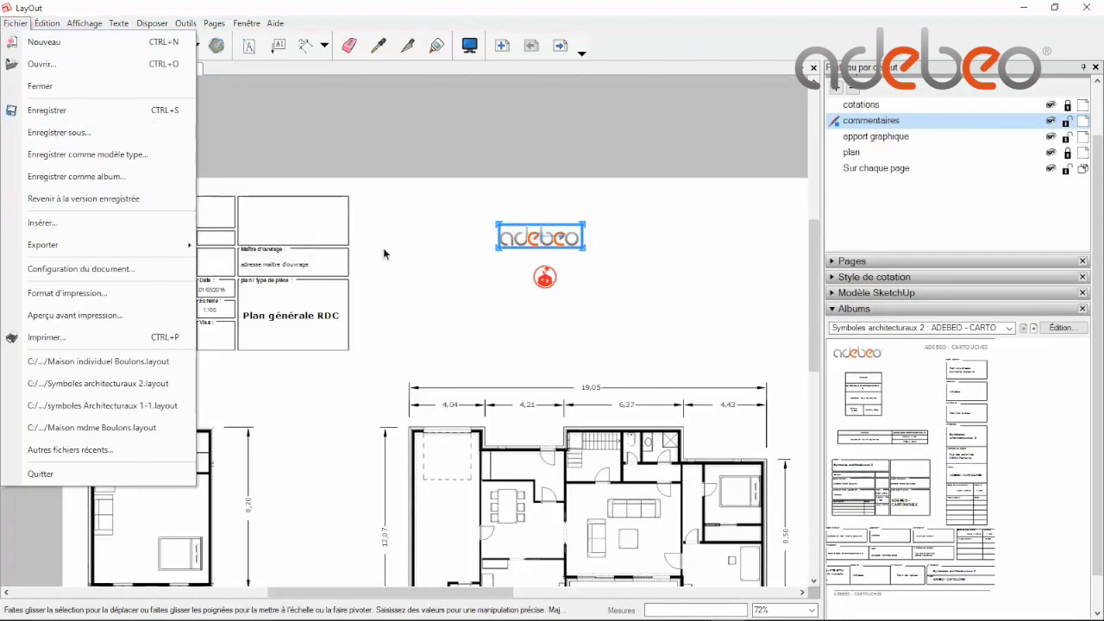
pyautogui.click(431, 244)
pyautogui.moveTo(517, 236); pyautogui.dragTo(266, 221)
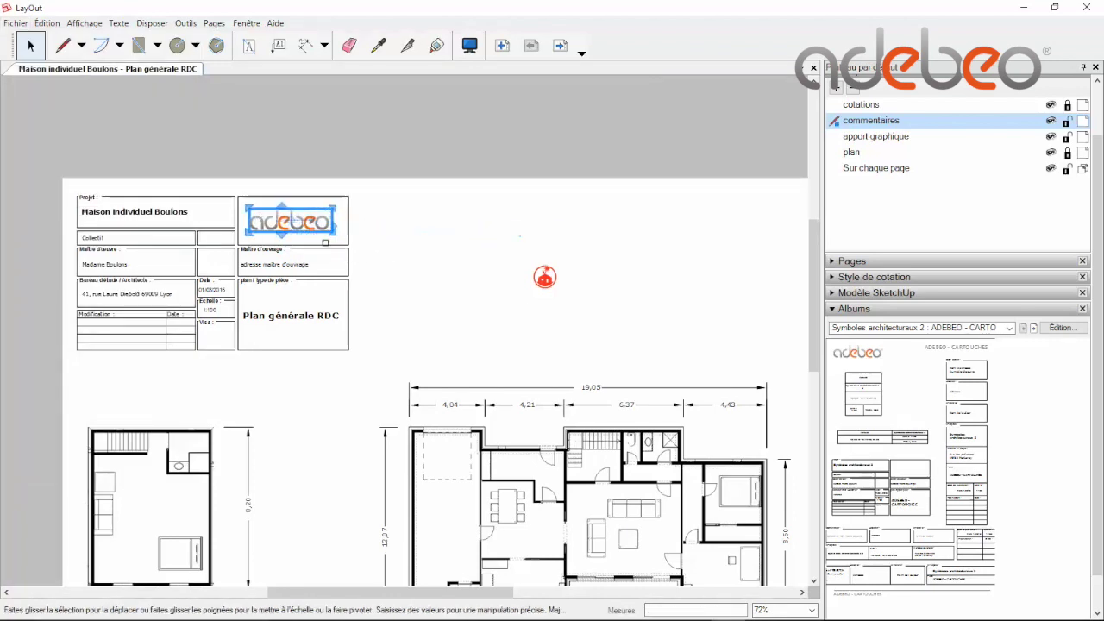
pyautogui.moveTo(547, 280)
pyautogui.mouseDown()
pyautogui.moveTo(307, 284)
pyautogui.moveTo(221, 269)
pyautogui.mouseUp()
pyautogui.scroll(3, 220, 269)
pyautogui.scroll(3, 221, 268)
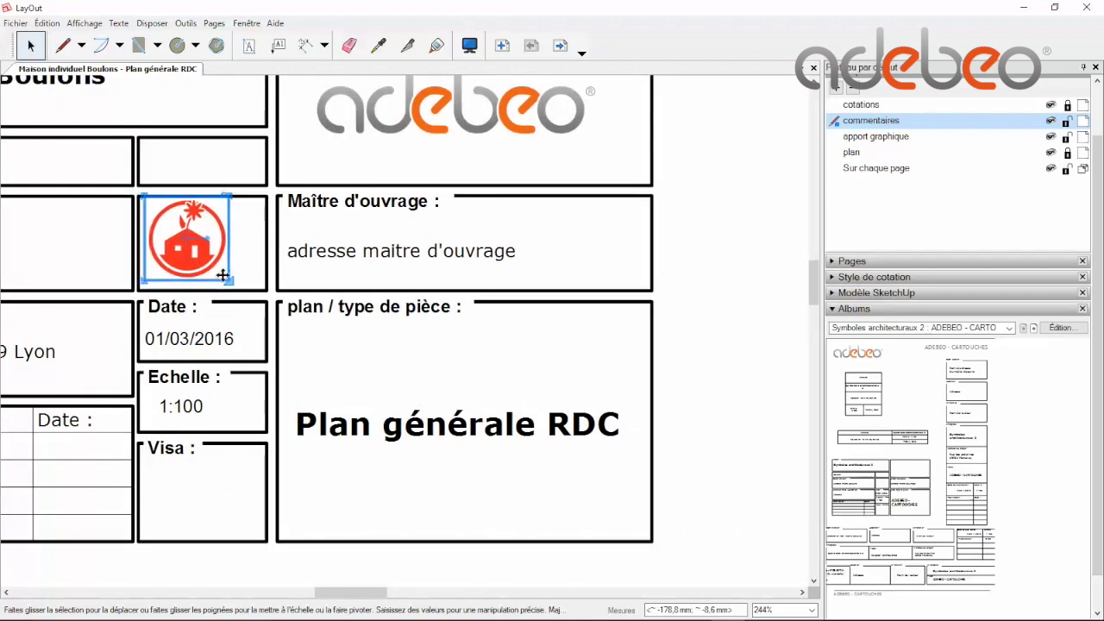
# Step: Switch to the ADEBEO - BULLES album and drag a drawing title symbol above the plans
pyautogui.scroll(-3, 220, 276)
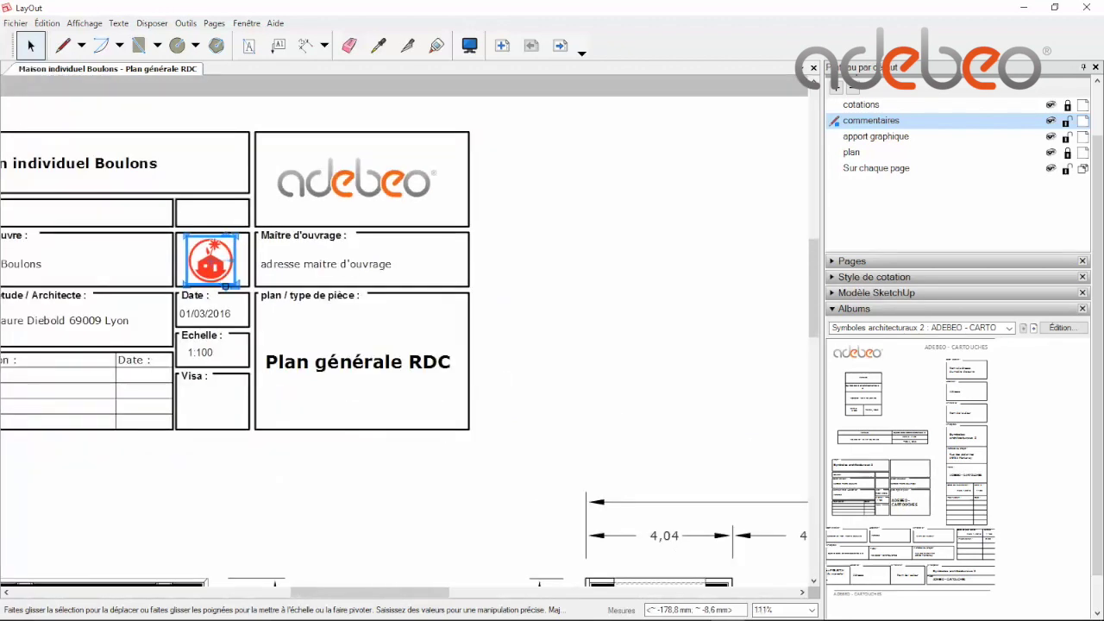
pyautogui.scroll(-5, 220, 276)
pyautogui.scroll(-1, 536, 301)
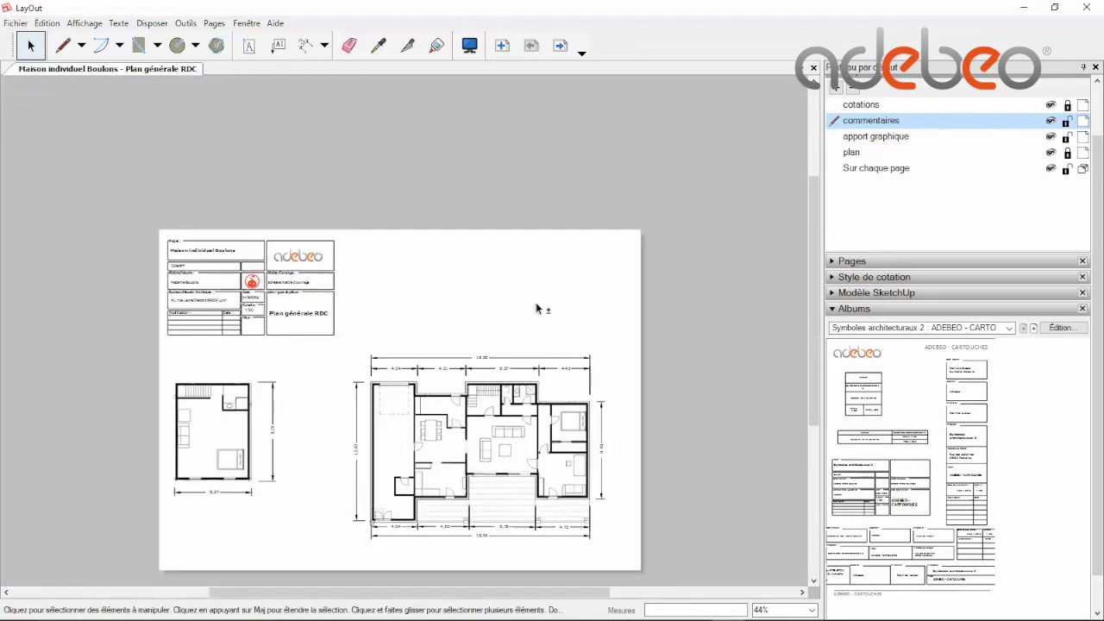
pyautogui.moveTo(535, 302); pyautogui.dragTo(520, 193, button='middle')
pyautogui.click(1032, 329)
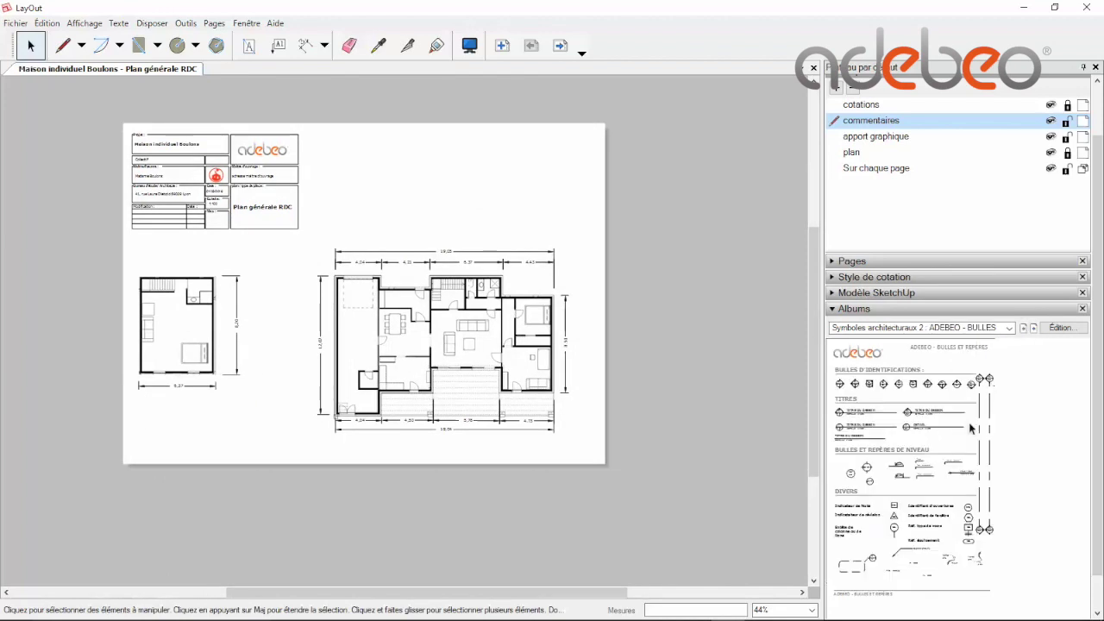
pyautogui.scroll(2, 302, 342)
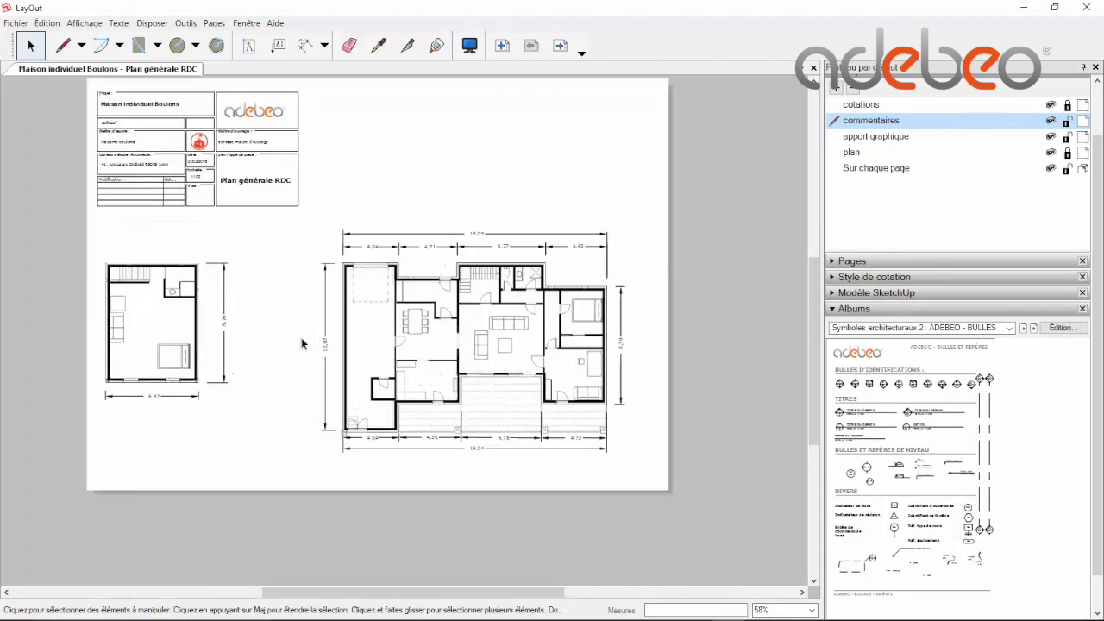
pyautogui.scroll(1, 302, 342)
pyautogui.moveTo(845, 438)
pyautogui.mouseDown()
pyautogui.moveTo(321, 212)
pyautogui.moveTo(121, 249)
pyautogui.mouseUp()
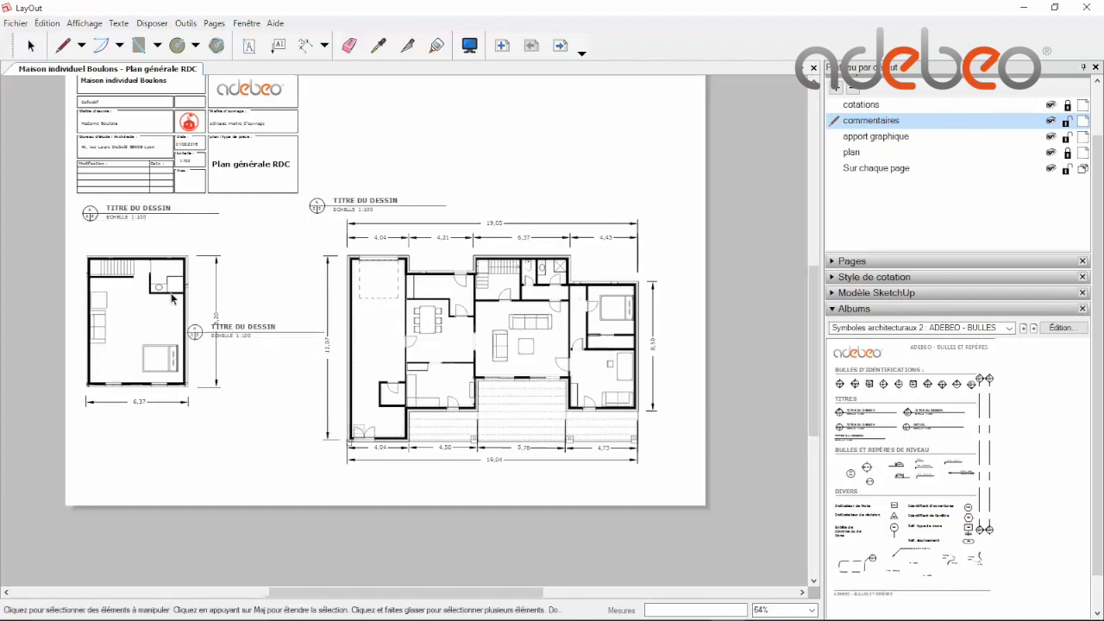
pyautogui.scroll(3, 107, 189)
pyautogui.scroll(1, 107, 189)
pyautogui.scroll(1, 107, 188)
pyautogui.scroll(-2, 107, 188)
# Step: Remove the bubbled titles and place plain TITRE DU DESSIN – ECHELLE 1:100 titles above both plans
pyautogui.click(107, 188)
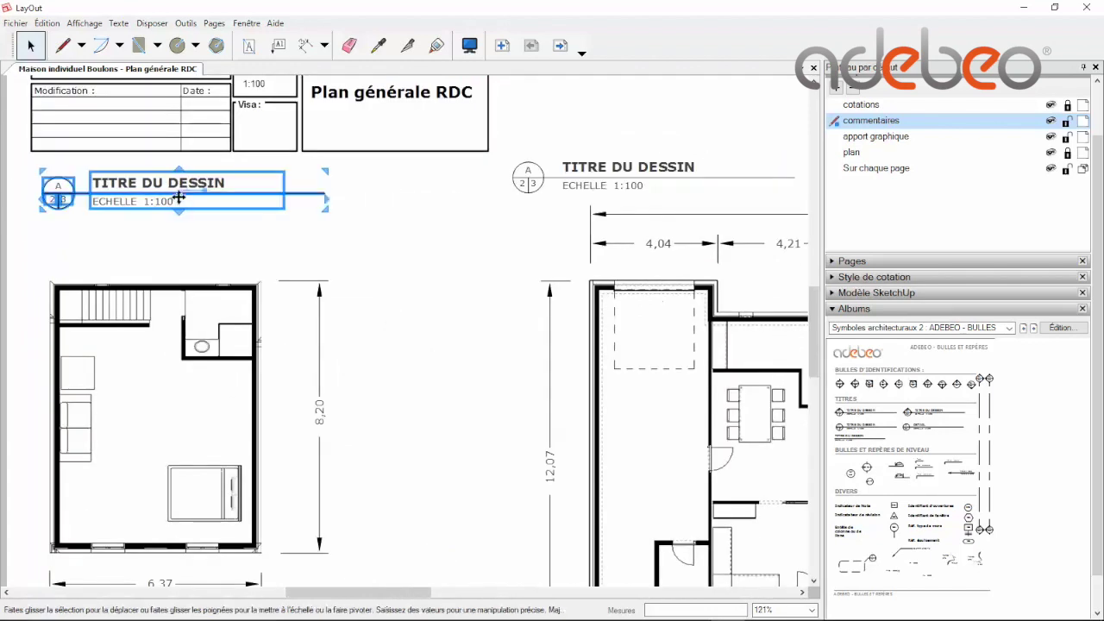
pyautogui.hotkey('ctrl', 'z')
pyautogui.hotkey('ctrl', 'z')
pyautogui.hotkey('ctrl', 'z')
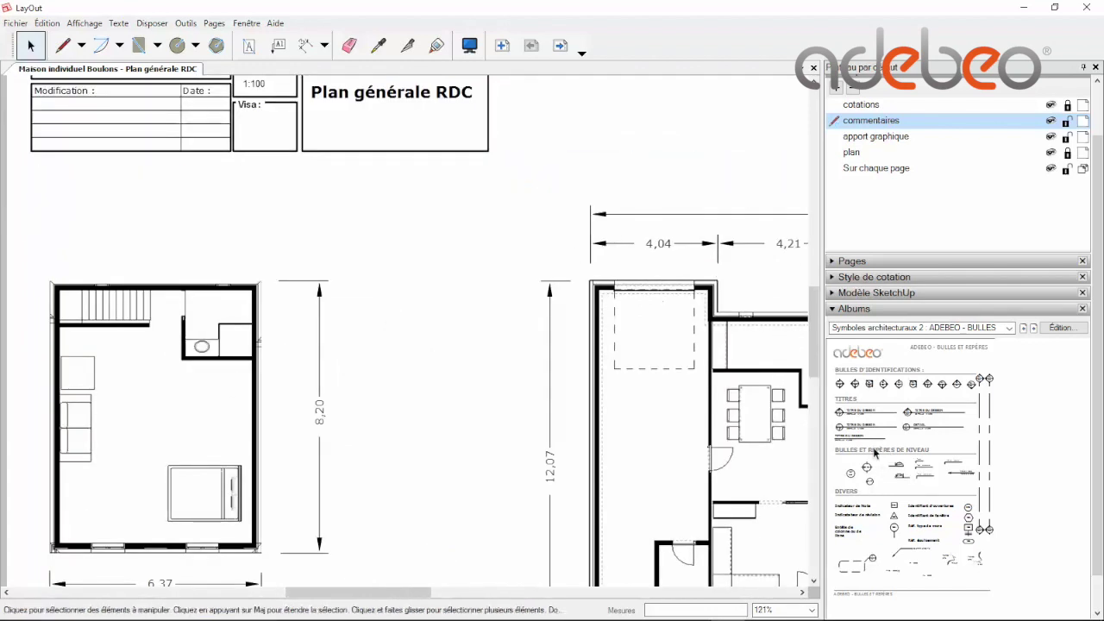
pyautogui.moveTo(852, 442); pyautogui.dragTo(152, 200)
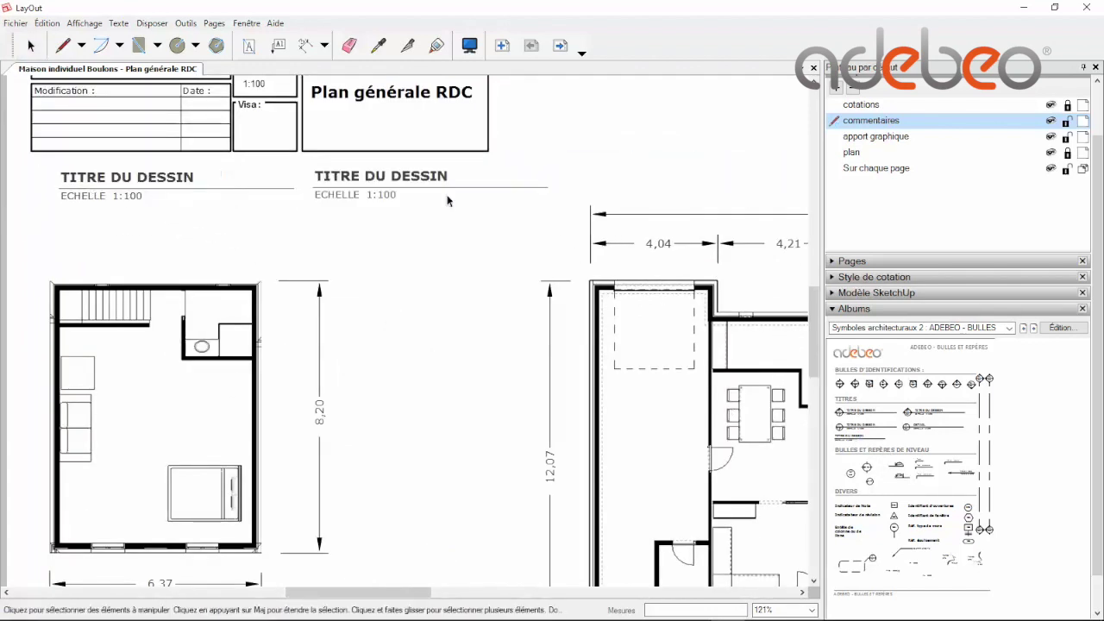
pyautogui.moveTo(152, 200); pyautogui.dragTo(649, 193)
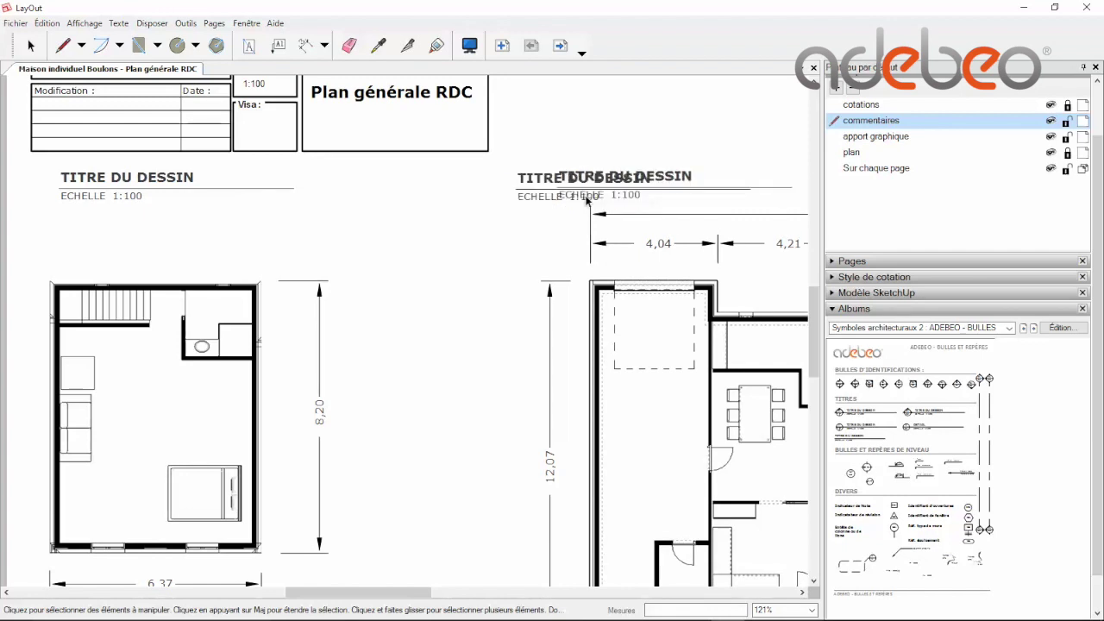
# Step: Retitle the small plan's drawing title 'Plan étage 1'
pyautogui.click(172, 176)
pyautogui.doubleClick(173, 175)
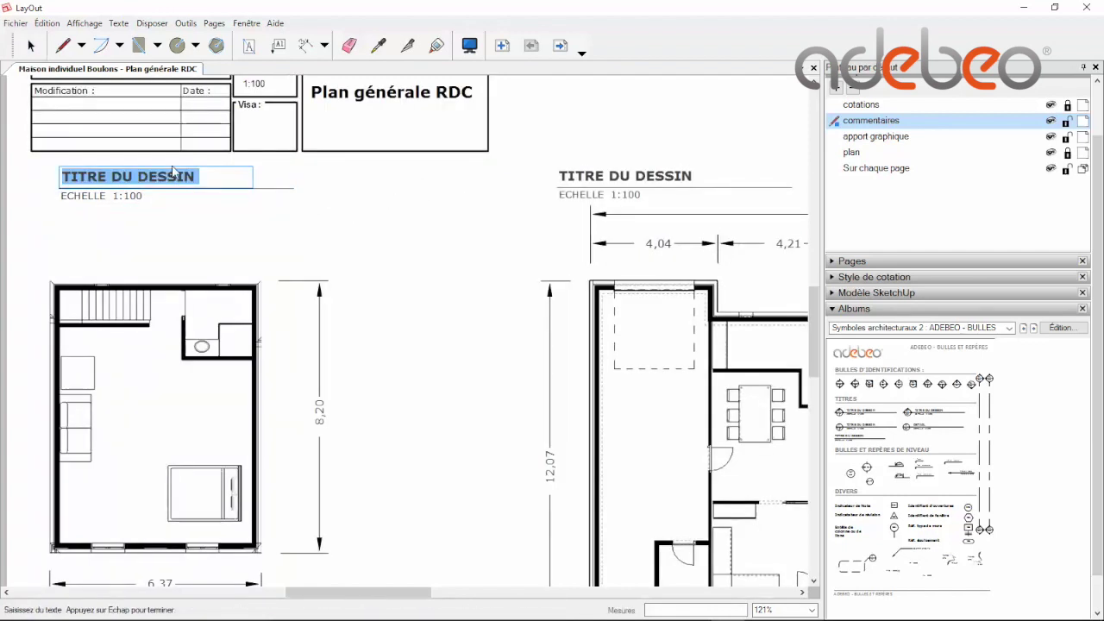
pyautogui.write('Plan étage 1')
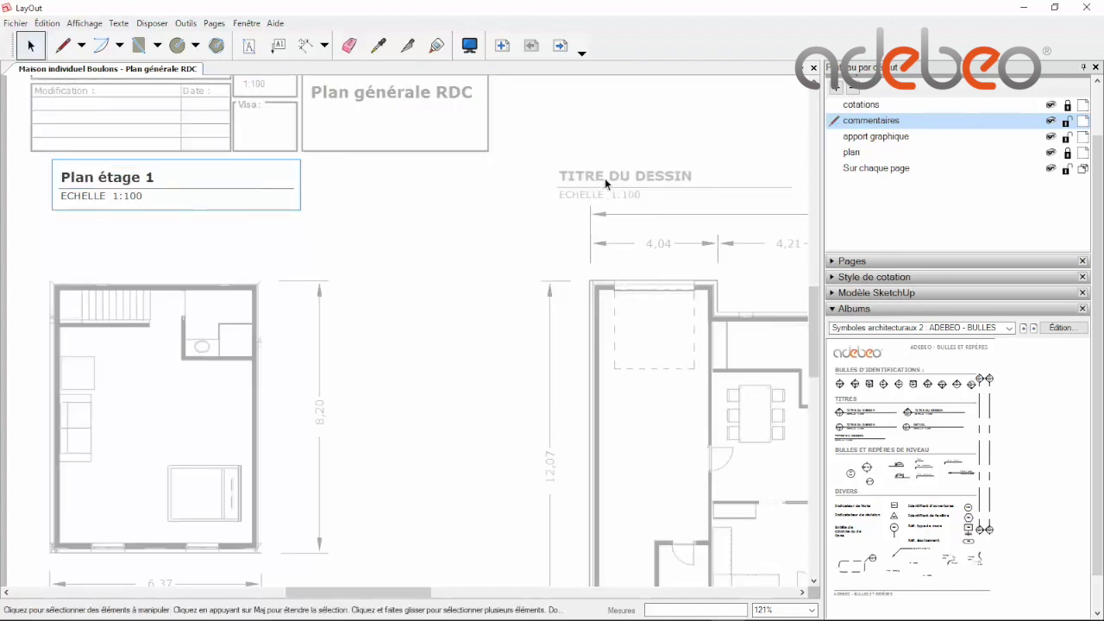
# Step: Retitle the main floor plan's drawing title 'Plan RDC'
pyautogui.click(604, 177)
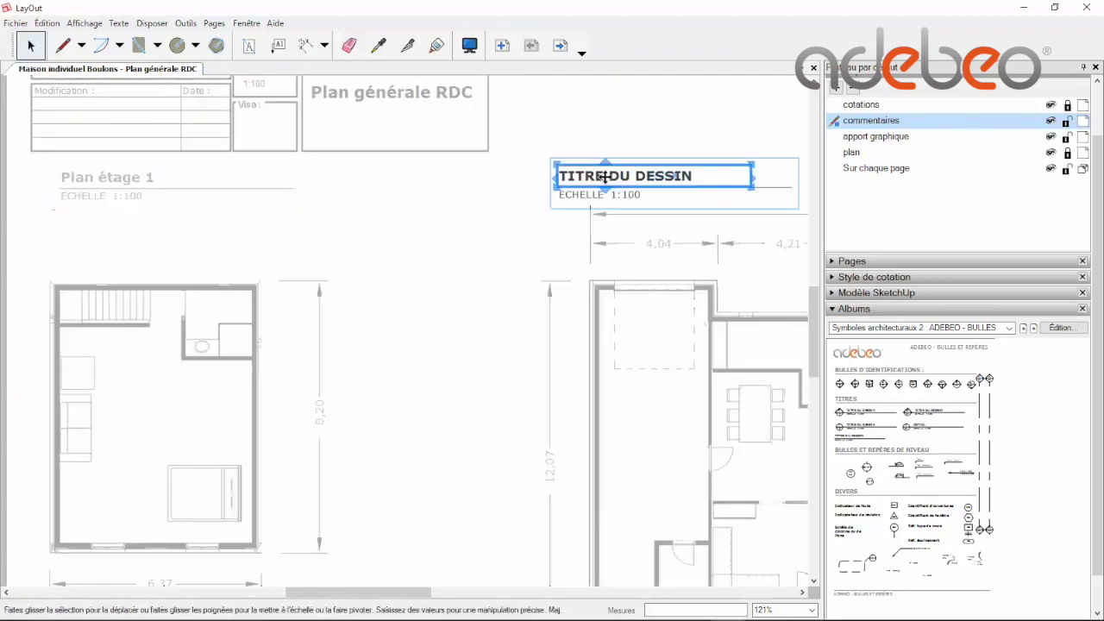
pyautogui.doubleClick(604, 178)
pyautogui.click(603, 176)
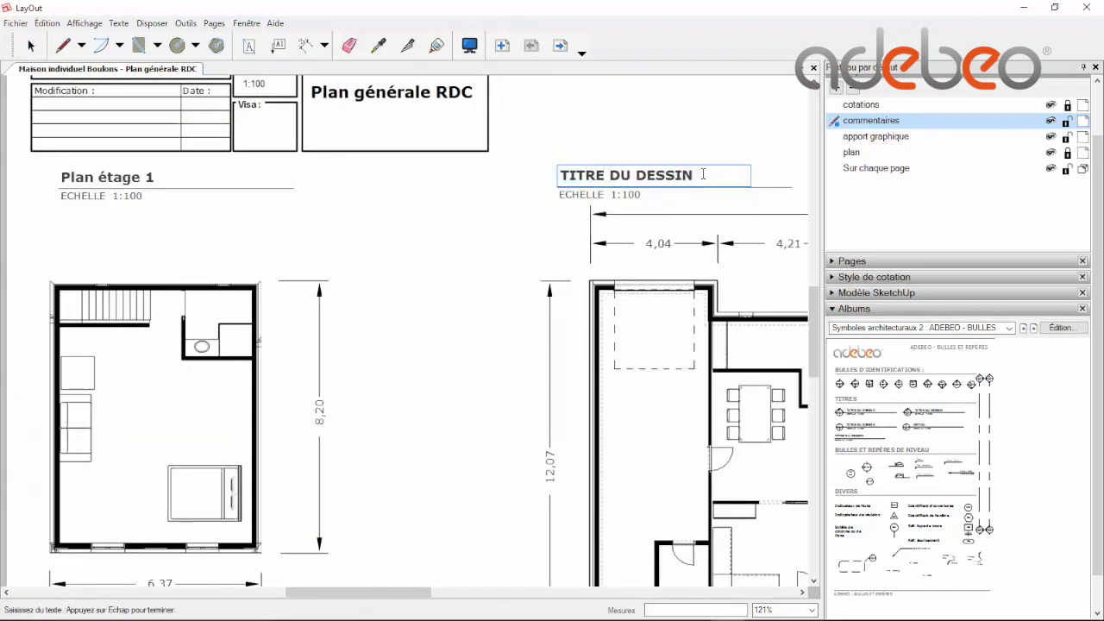
pyautogui.moveTo(703, 173); pyautogui.dragTo(551, 181)
pyautogui.write('Plan RDC')
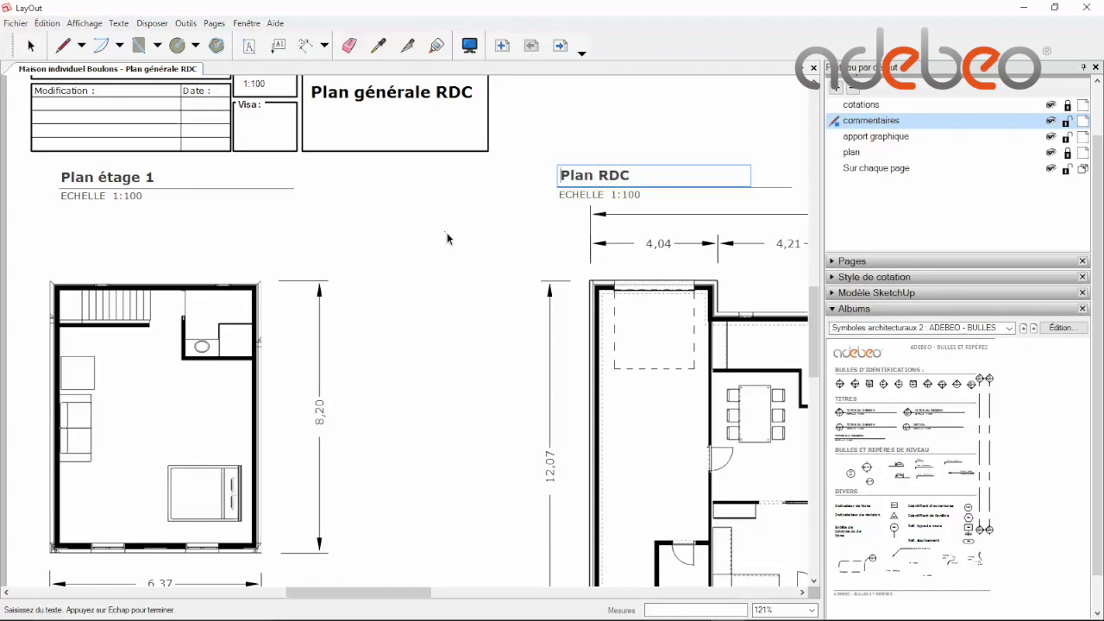
pyautogui.press('Escape')
# Step: Place a section-cut symbol on the page near the Plan RDC
pyautogui.click(444, 229)
pyautogui.scroll(-3, 413, 248)
pyautogui.scroll(-1, 413, 247)
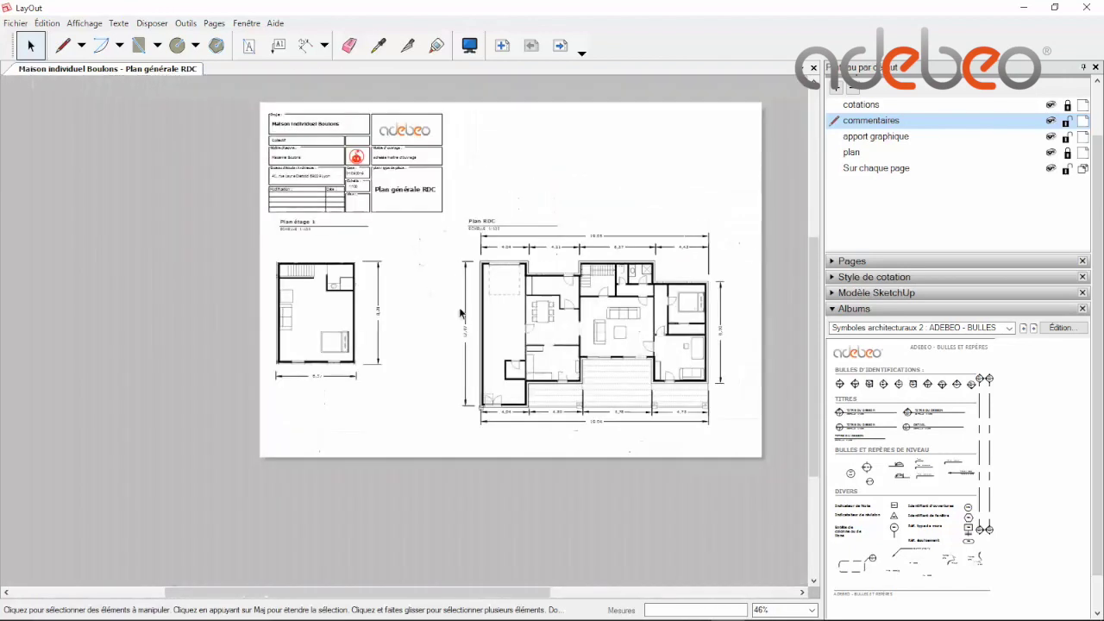
pyautogui.scroll(1, 425, 301)
pyautogui.scroll(1, 365, 205)
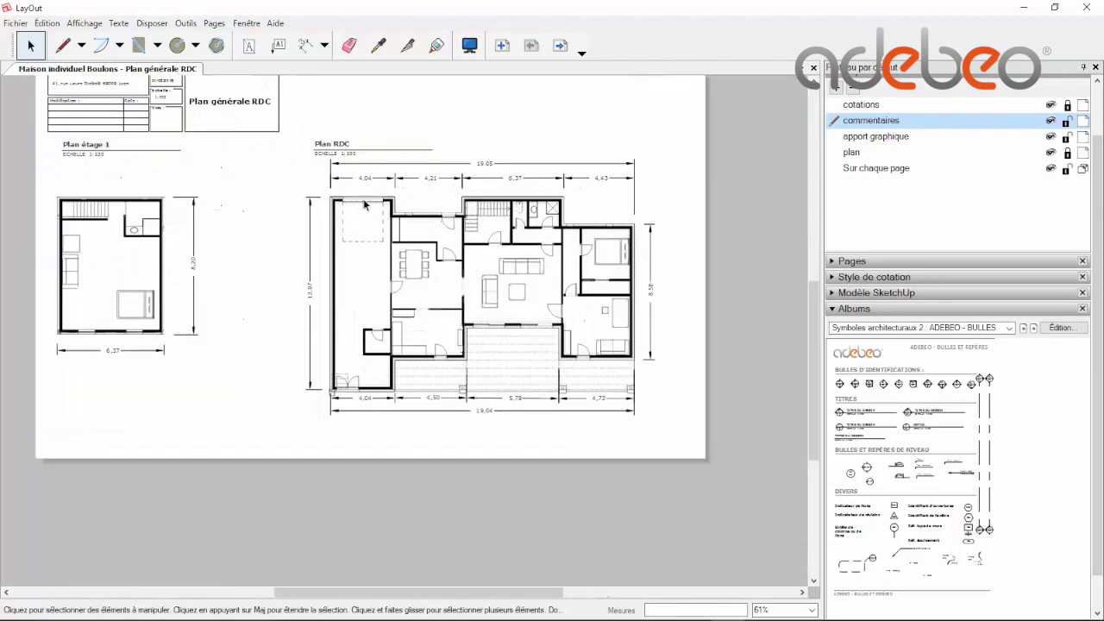
pyautogui.click(339, 154)
pyautogui.click(671, 340)
pyautogui.moveTo(980, 390); pyautogui.dragTo(251, 209)
# Step: Rotate the section line horizontal and set it below the Plan RDC's 19,04 dimension
pyautogui.click(30, 45)
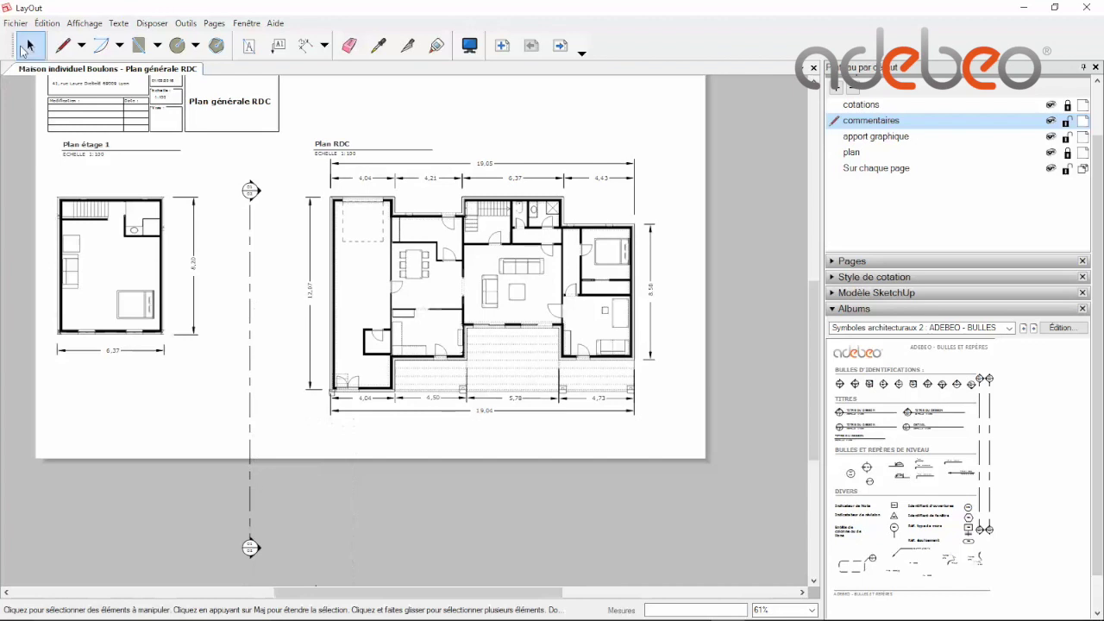
pyautogui.click(250, 191)
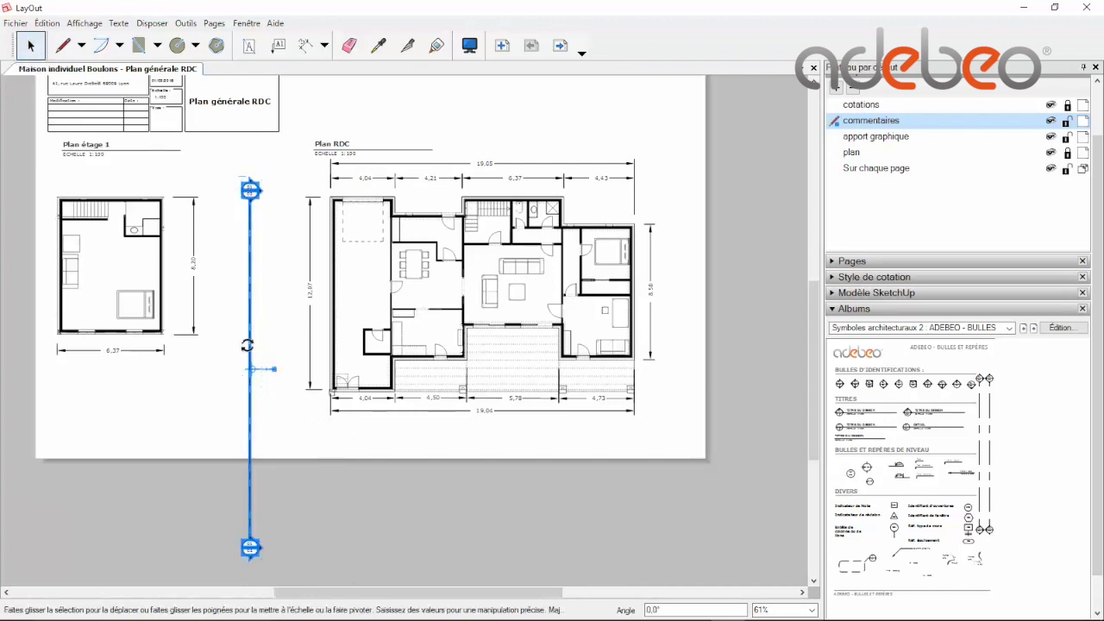
pyautogui.moveTo(268, 371)
pyautogui.mouseDown()
pyautogui.moveTo(229, 342)
pyautogui.moveTo(299, 335)
pyautogui.mouseUp()
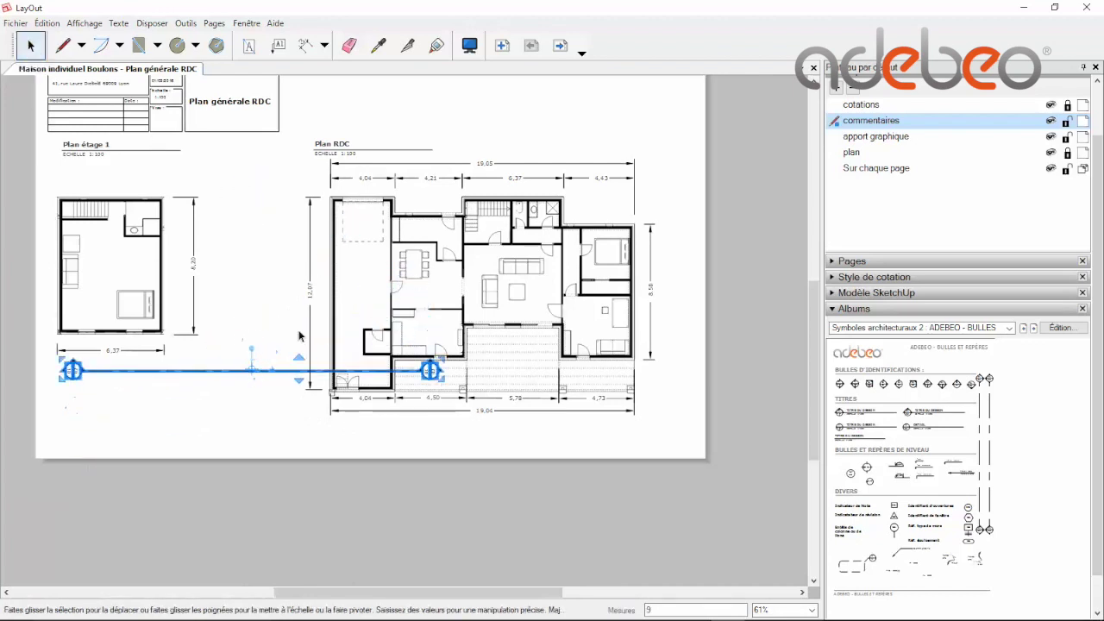
pyautogui.moveTo(147, 371); pyautogui.dragTo(386, 423)
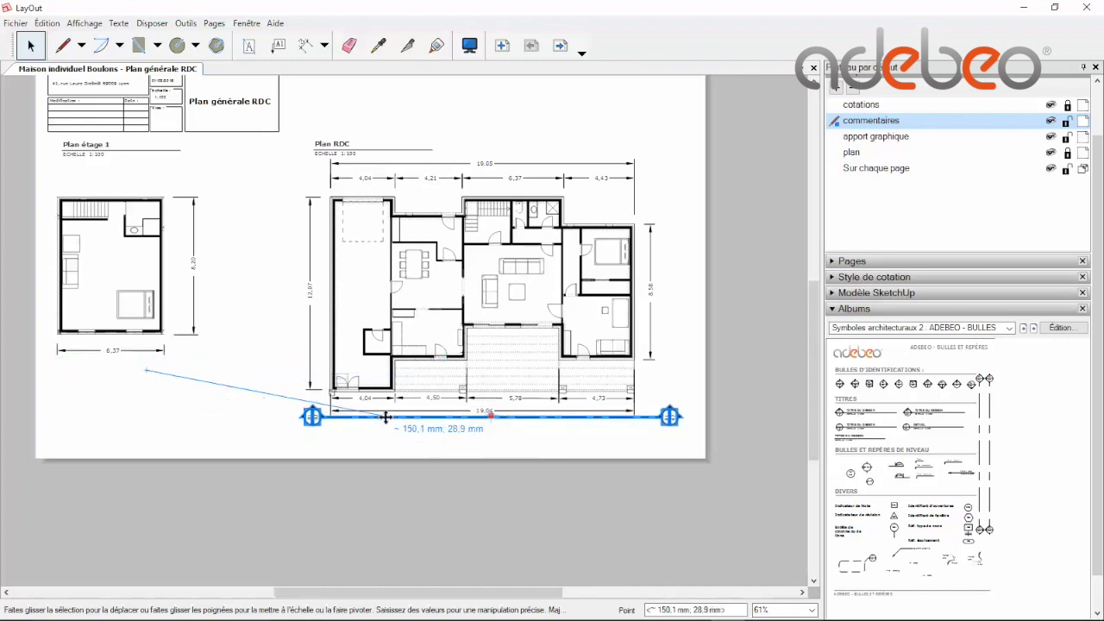
pyautogui.moveTo(385, 423); pyautogui.dragTo(382, 425)
pyautogui.scroll(2, 478, 452)
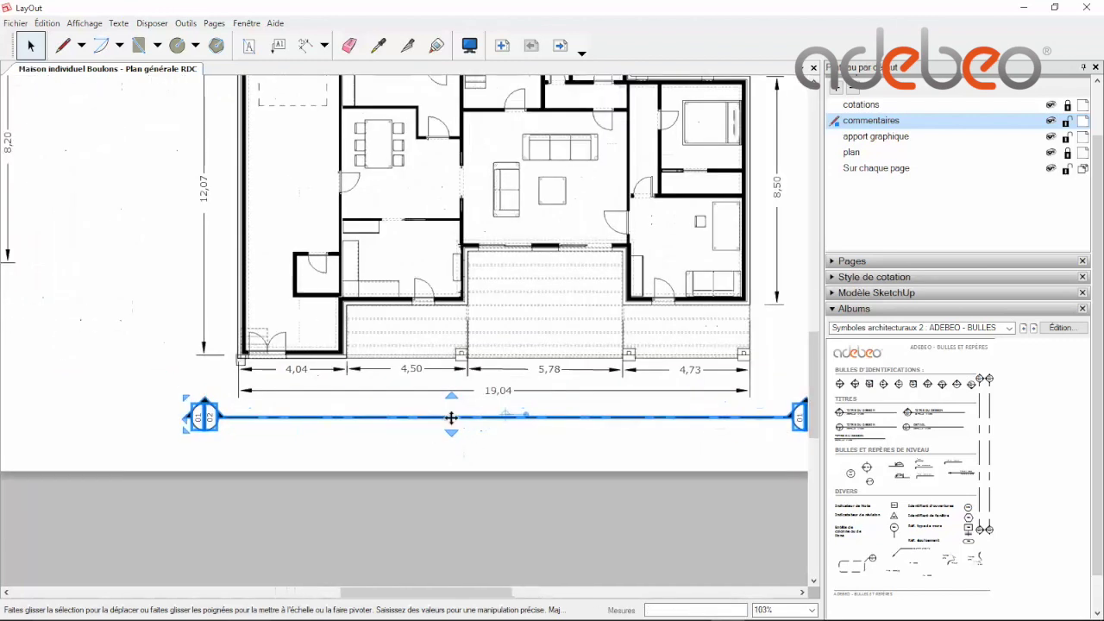
pyautogui.scroll(-1, 339, 431)
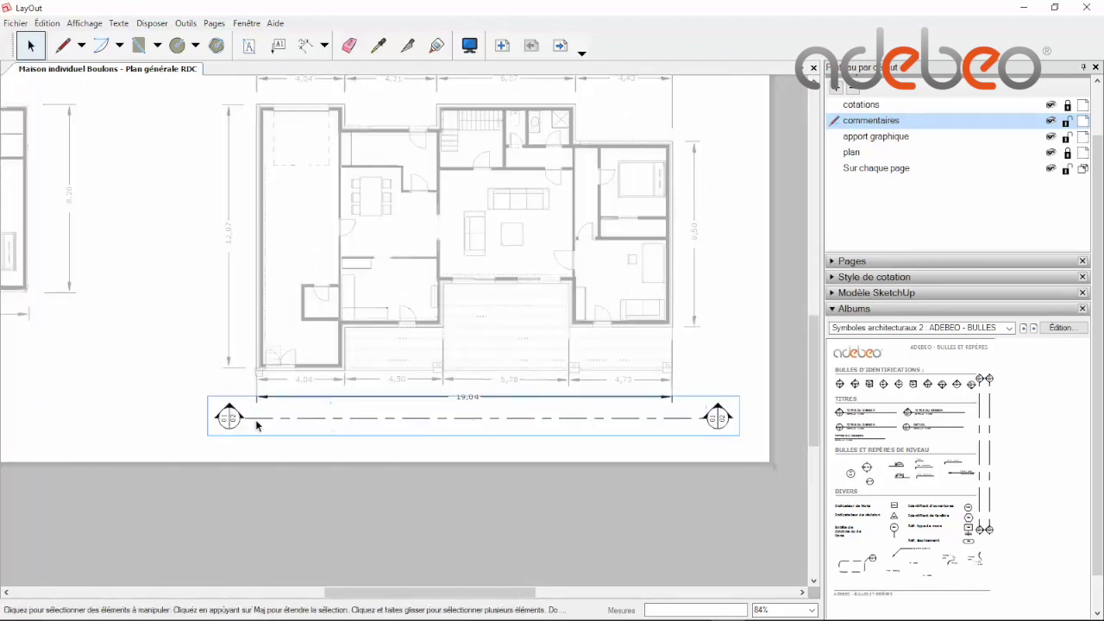
pyautogui.scroll(2, 250, 423)
# Step: Relabel the section line's end bubbles from 01 to E1
pyautogui.scroll(2, 194, 427)
pyautogui.scroll(2, 228, 414)
pyautogui.doubleClick(226, 408)
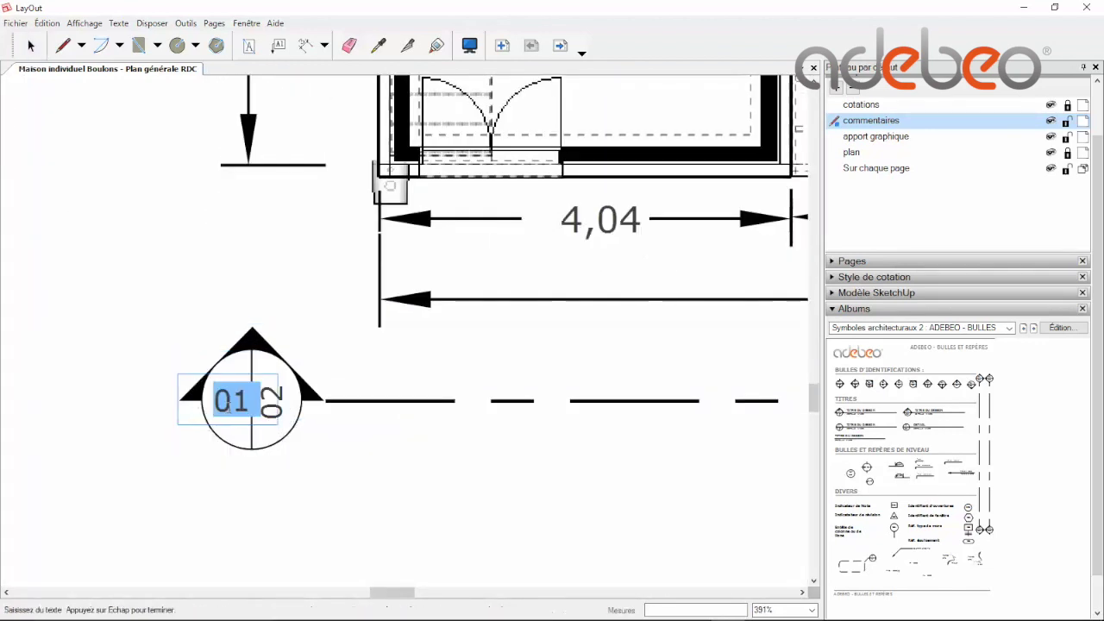
pyautogui.write('E1')
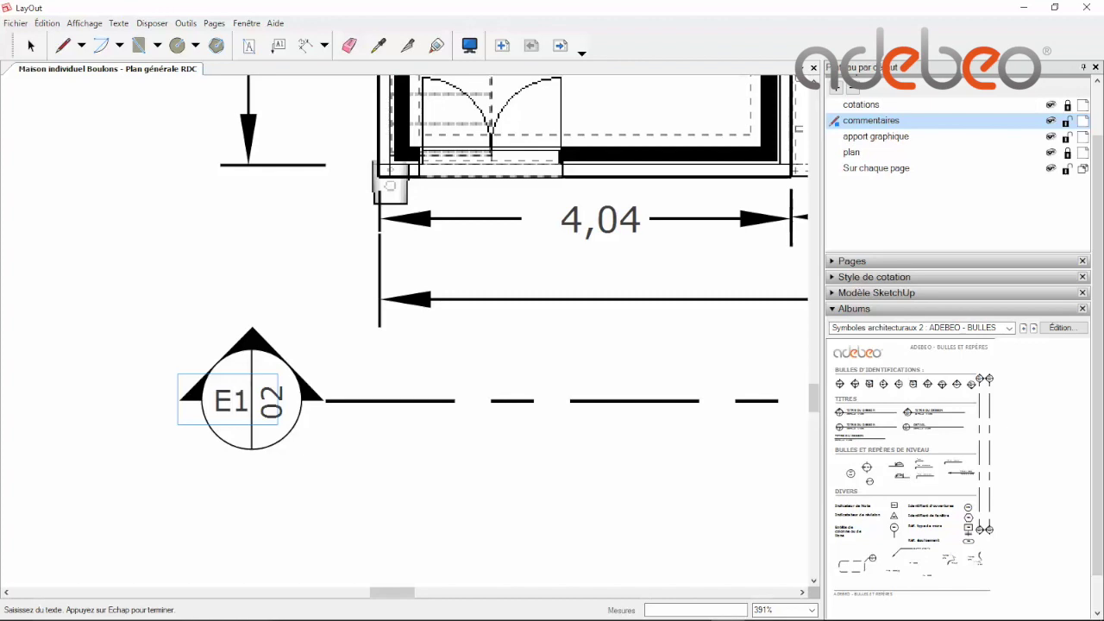
pyautogui.click(325, 467)
pyautogui.click(274, 405)
pyautogui.scroll(-2, 275, 405)
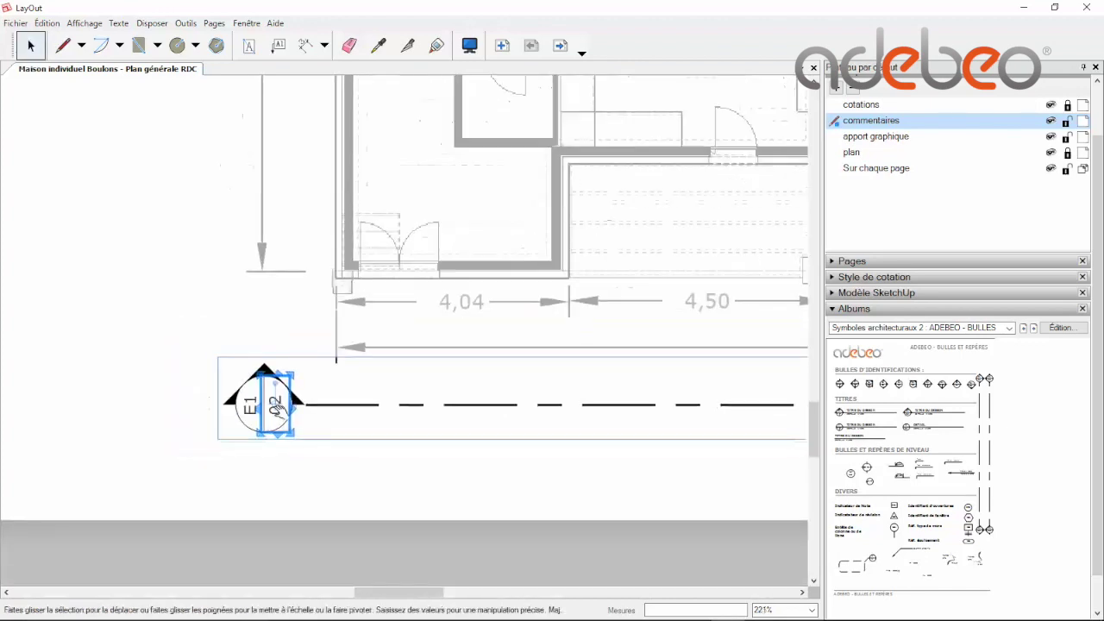
pyautogui.scroll(-2, 91, 375)
pyautogui.scroll(3, 591, 436)
pyautogui.doubleClick(735, 404)
pyautogui.write('E1')
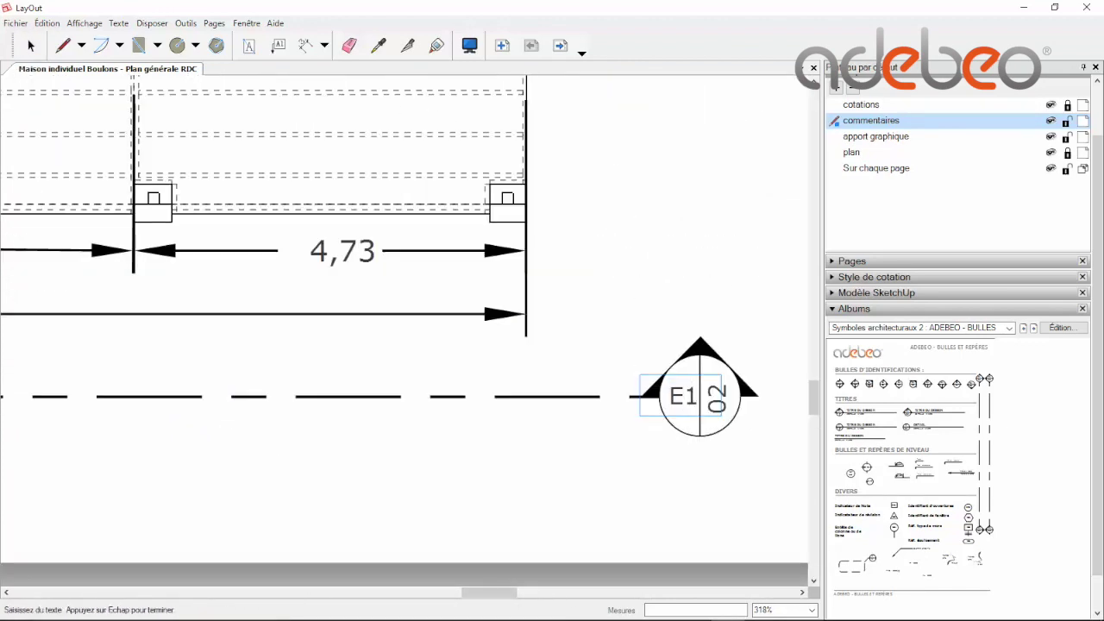
pyautogui.press('Escape')
pyautogui.scroll(-2, 483, 459)
pyautogui.scroll(-2, 500, 451)
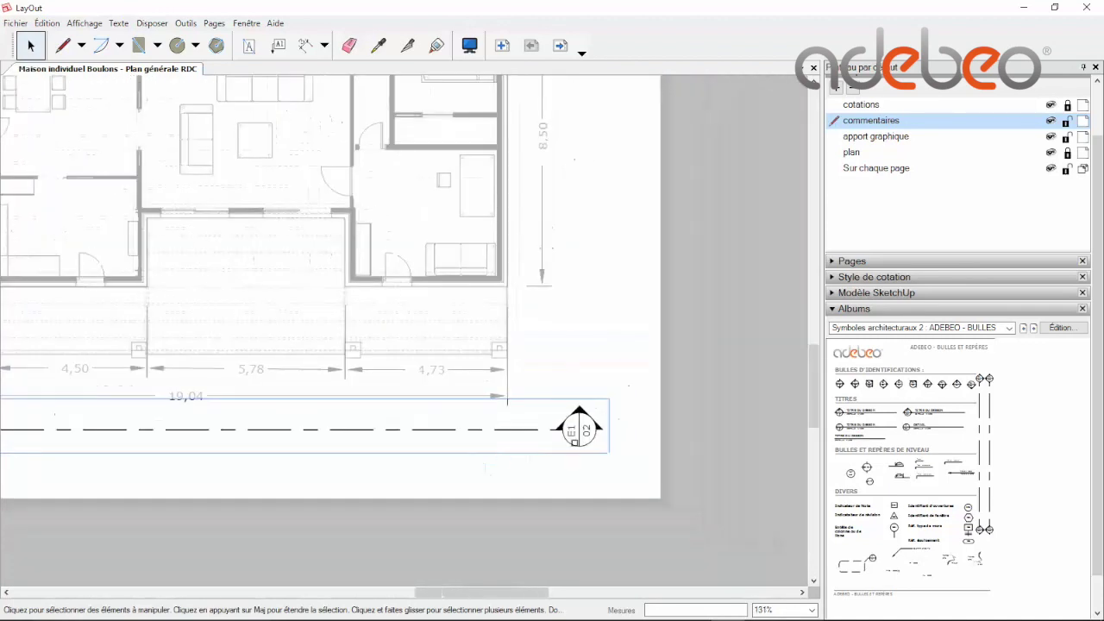
# Step: Move the end bubbles outward and stretch the section line across the full plan width
pyautogui.moveTo(580, 426); pyautogui.dragTo(618, 429)
pyautogui.scroll(-2, 572, 463)
pyautogui.scroll(-2, 572, 463)
pyautogui.scroll(1, 233, 446)
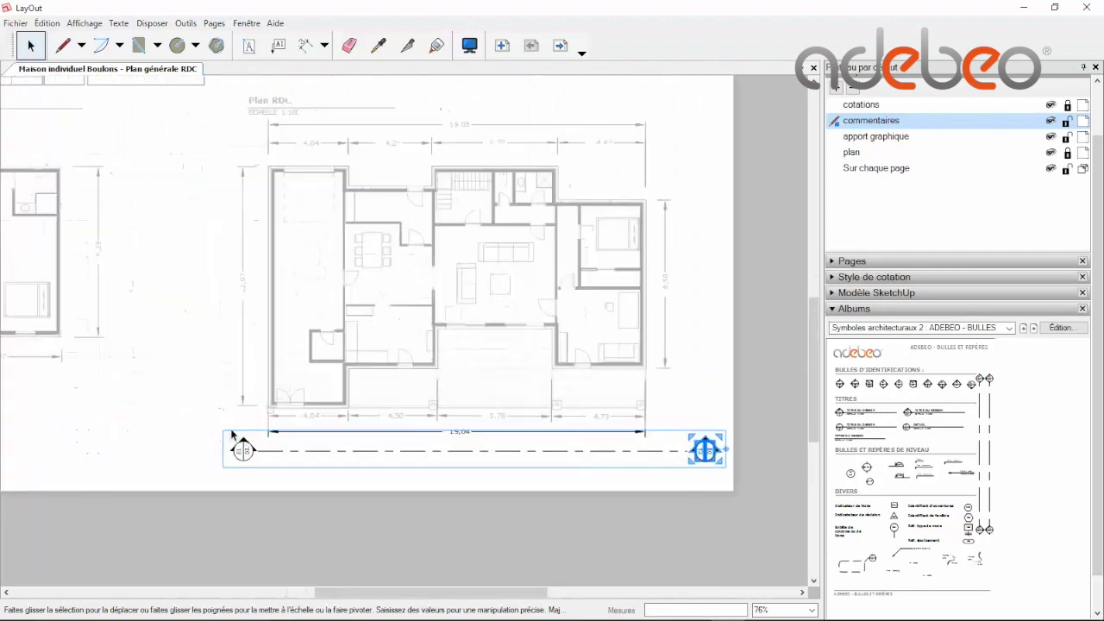
pyautogui.click(239, 444)
pyautogui.click(273, 470)
pyautogui.click(242, 450)
pyautogui.moveTo(245, 449); pyautogui.dragTo(208, 450)
pyautogui.click(275, 449)
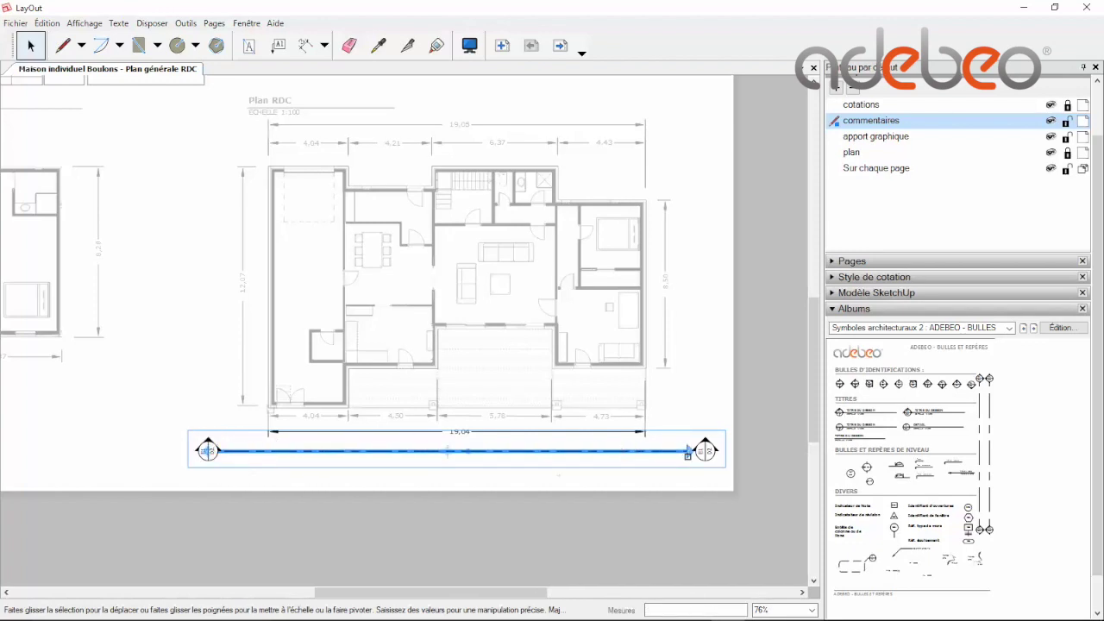
pyautogui.moveTo(687, 452); pyautogui.dragTo(706, 450)
pyautogui.click(694, 499)
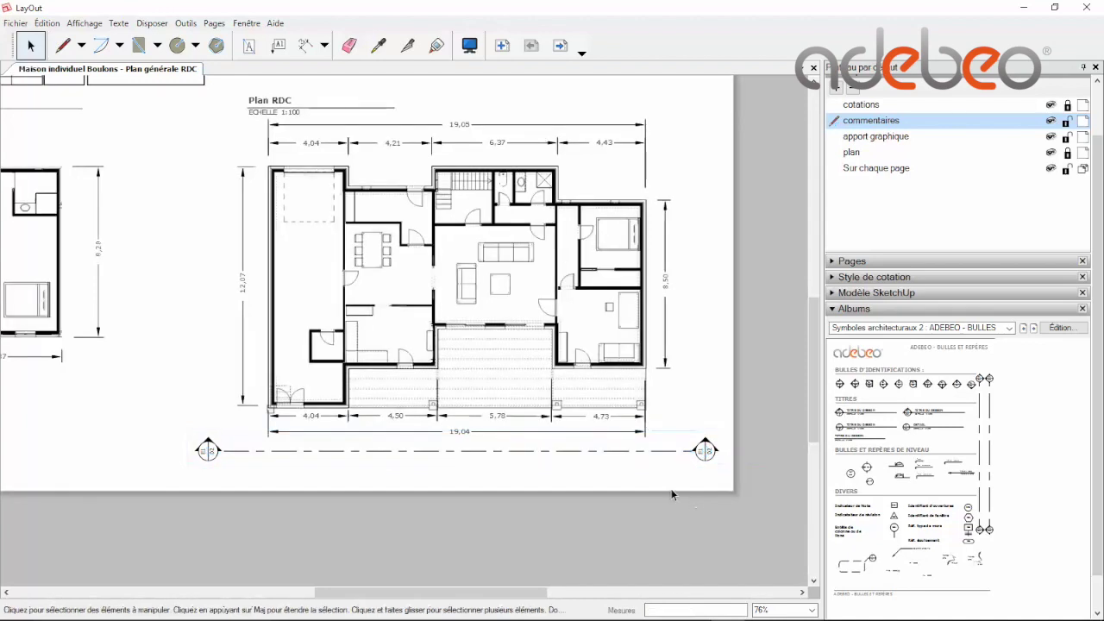
pyautogui.click(665, 452)
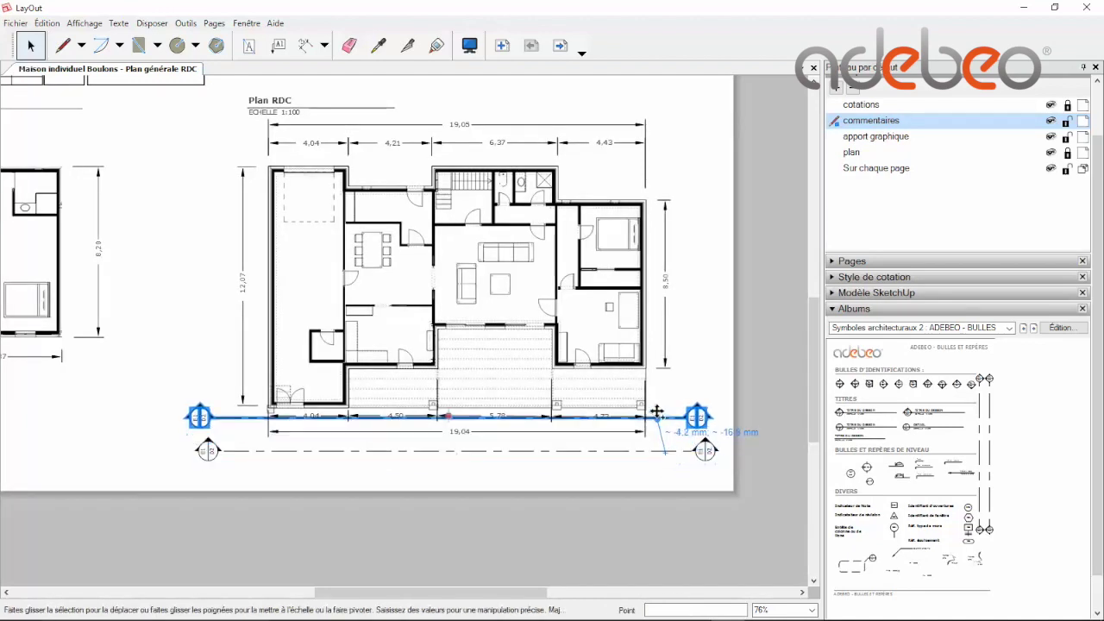
# Step: Relabel the top-right bubble from C2 to E2
pyautogui.doubleClick(602, 185)
pyautogui.write('E2')
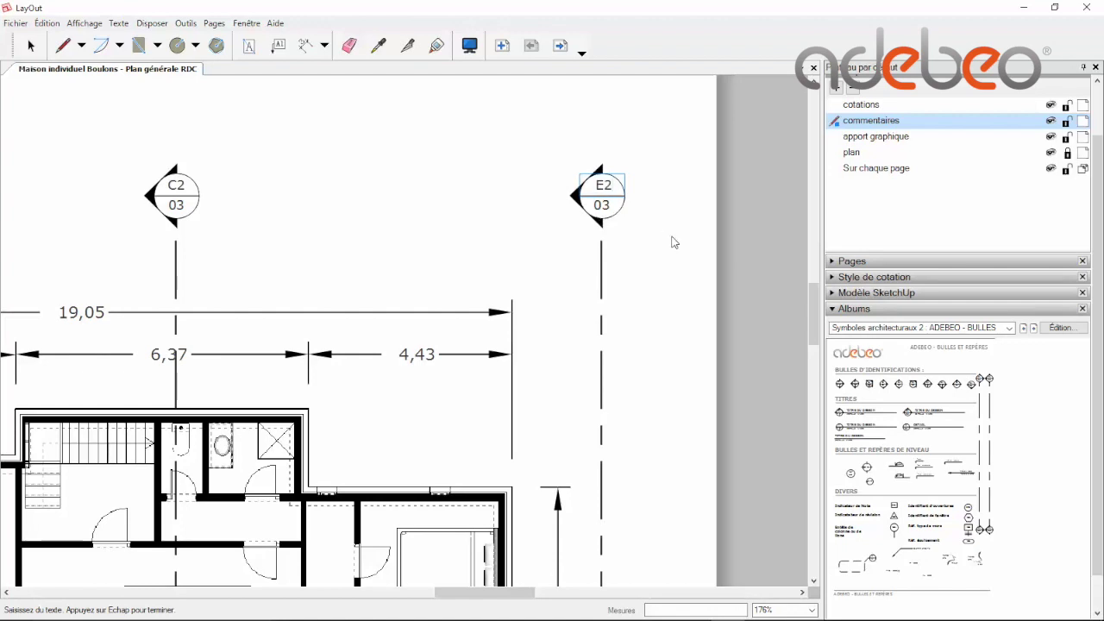
pyautogui.press('Escape')
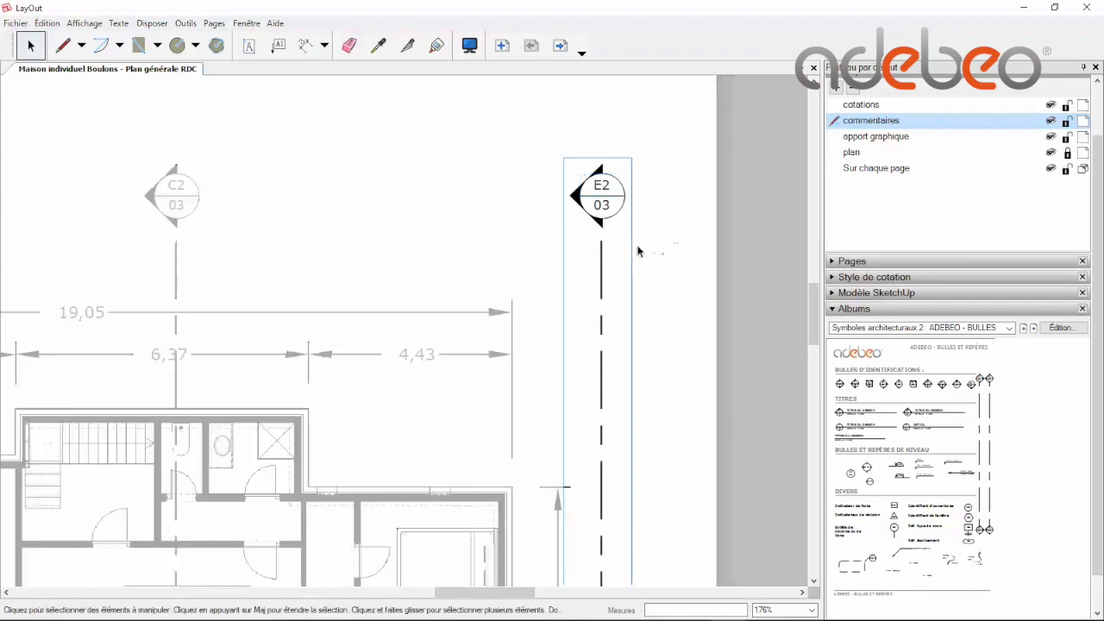
pyautogui.scroll(-3, 636, 247)
pyautogui.scroll(-2, 609, 230)
pyautogui.scroll(-2, 508, 251)
pyautogui.click(328, 425)
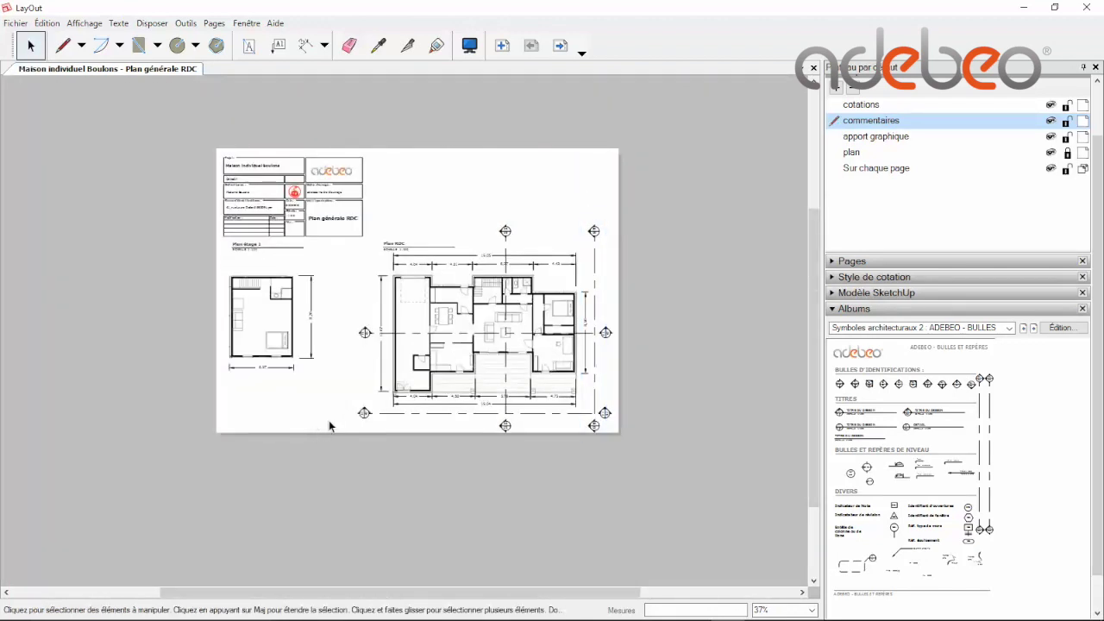
pyautogui.scroll(1, 334, 418)
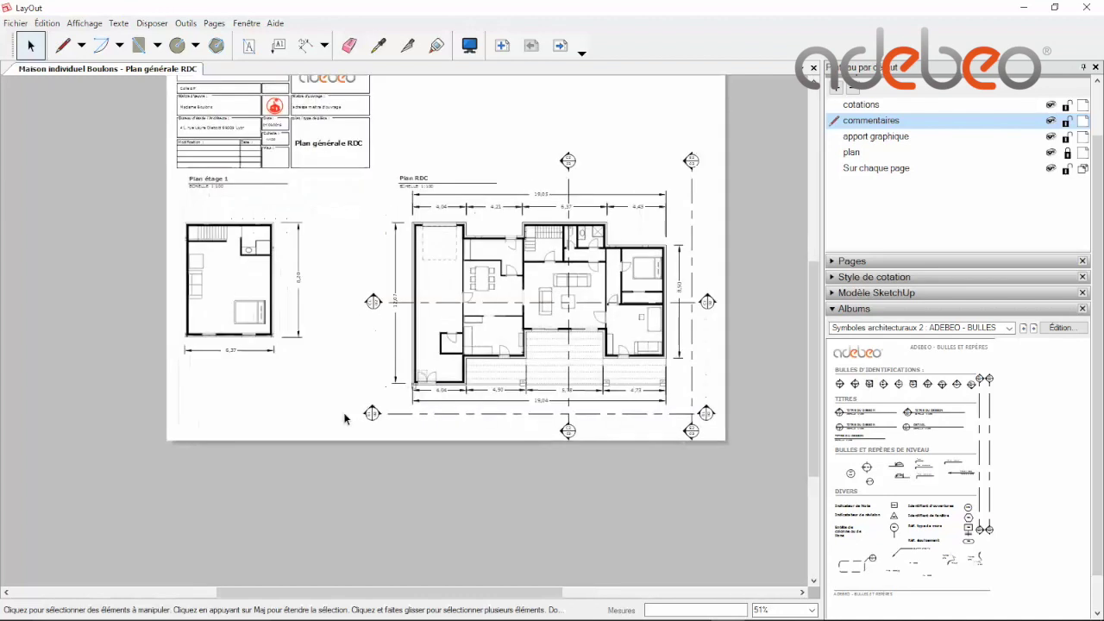
# Step: Load the ADEBEO - LIGNES album, make cotations the active layer and hide every other layer
pyautogui.click(1033, 331)
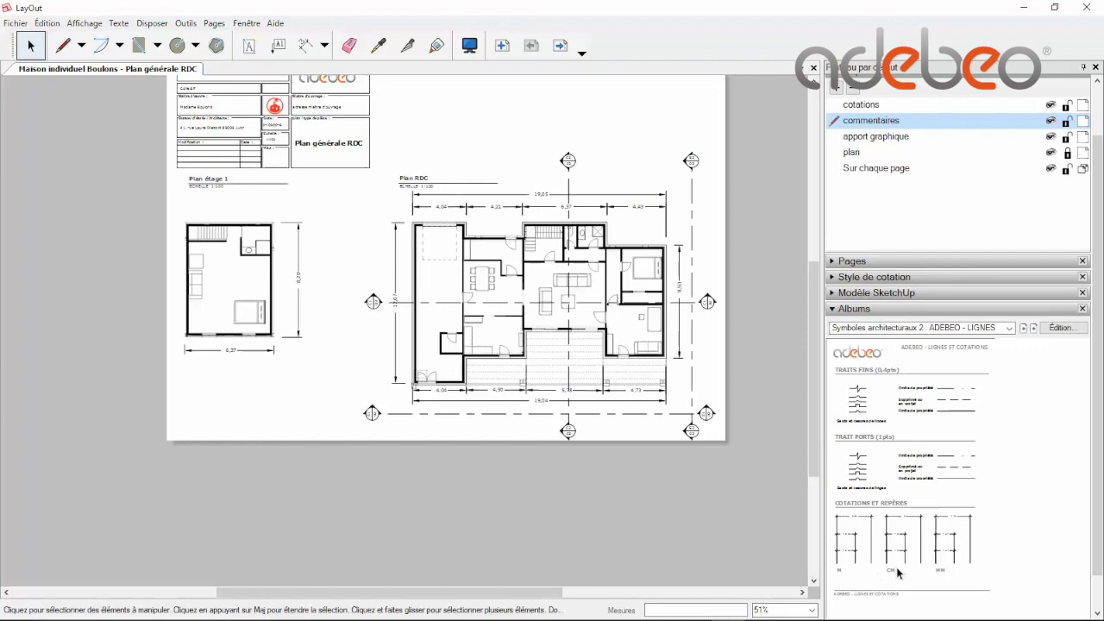
pyautogui.scroll(5, 569, 405)
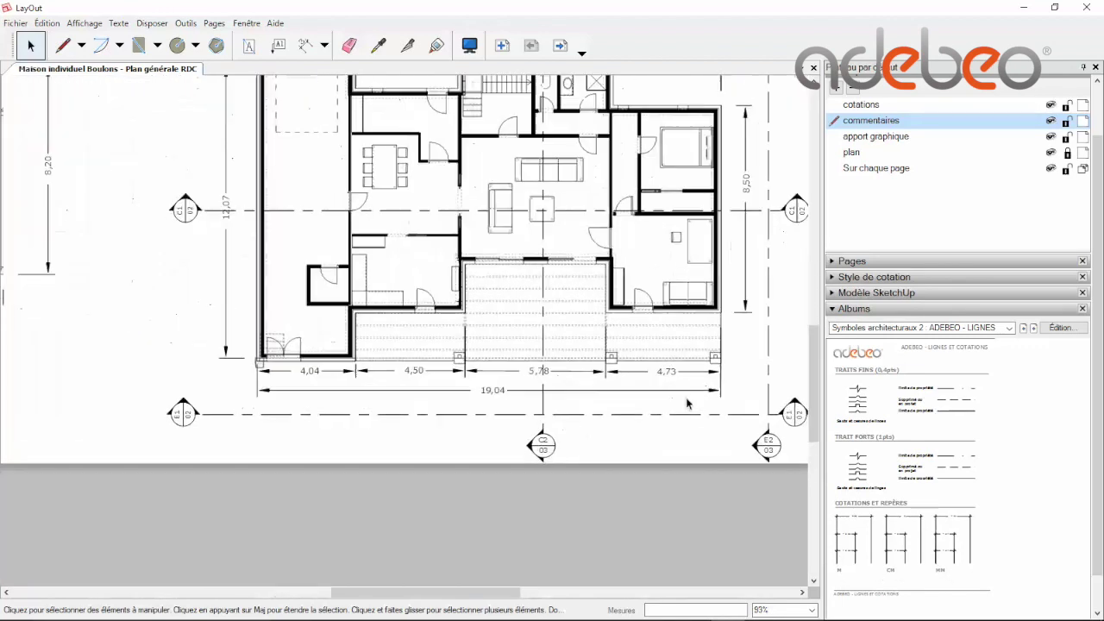
pyautogui.click(1066, 122)
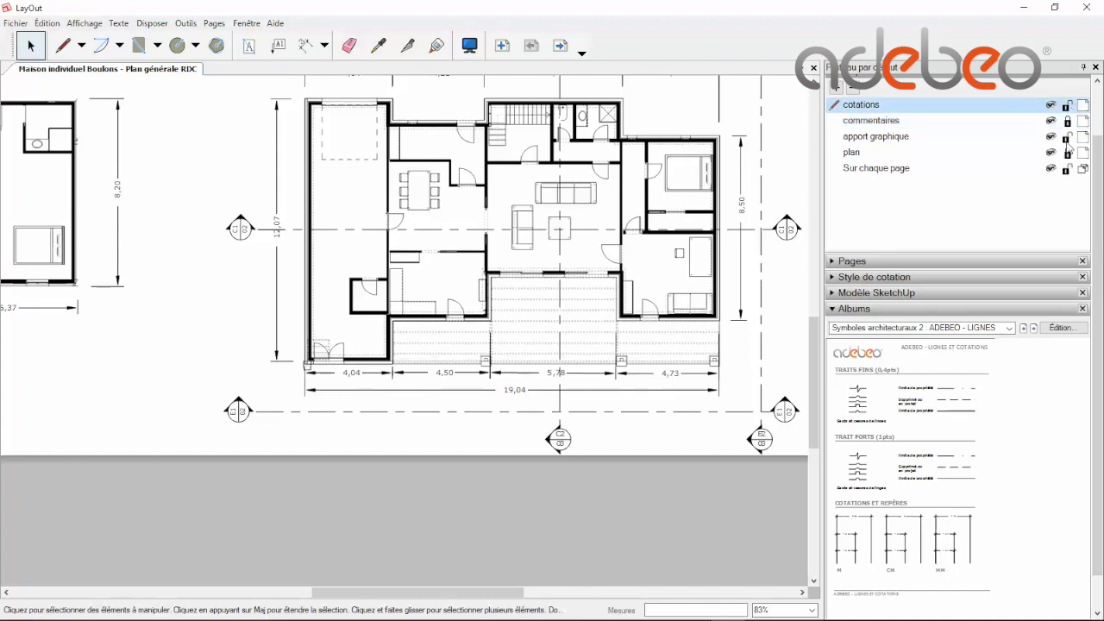
pyautogui.click(1050, 153)
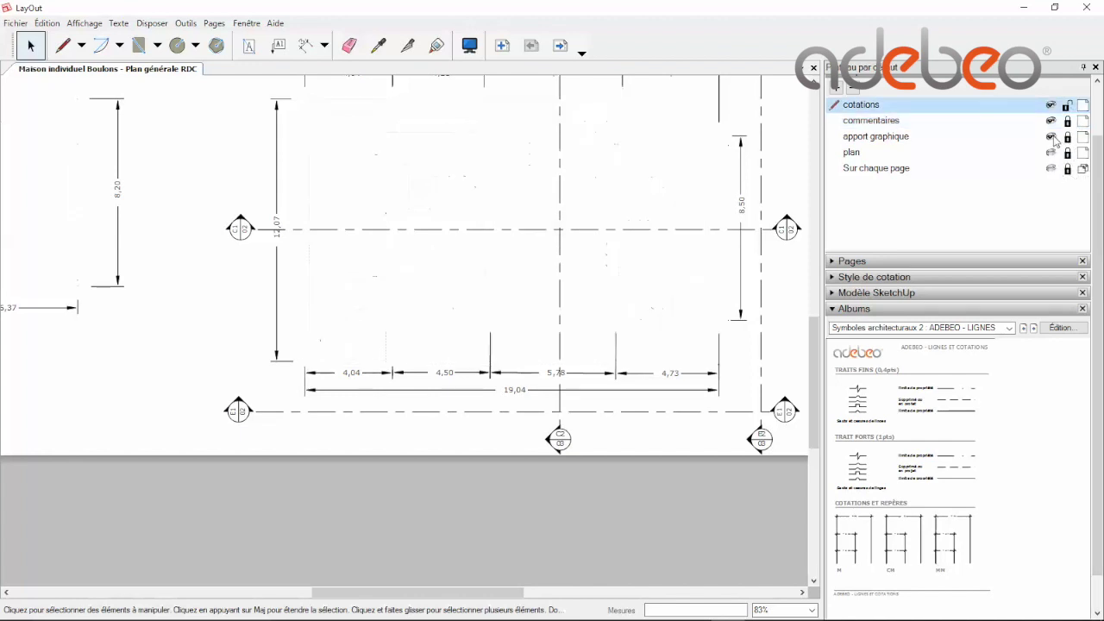
pyautogui.click(1050, 136)
pyautogui.scroll(-2, 618, 275)
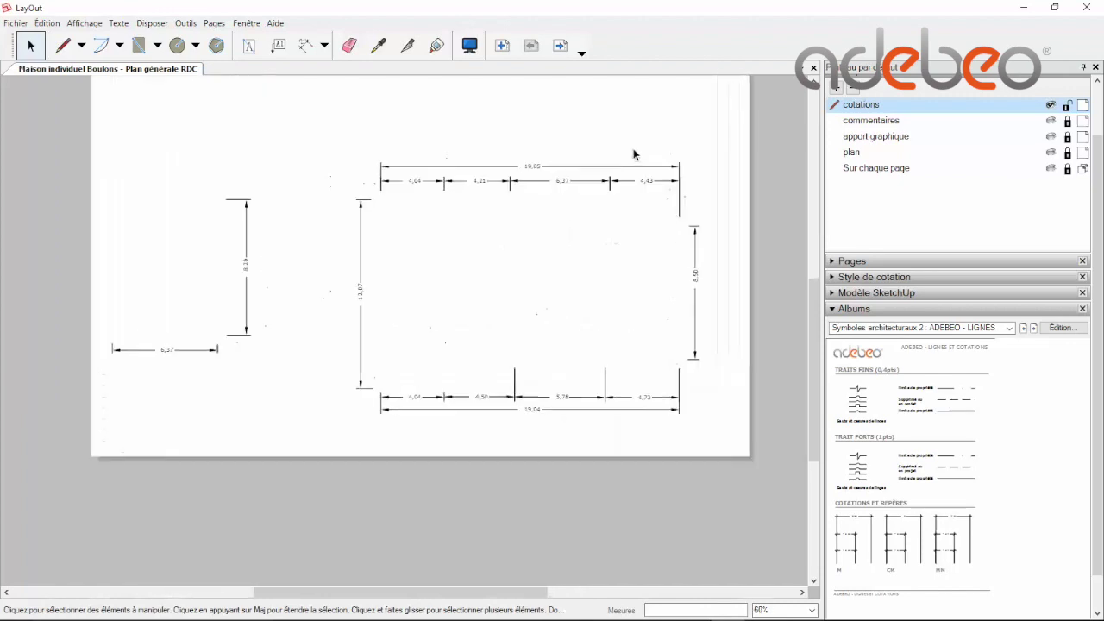
# Step: Copy the album sample's dimension style onto the plan's top dimensions (6,37, 19,05, 4,21, 4,04, 12,07)
pyautogui.click(378, 45)
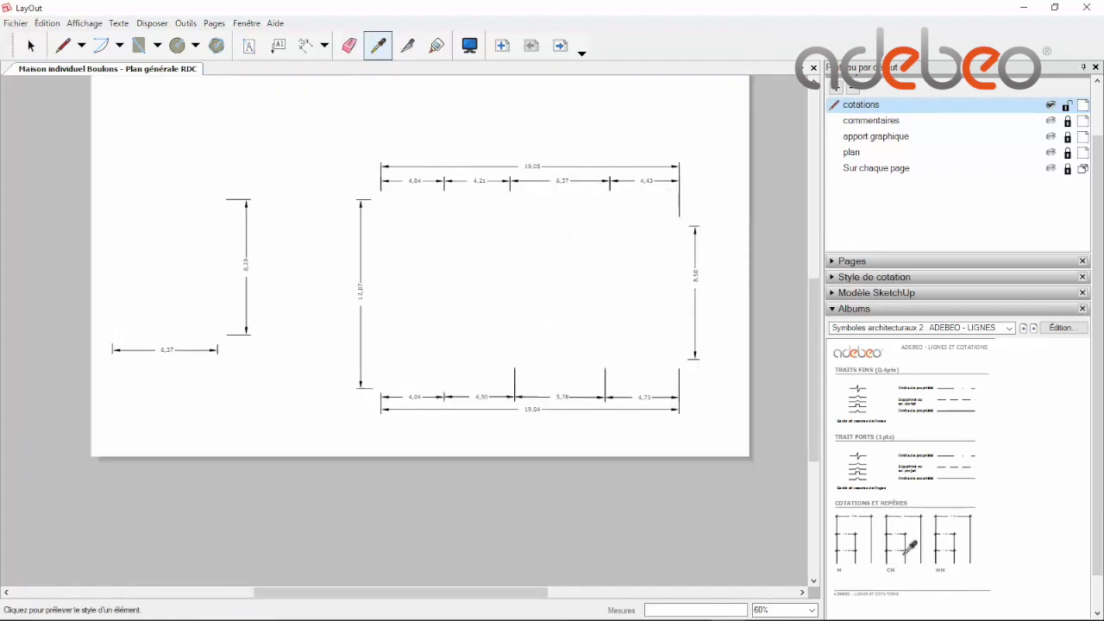
pyautogui.click(893, 526)
pyautogui.click(565, 178)
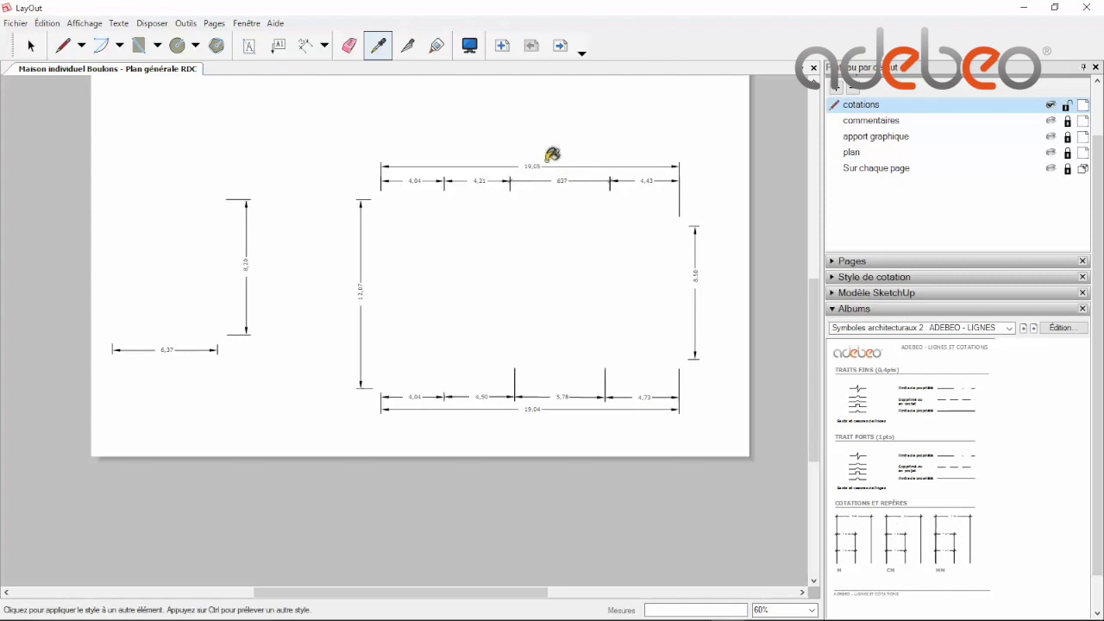
pyautogui.click(544, 165)
pyautogui.click(485, 177)
pyautogui.click(403, 172)
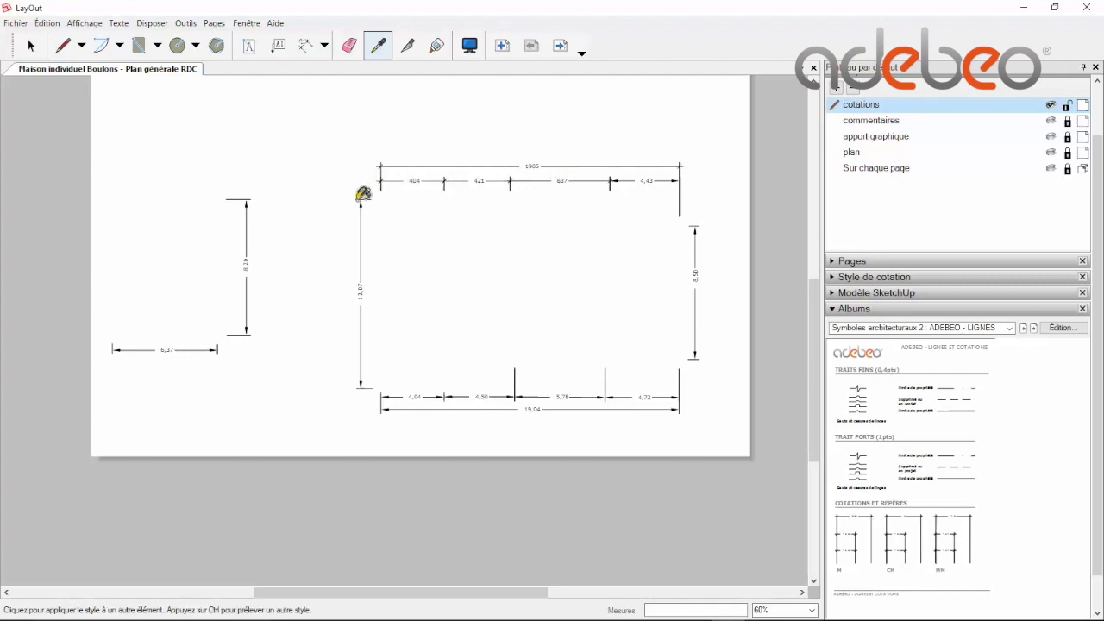
pyautogui.click(364, 196)
# Step: Apply the same style to the bottom and side dimensions (4,04, 4,50, 19,04, 5,78, 4,73, 8,50, 6,37)
pyautogui.click(419, 396)
pyautogui.click(424, 408)
pyautogui.click(465, 395)
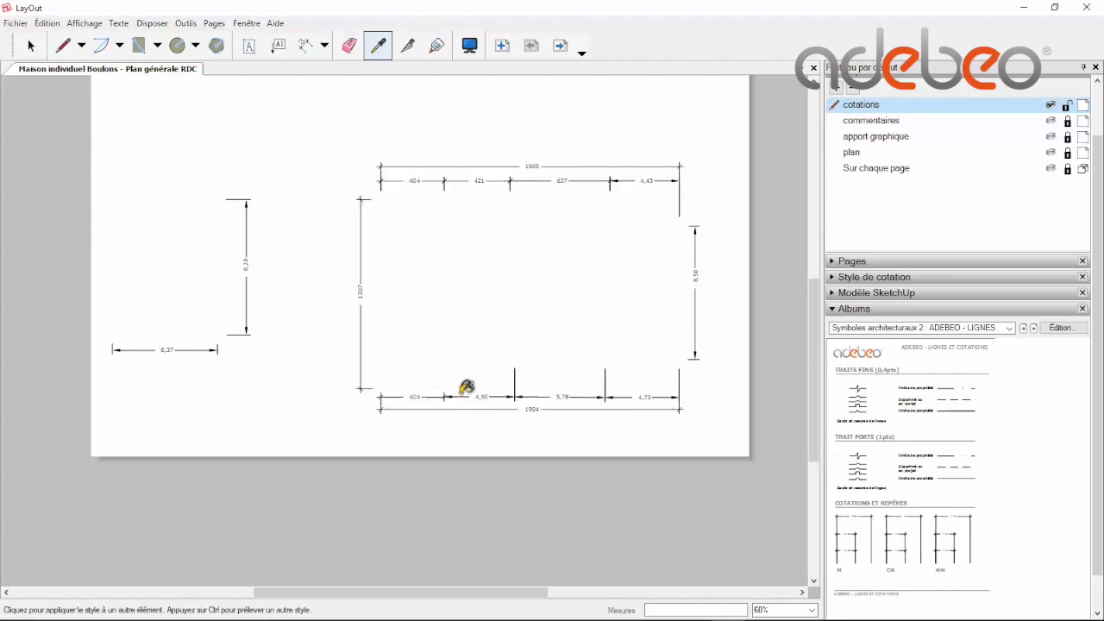
pyautogui.click(535, 393)
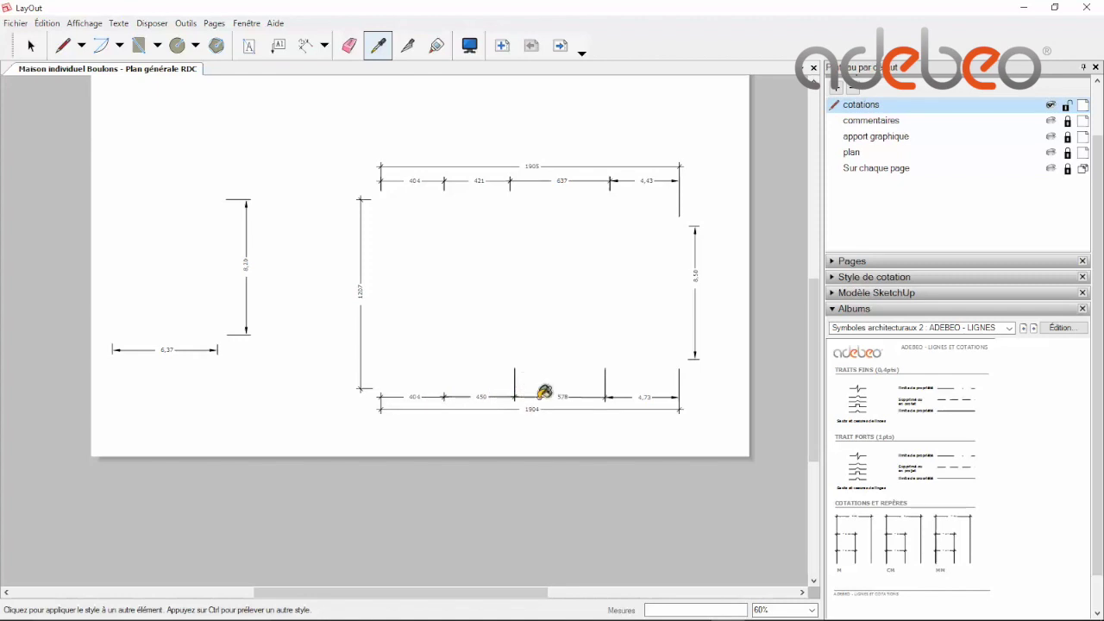
pyautogui.click(655, 394)
pyautogui.click(696, 347)
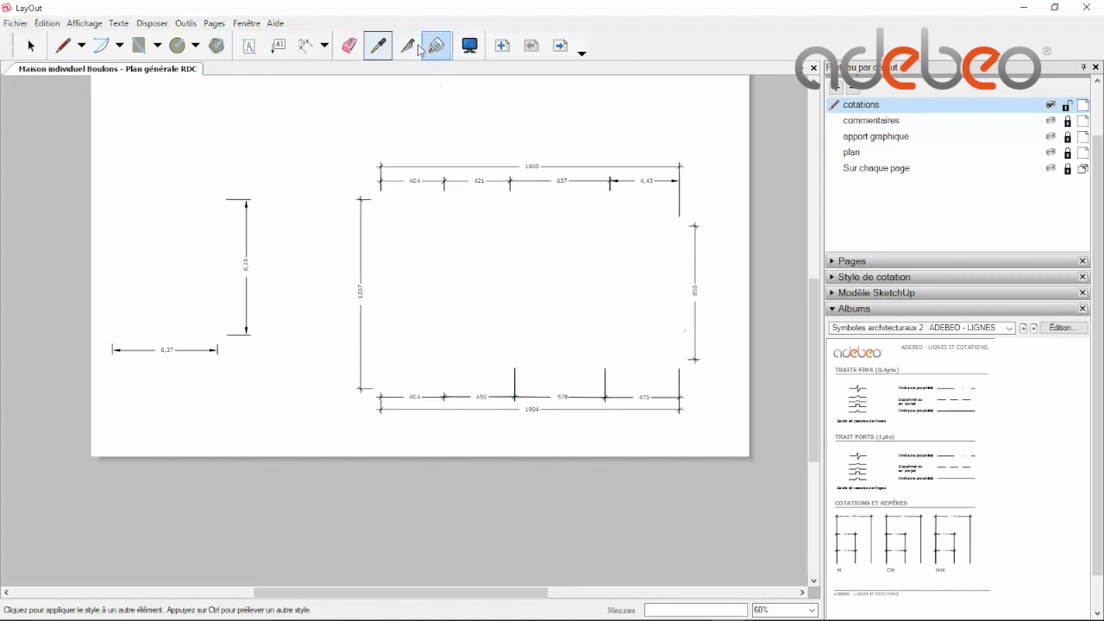
pyautogui.click(246, 259)
pyautogui.click(191, 349)
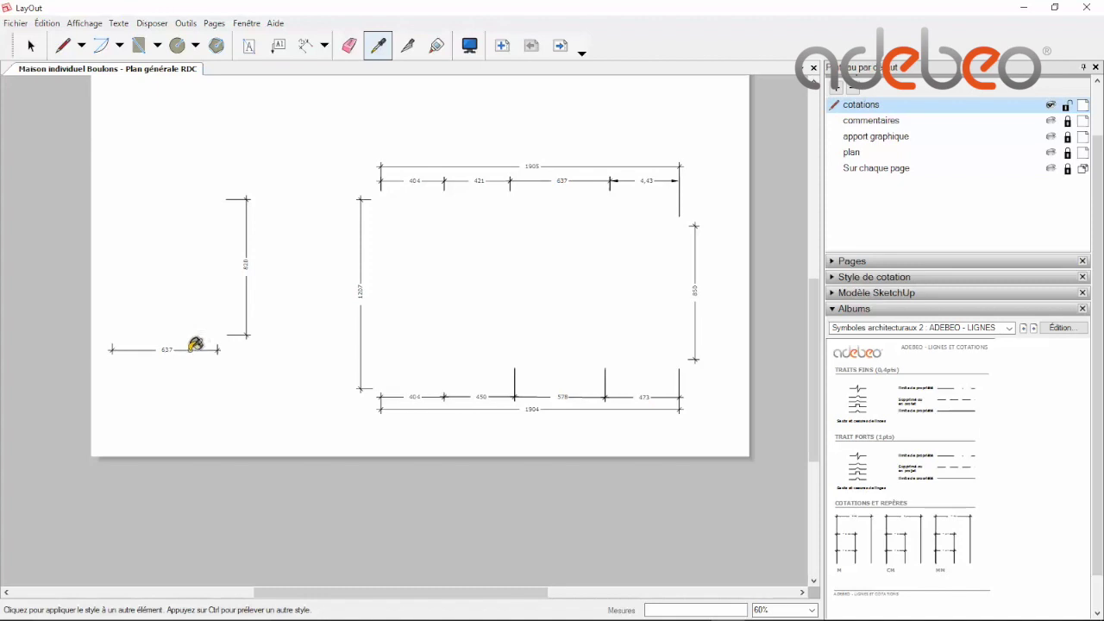
# Step: Show the commentaires, apport graphique and plan layers again and return to the Select tool
pyautogui.click(1051, 121)
pyautogui.click(1051, 136)
pyautogui.click(1051, 152)
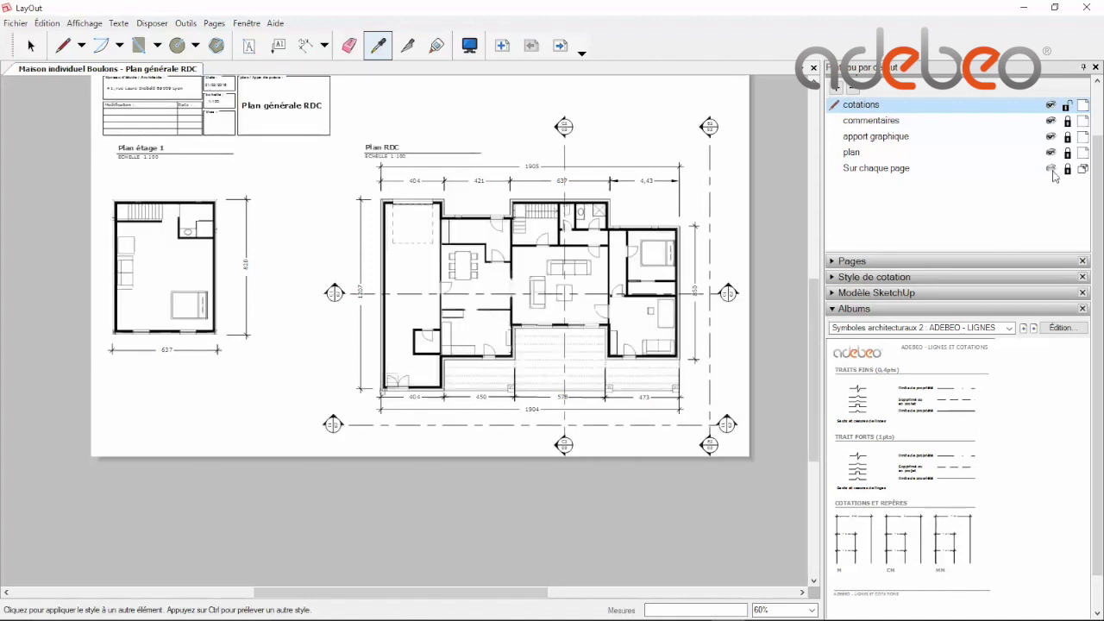
pyautogui.scroll(1, 670, 153)
pyautogui.scroll(2, 575, 163)
pyautogui.scroll(2, 574, 165)
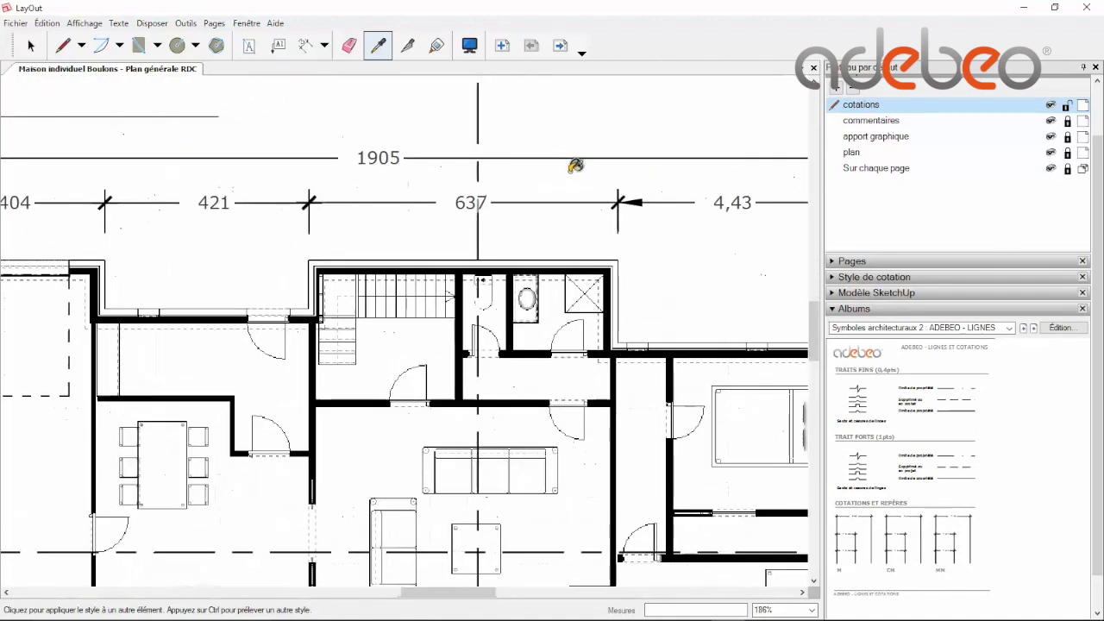
pyautogui.scroll(-3, 535, 181)
pyautogui.scroll(-2, 496, 188)
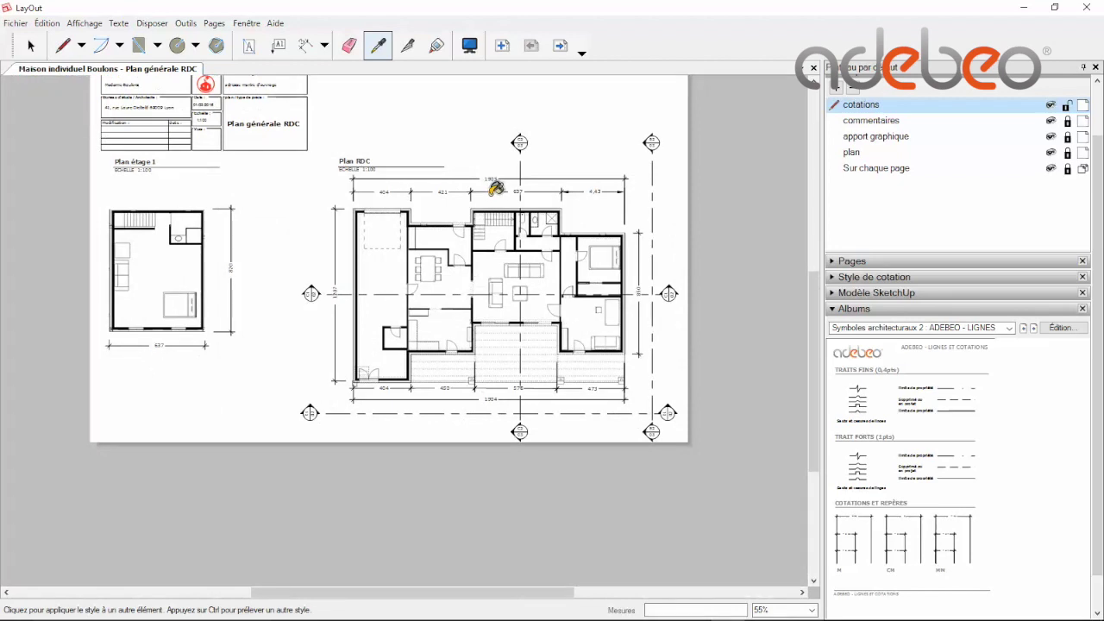
pyautogui.click(32, 48)
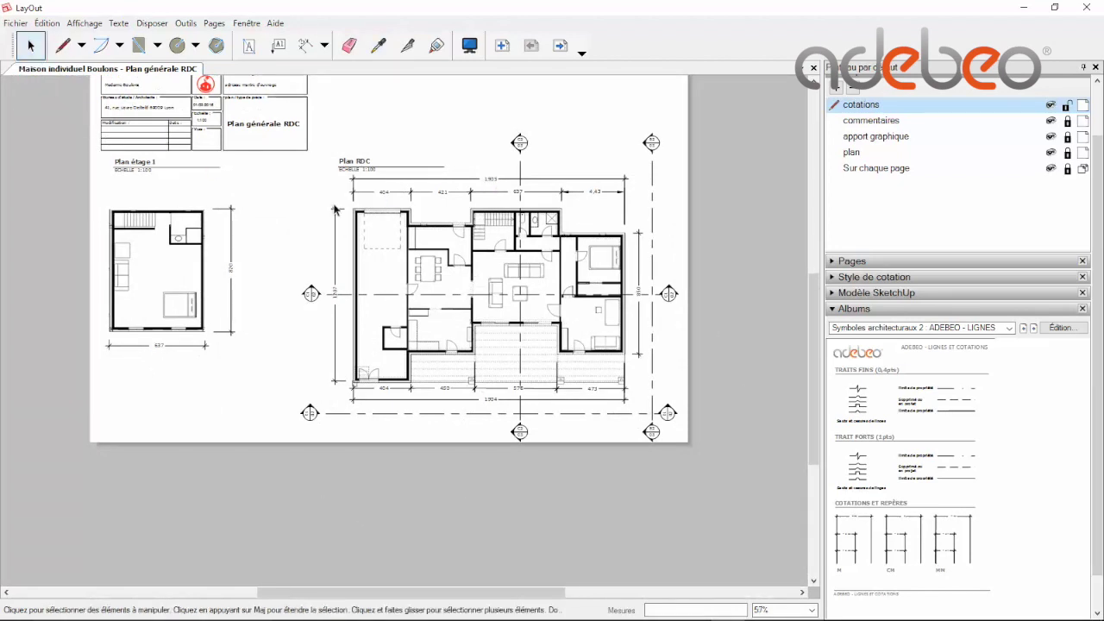
pyautogui.scroll(-2, 397, 225)
pyautogui.scroll(1, 302, 161)
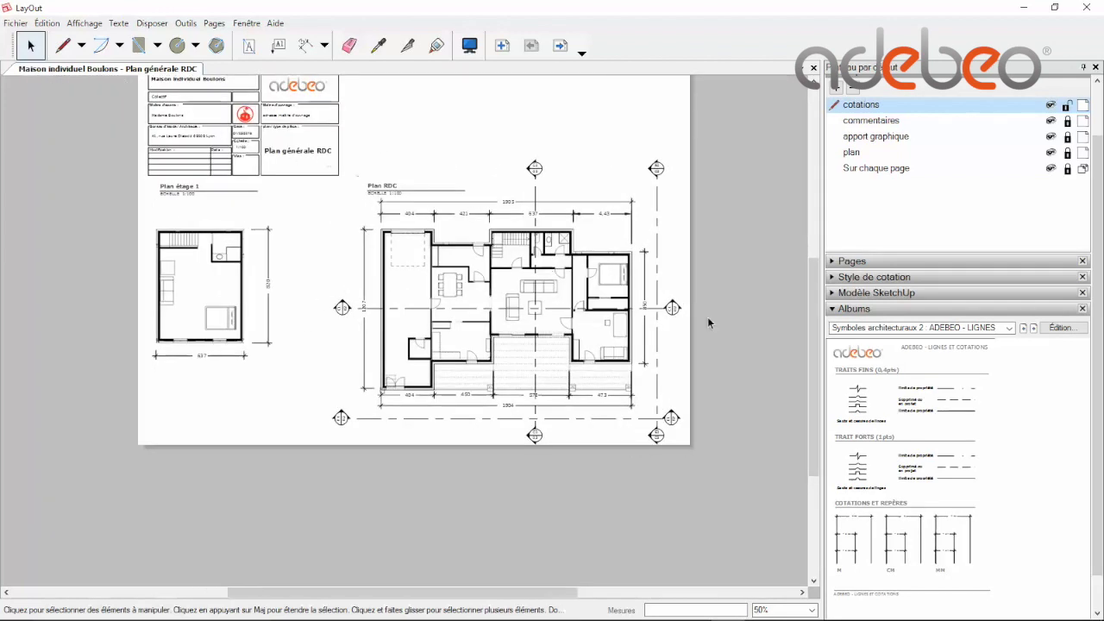
# Step: Switch to the ADEBEO - LISTES album and place the Séjour and Cuisine room labels
pyautogui.click(1034, 332)
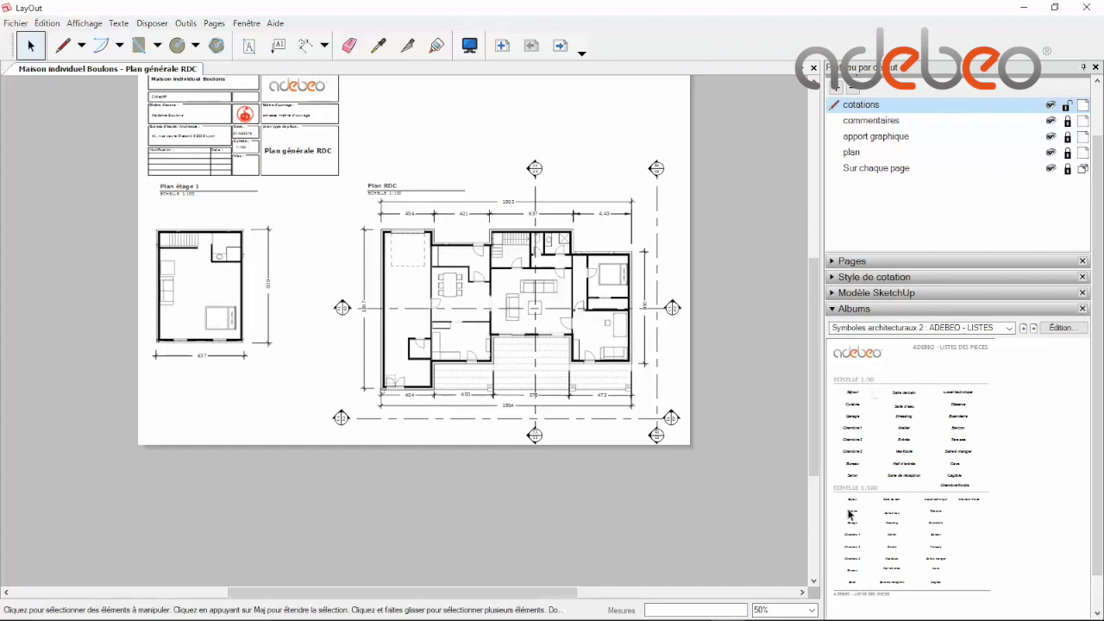
pyautogui.scroll(2, 687, 543)
pyautogui.scroll(-1, 756, 496)
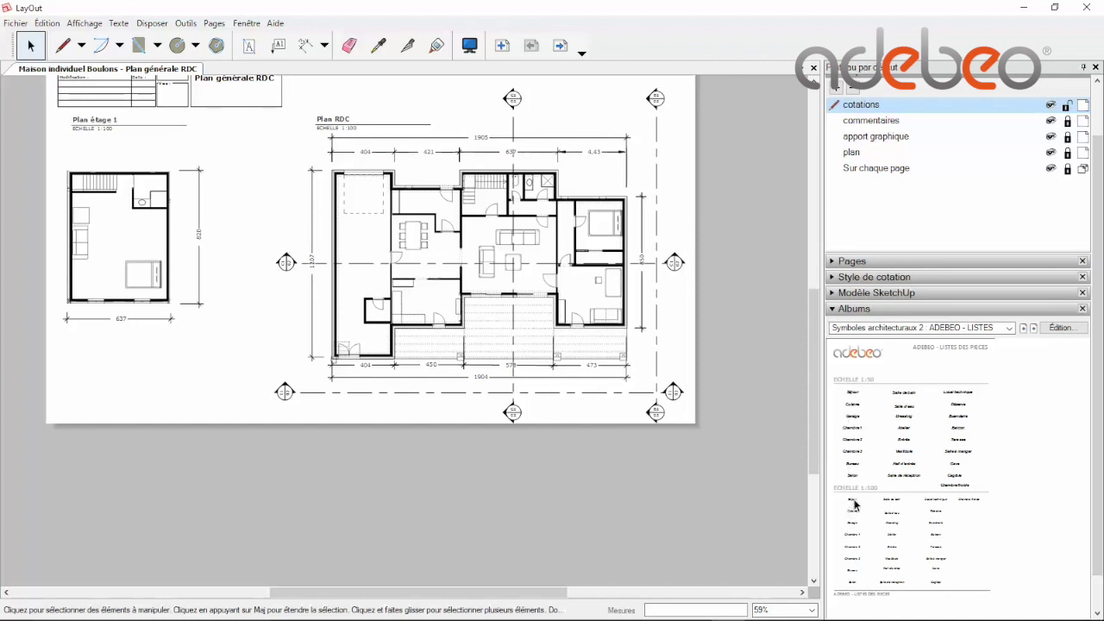
pyautogui.moveTo(855, 505); pyautogui.dragTo(539, 277)
pyautogui.scroll(5, 541, 276)
pyautogui.scroll(4, 543, 276)
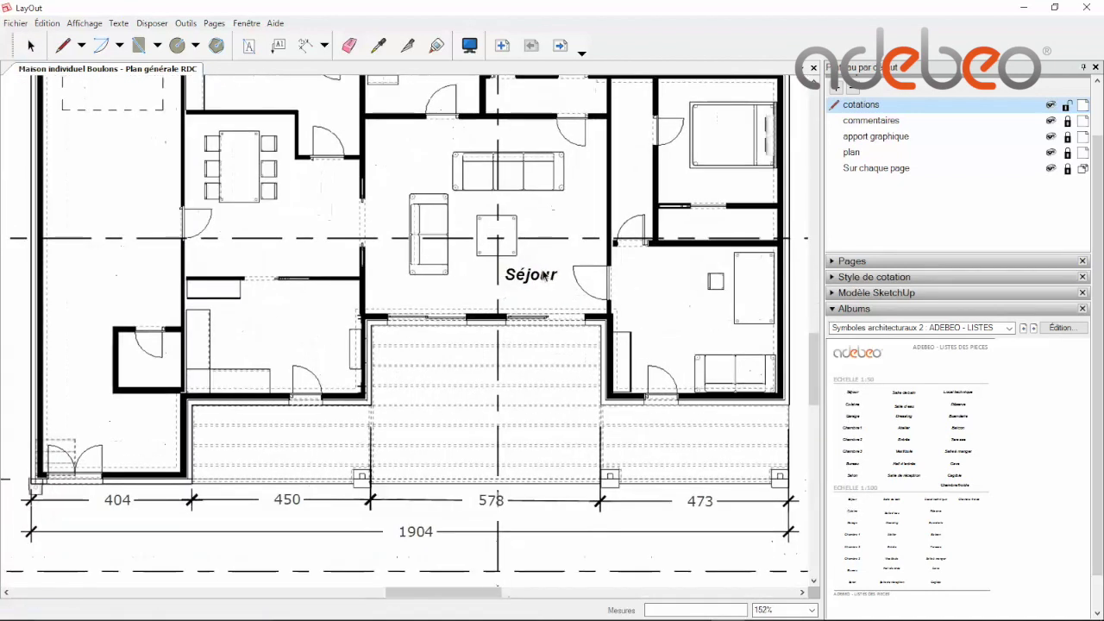
pyautogui.moveTo(852, 404); pyautogui.dragTo(301, 336)
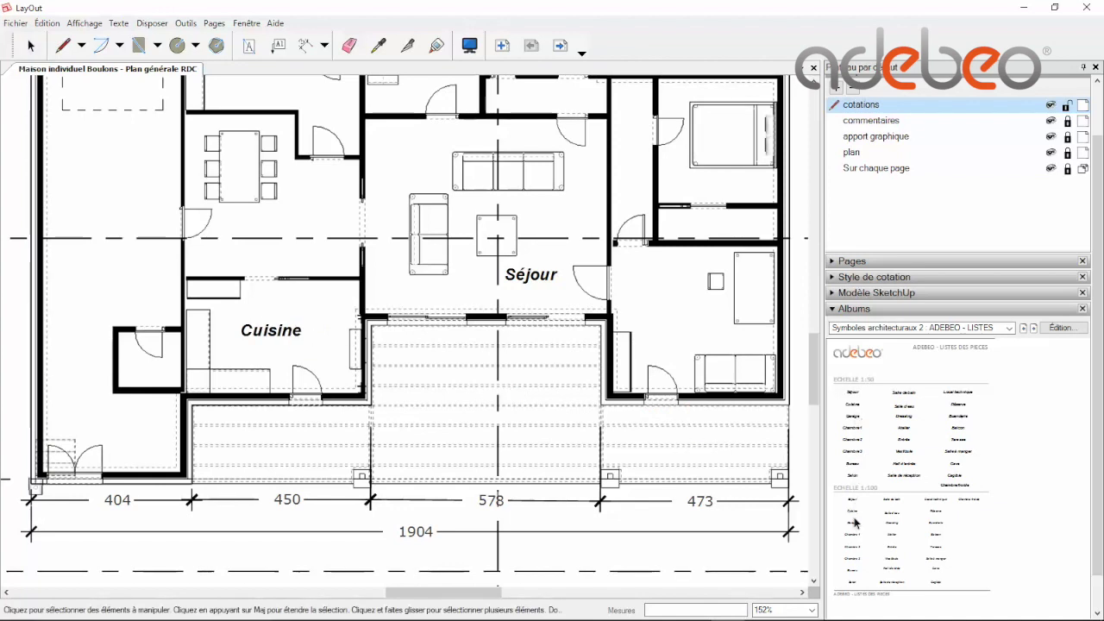
# Step: Add the Garage, Chambre 1, Salle de bain and another room label to the plans
pyautogui.moveTo(855, 521); pyautogui.dragTo(119, 155)
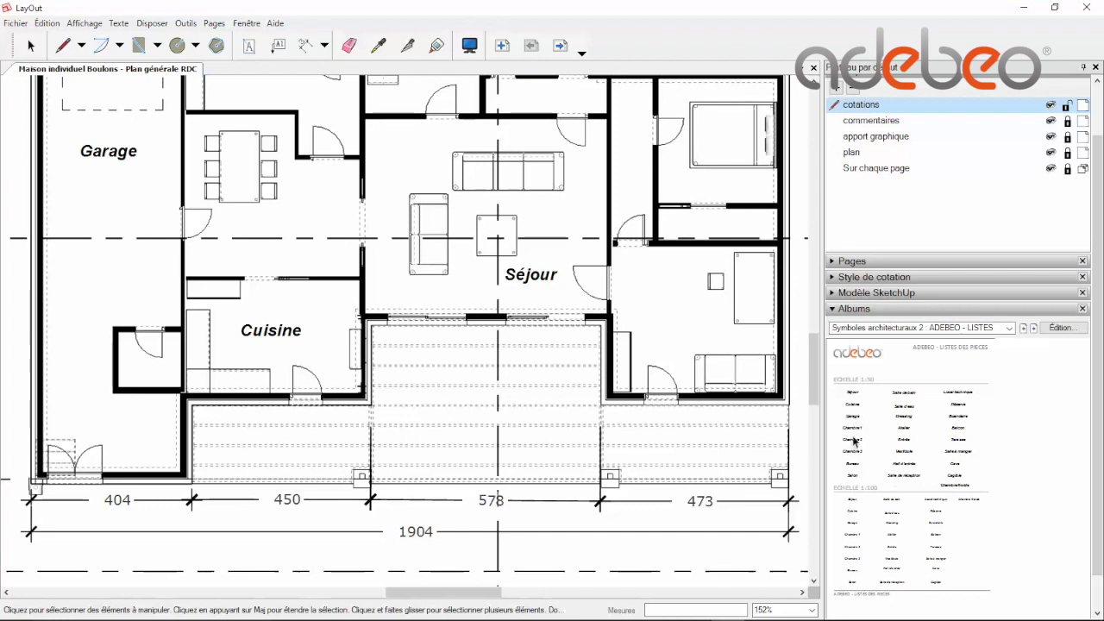
pyautogui.moveTo(852, 429); pyautogui.dragTo(880, 419)
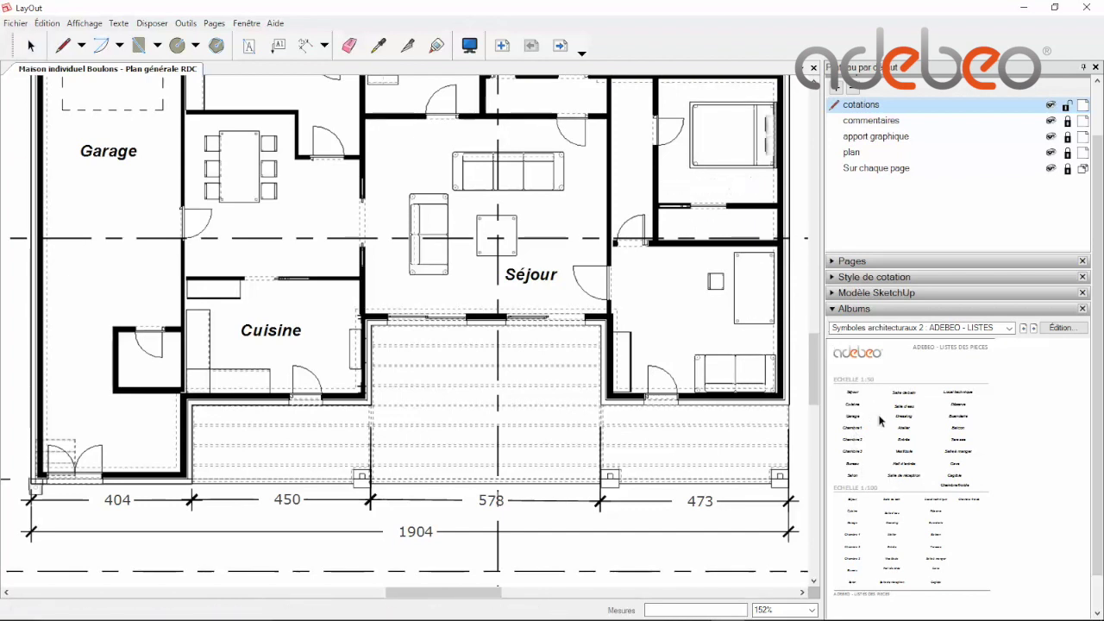
pyautogui.moveTo(861, 536); pyautogui.dragTo(728, 208)
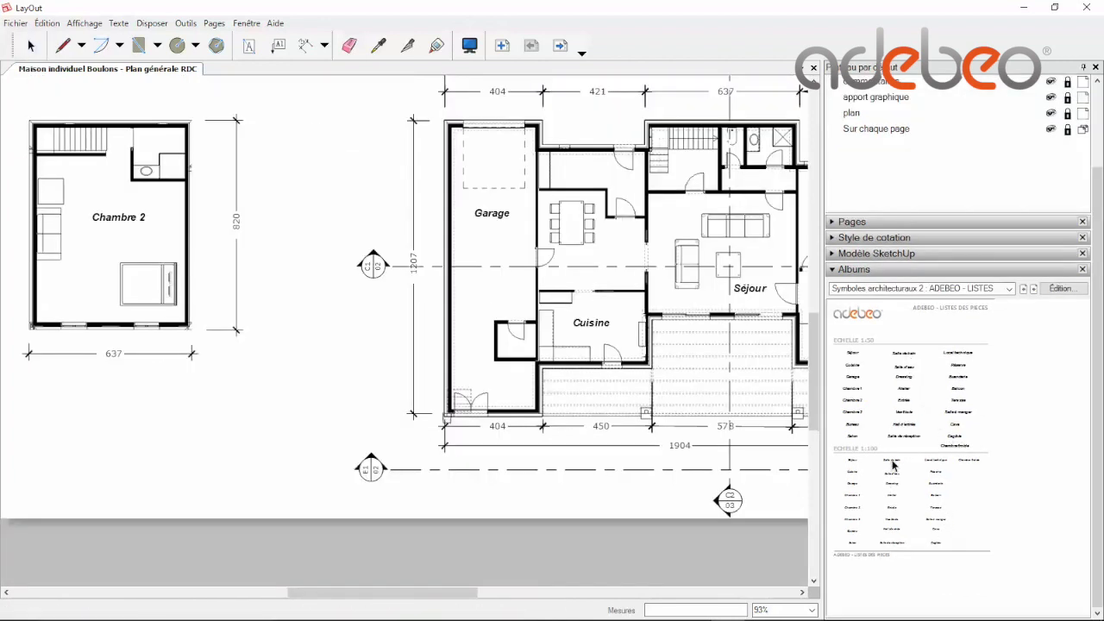
pyautogui.moveTo(893, 465); pyautogui.dragTo(718, 183)
pyautogui.scroll(-3, 608, 351)
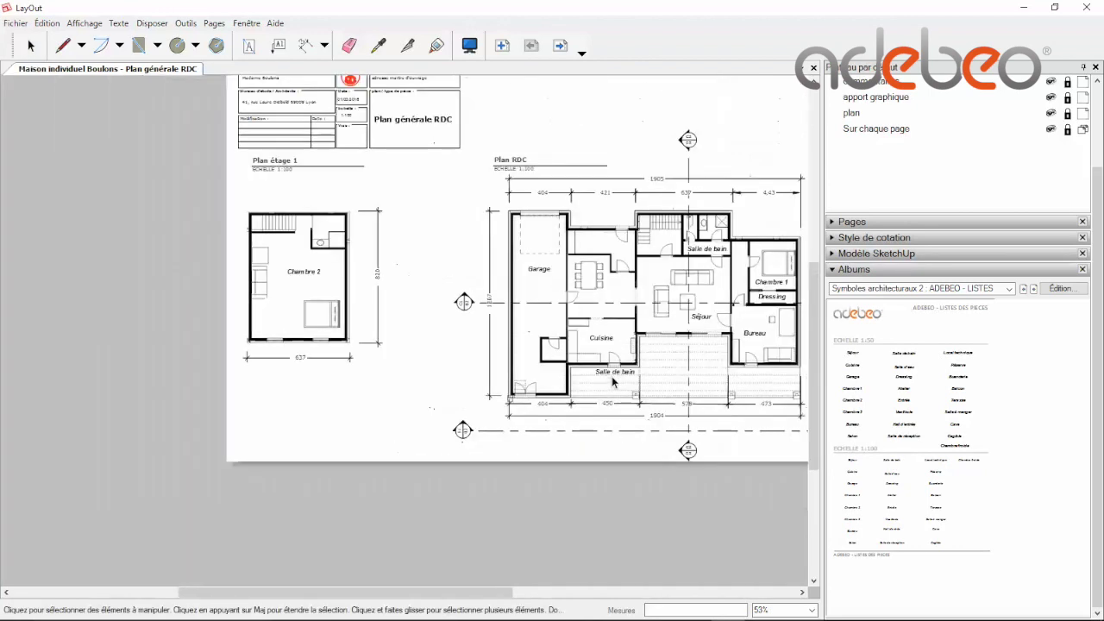
pyautogui.scroll(-1, 613, 382)
pyautogui.scroll(1, 800, 355)
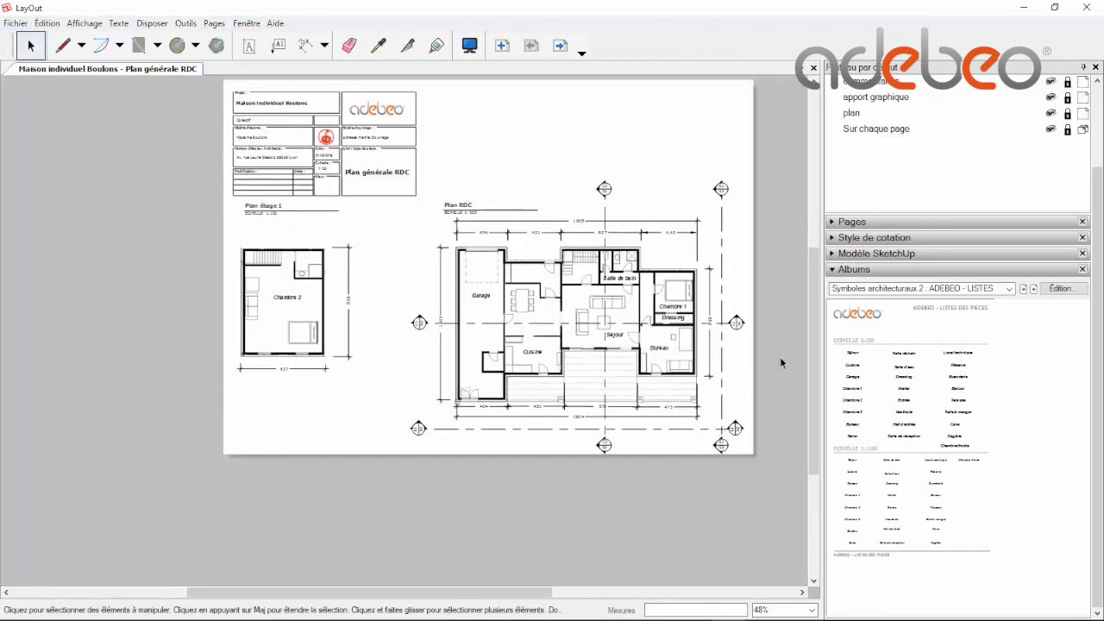
pyautogui.moveTo(780, 362); pyautogui.dragTo(721, 411, button='middle')
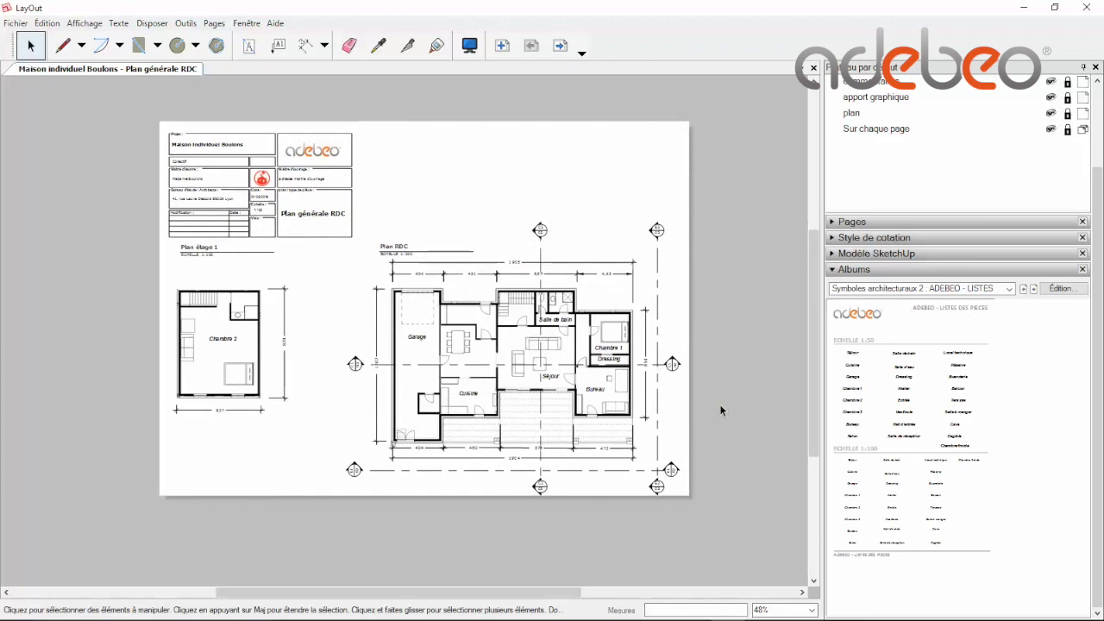
# Step: On the Elevation et coupe sud page, drop two drawing titles from ADEBEO - BULLES under the drawings
pyautogui.click(562, 48)
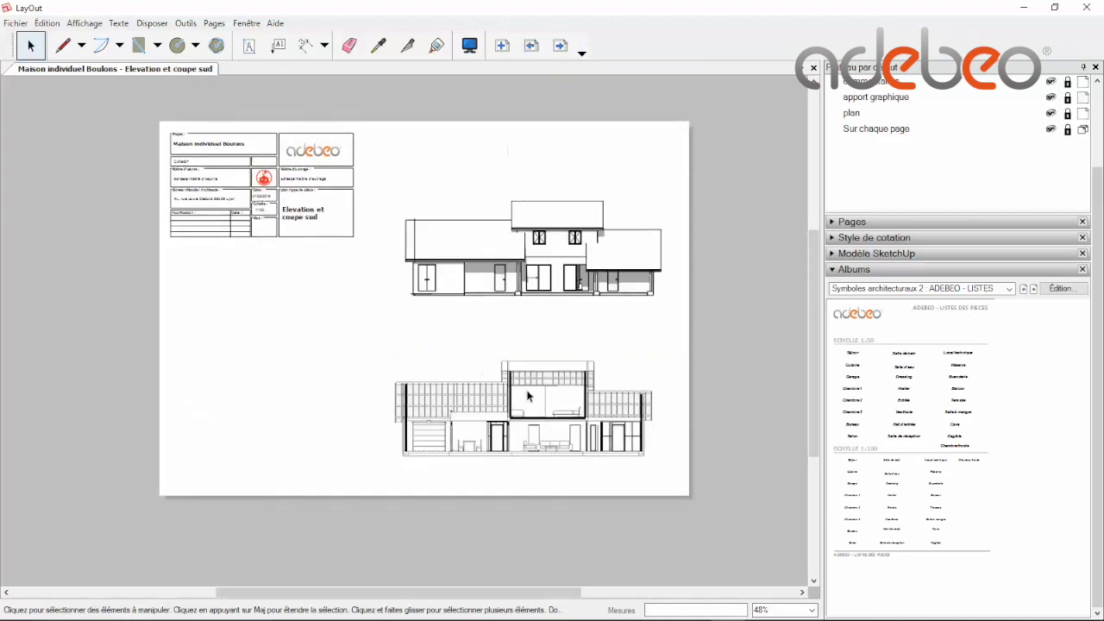
pyautogui.click(1033, 289)
pyautogui.click(1023, 290)
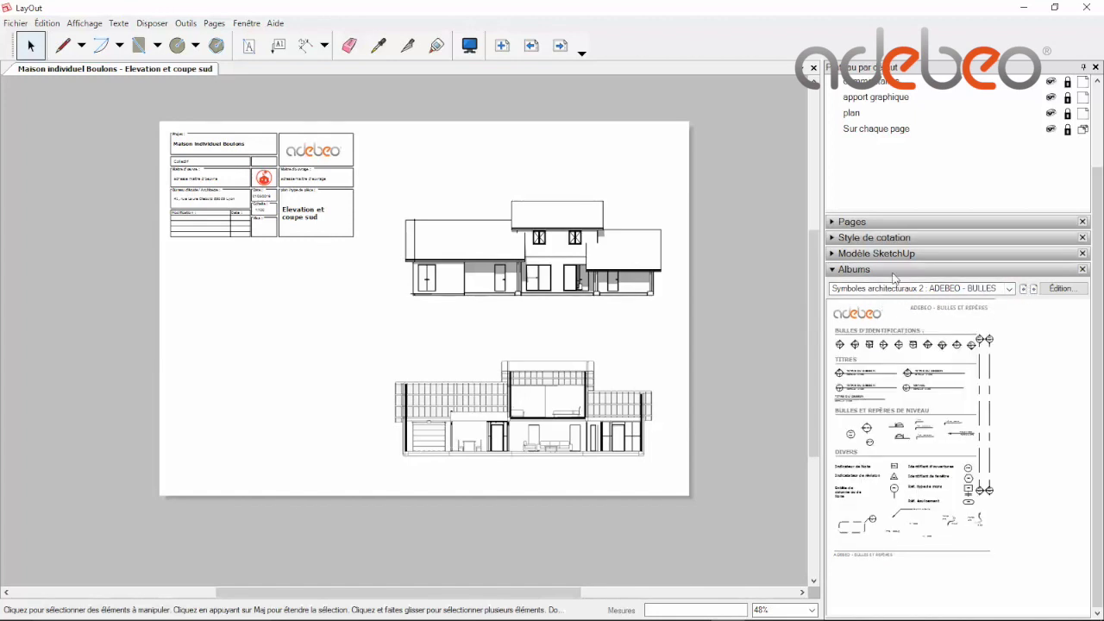
pyautogui.moveTo(924, 377); pyautogui.dragTo(431, 276)
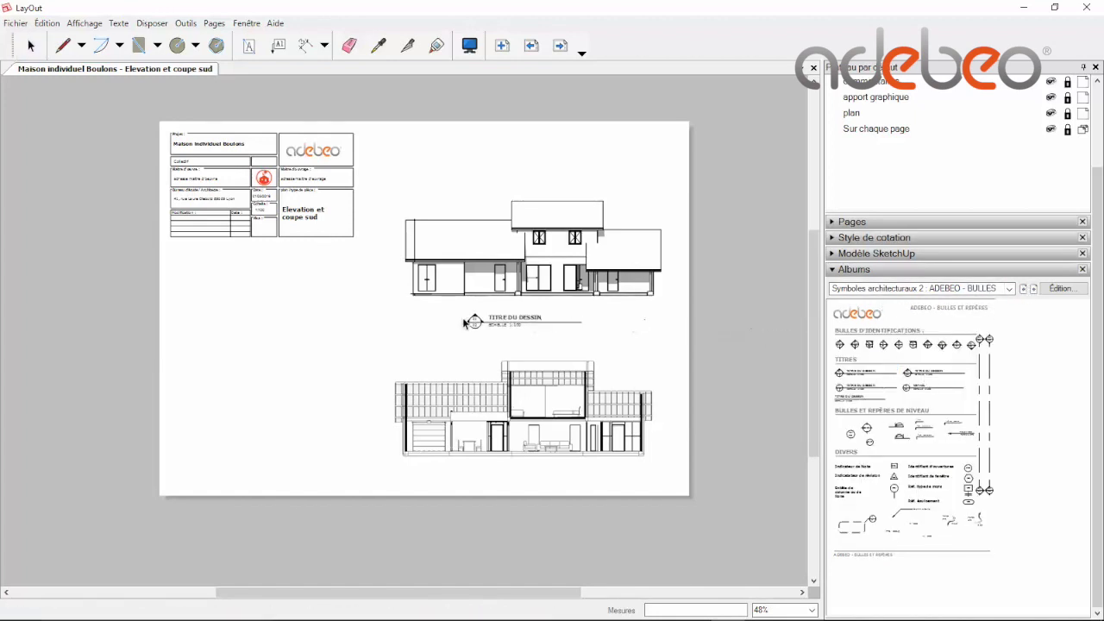
pyautogui.scroll(4, 431, 315)
pyautogui.moveTo(443, 319)
pyautogui.keyDown('ctrl'); pyautogui.mouseDown()
pyautogui.moveTo(425, 378)
pyautogui.moveTo(423, 493)
pyautogui.mouseUp(); pyautogui.keyUp('ctrl')
pyautogui.scroll(-2, 424, 378)
pyautogui.scroll(2, 424, 355)
pyautogui.scroll(2, 425, 355)
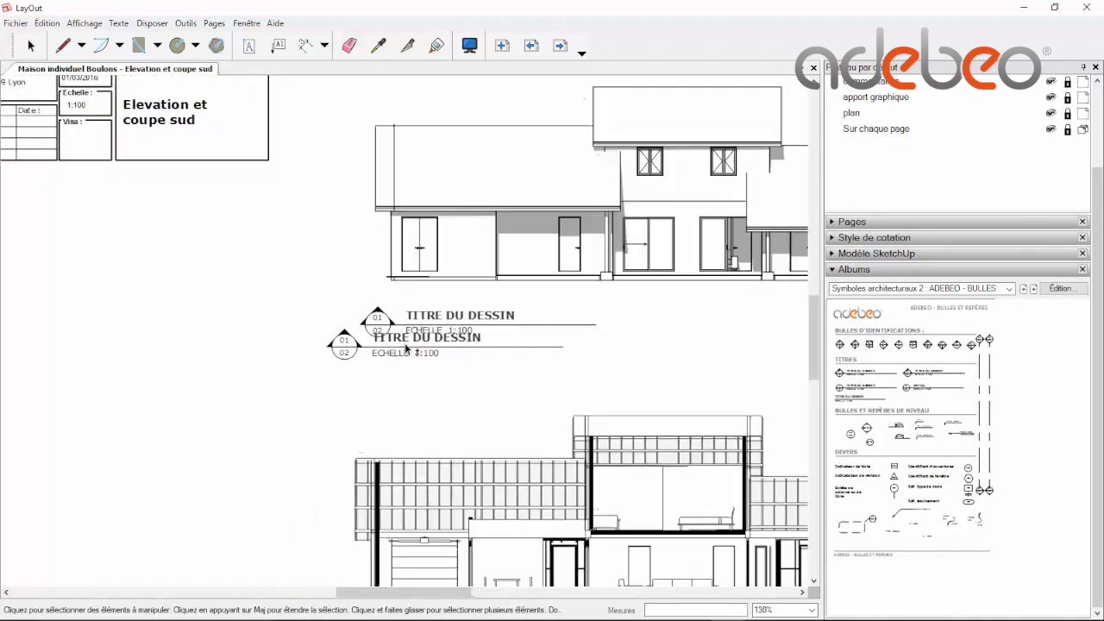
pyautogui.scroll(2, 424, 355)
# Step: Set the elevation title's bubble to E1/01 and its text to 'Elévation Sud'
pyautogui.click(368, 309)
pyautogui.doubleClick(368, 309)
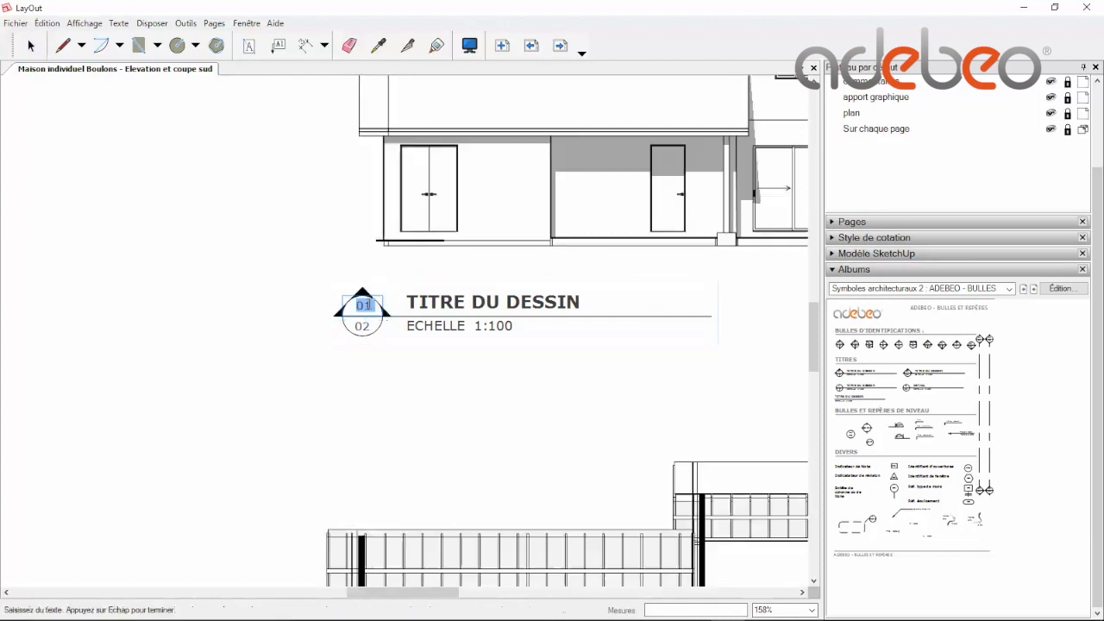
pyautogui.write('E')
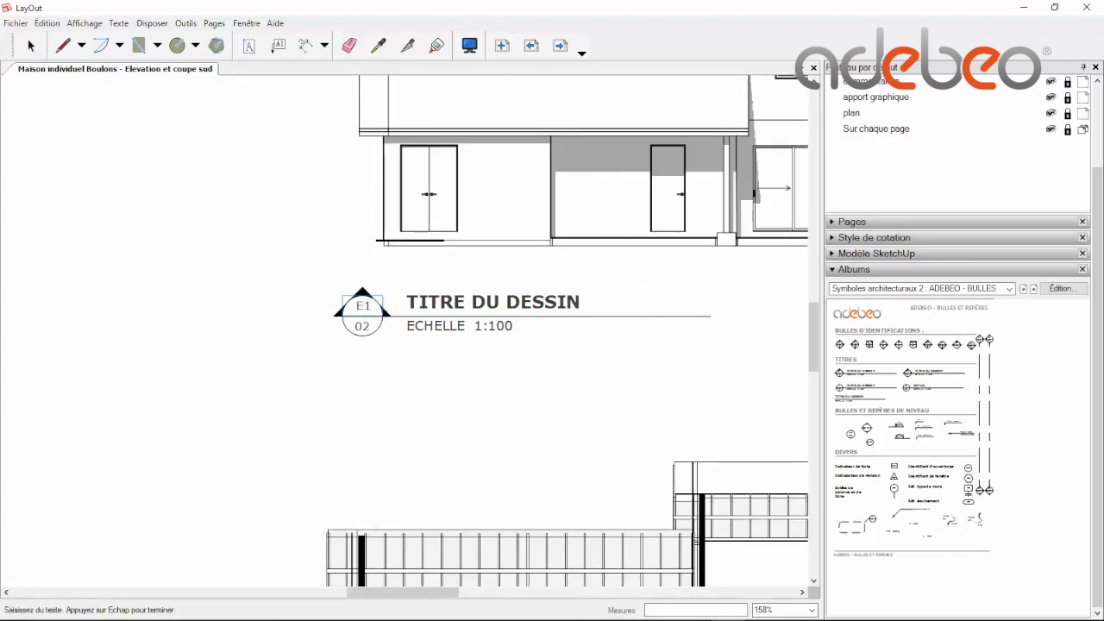
pyautogui.doubleClick(363, 326)
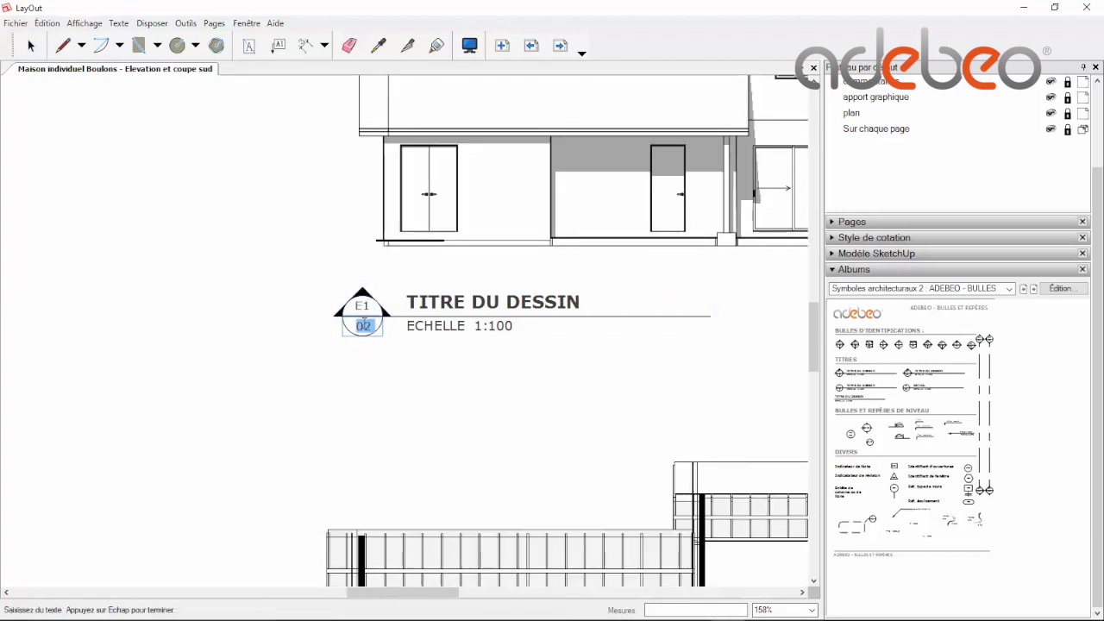
pyautogui.write('01')
pyautogui.doubleClick(485, 306)
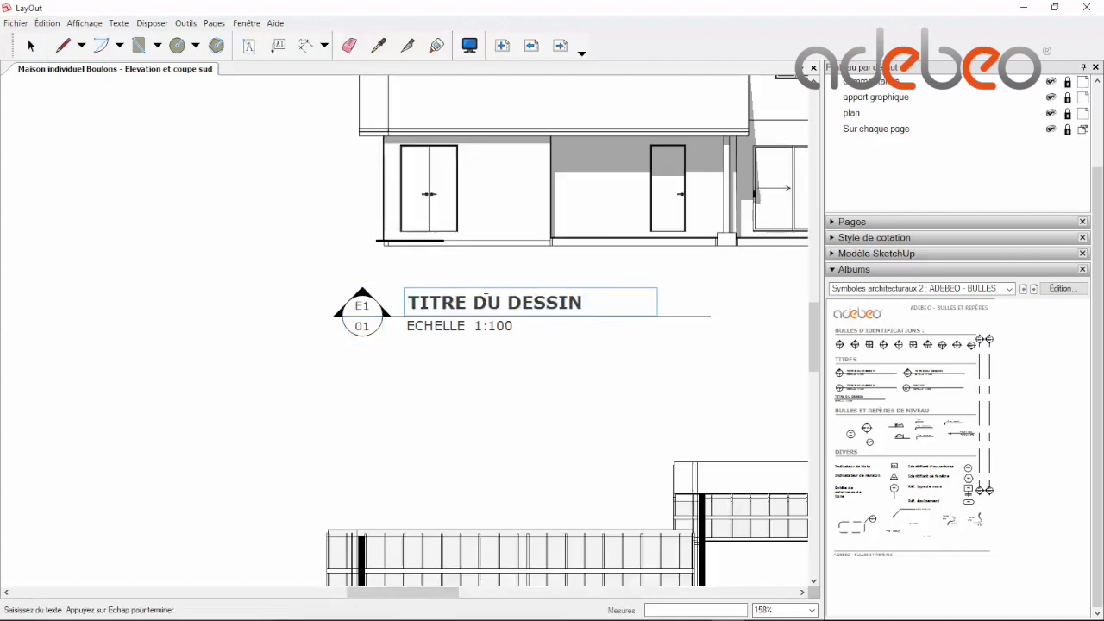
pyautogui.tripleClick(486, 305)
pyautogui.write('El')
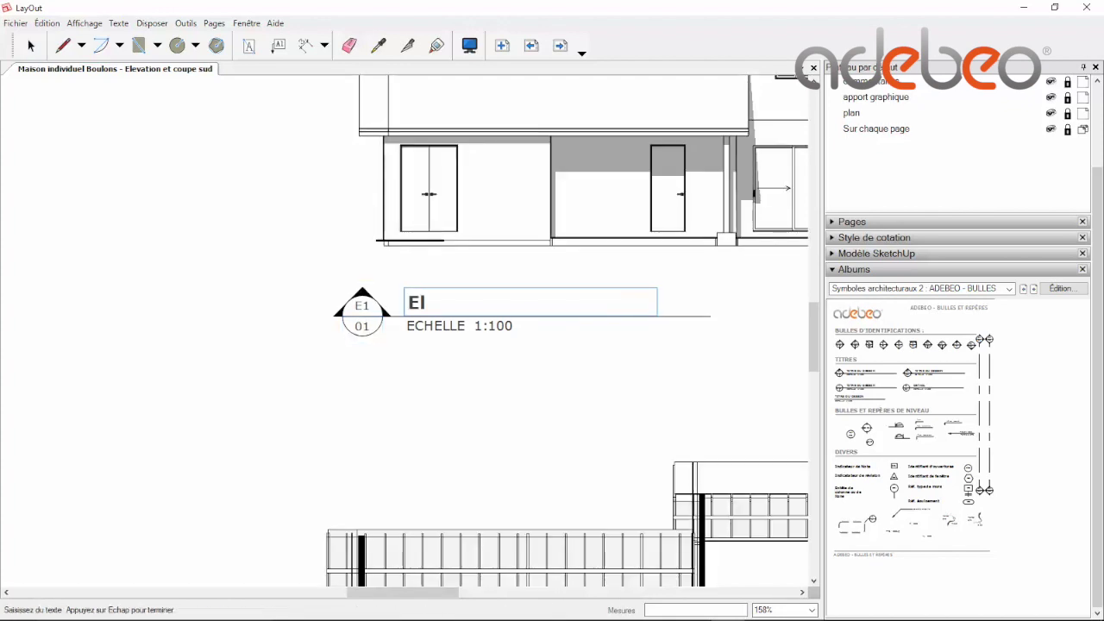
pyautogui.write('évation Sud')
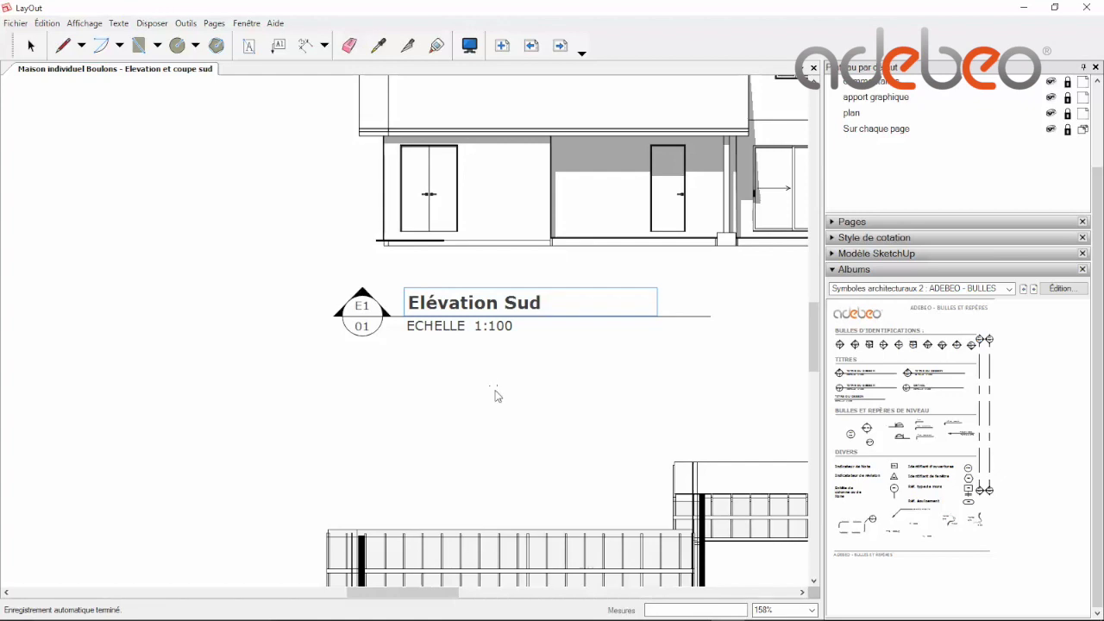
pyautogui.press('Escape')
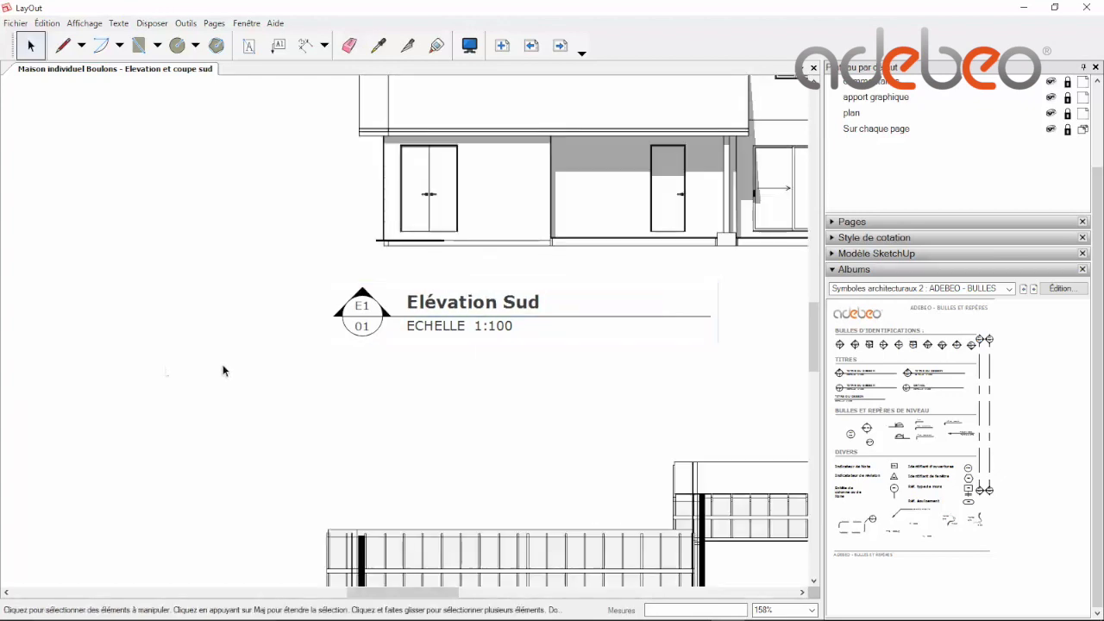
pyautogui.scroll(-3, 338, 403)
pyautogui.scroll(-2, 414, 368)
pyautogui.moveTo(415, 368); pyautogui.dragTo(393, 259, button='middle')
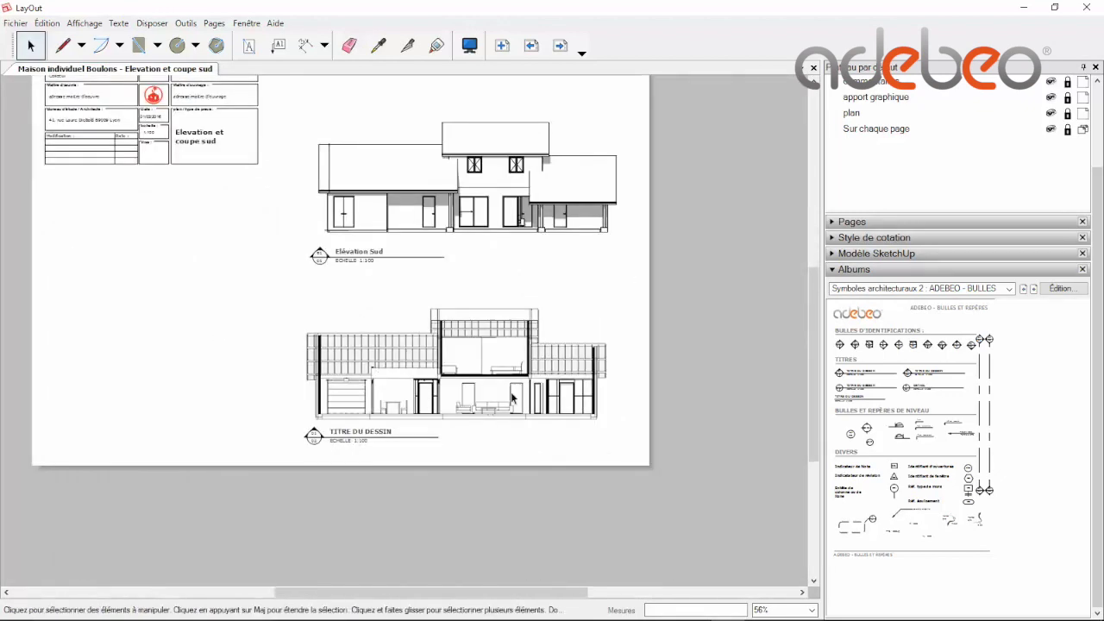
# Step: Switch to the electrical symbols album and place a switch, a socket and another trial symbol
pyautogui.scroll(1, 530, 250)
pyautogui.scroll(-2, 501, 280)
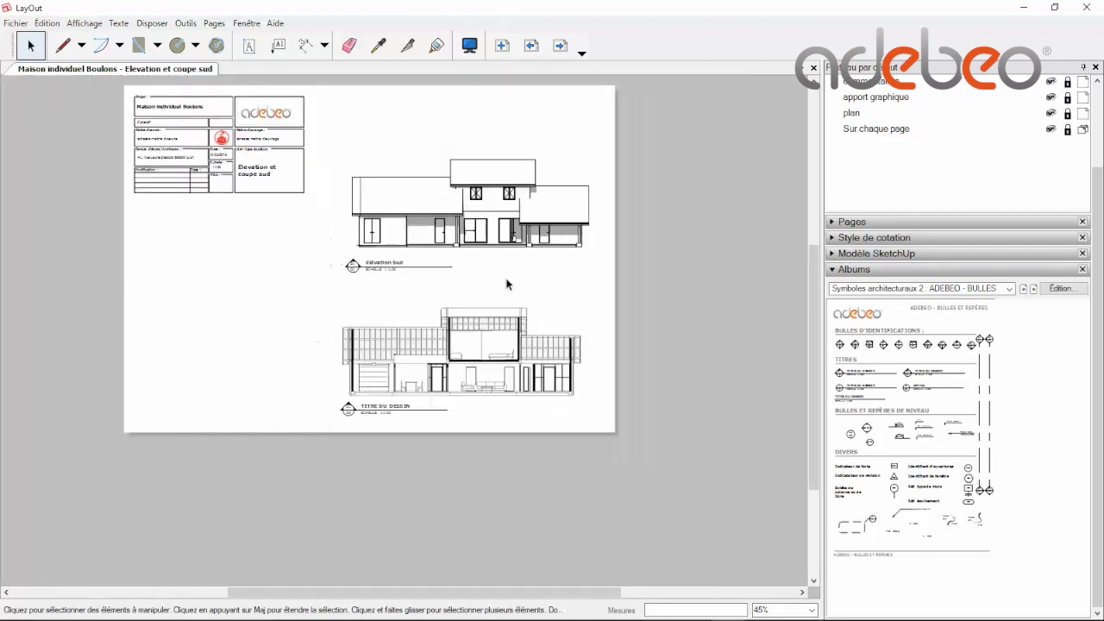
pyautogui.click(1033, 291)
pyautogui.click(1033, 290)
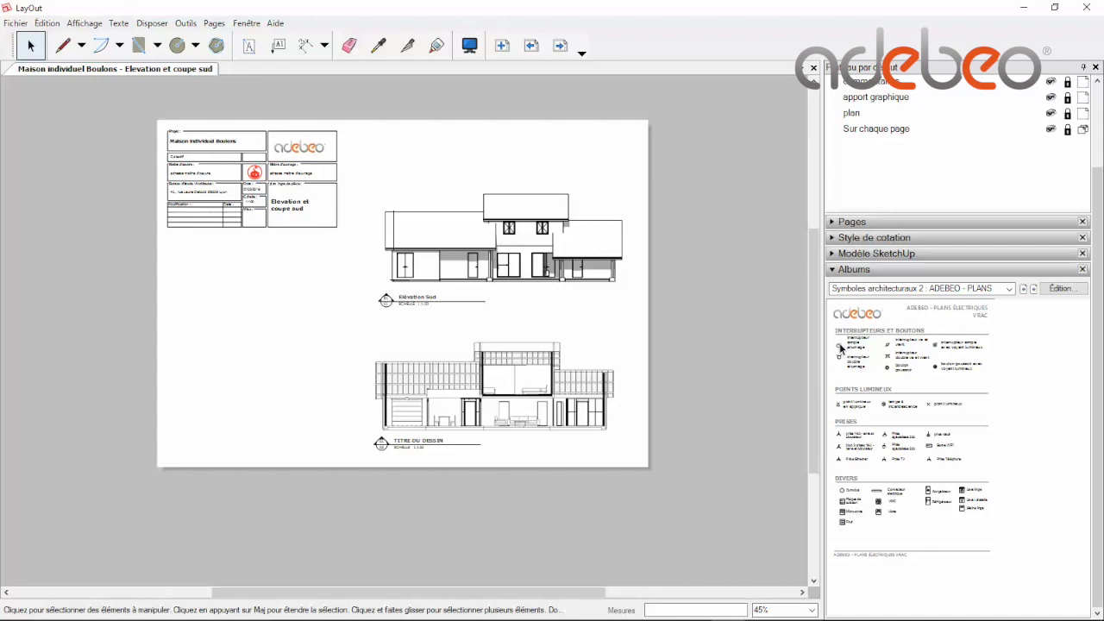
pyautogui.moveTo(840, 348); pyautogui.dragTo(285, 300)
pyautogui.scroll(3, 242, 296)
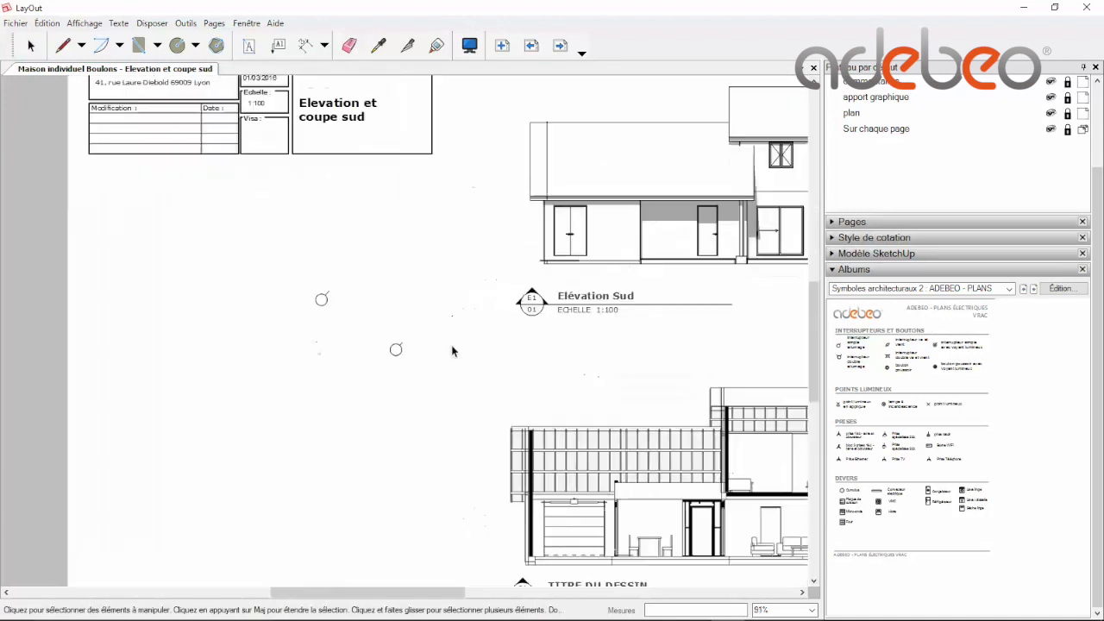
pyautogui.scroll(1, 709, 426)
pyautogui.moveTo(836, 463); pyautogui.dragTo(328, 372)
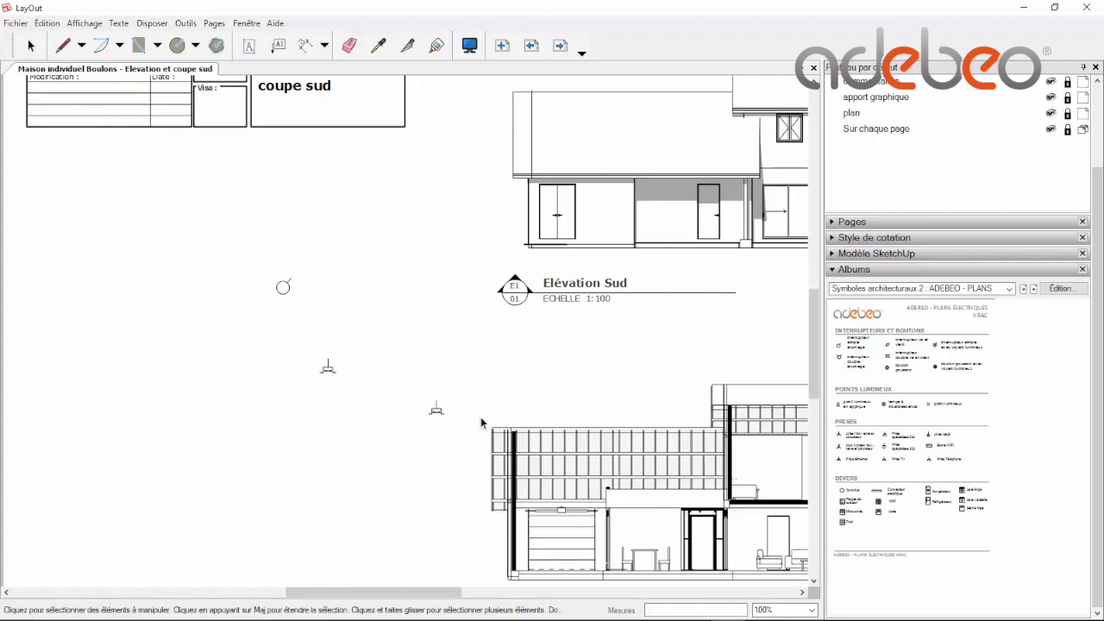
pyautogui.moveTo(848, 508); pyautogui.dragTo(389, 302)
# Step: Erase the three trial electrical symbols from the sheet
pyautogui.click(349, 45)
pyautogui.click(388, 302)
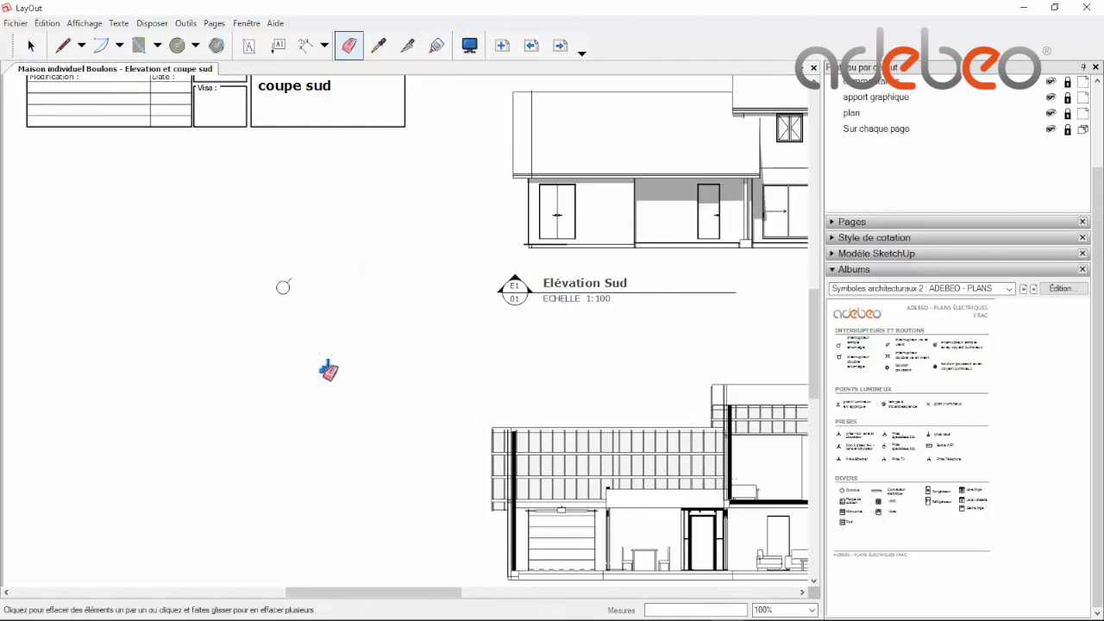
pyautogui.click(328, 368)
pyautogui.click(282, 288)
# Step: Try the vertical and horizontal electrical legends, undo both, and show the ACHUR hatch album
pyautogui.click(1033, 289)
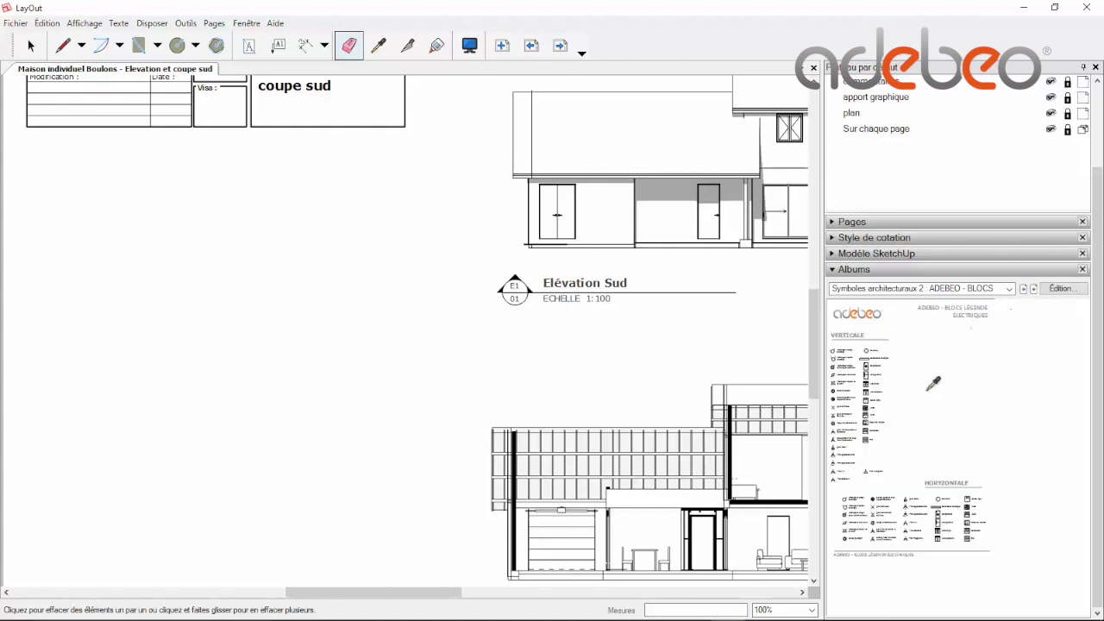
pyautogui.scroll(-3, 572, 382)
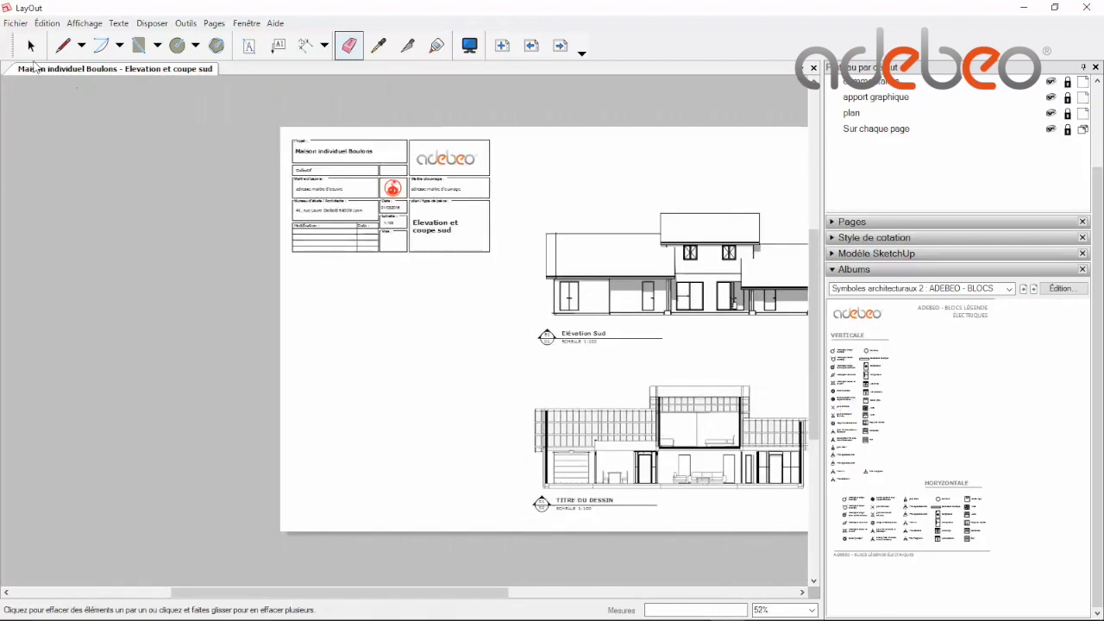
pyautogui.press('space')
pyautogui.moveTo(871, 366); pyautogui.dragTo(367, 397)
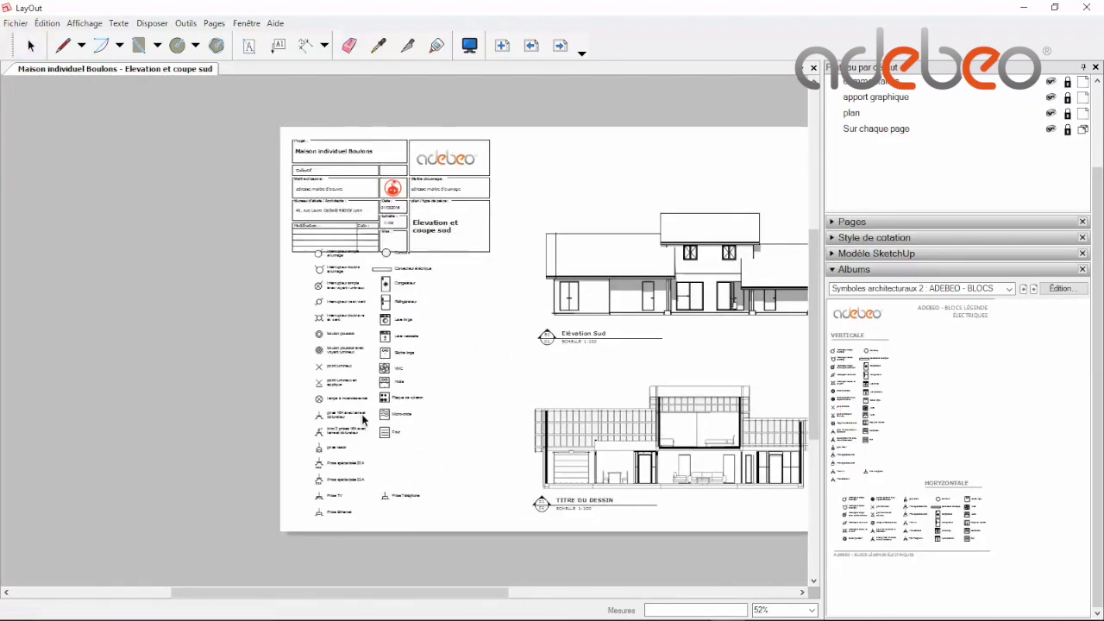
pyautogui.hotkey('ctrl', 'z')
pyautogui.moveTo(914, 517)
pyautogui.mouseDown()
pyautogui.moveTo(362, 402)
pyautogui.moveTo(428, 379)
pyautogui.mouseUp()
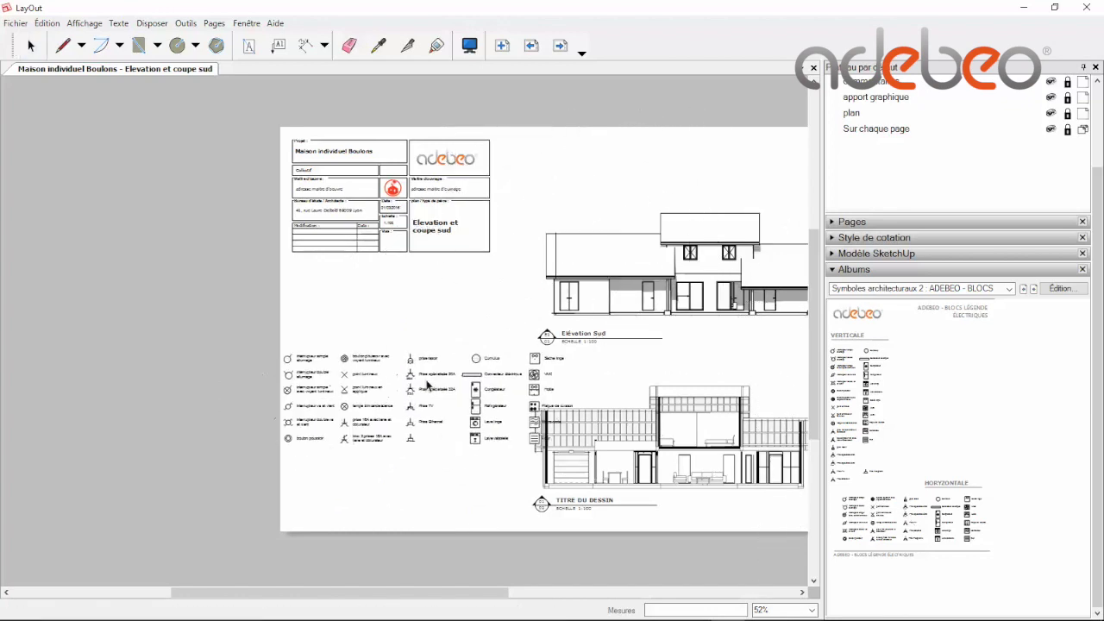
pyautogui.press('Escape')
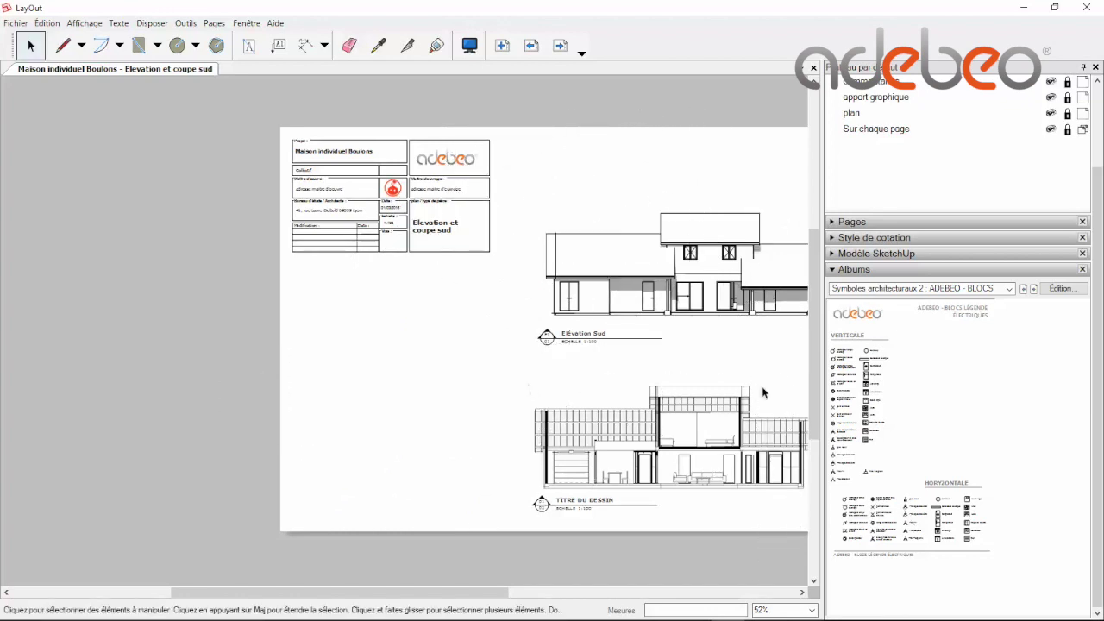
pyautogui.click(1033, 289)
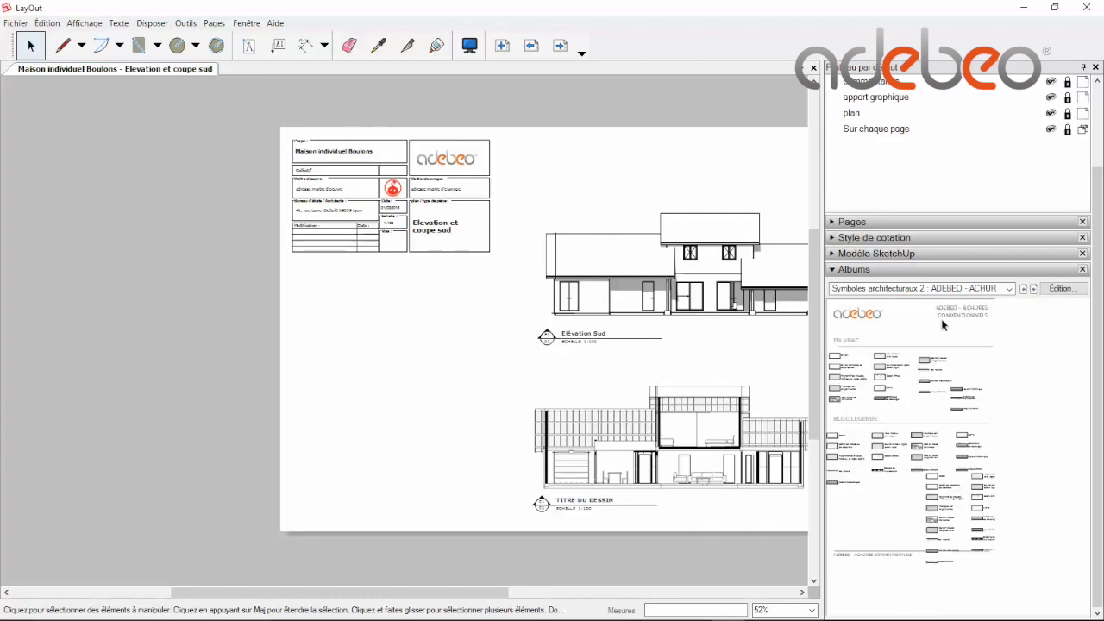
# Step: Place the conventional hatch legend block from the ACHUR album below the title block
pyautogui.scroll(2, 942, 477)
pyautogui.scroll(-2, 945, 473)
pyautogui.moveTo(879, 443)
pyautogui.mouseDown()
pyautogui.moveTo(927, 505)
pyautogui.moveTo(315, 342)
pyautogui.mouseUp()
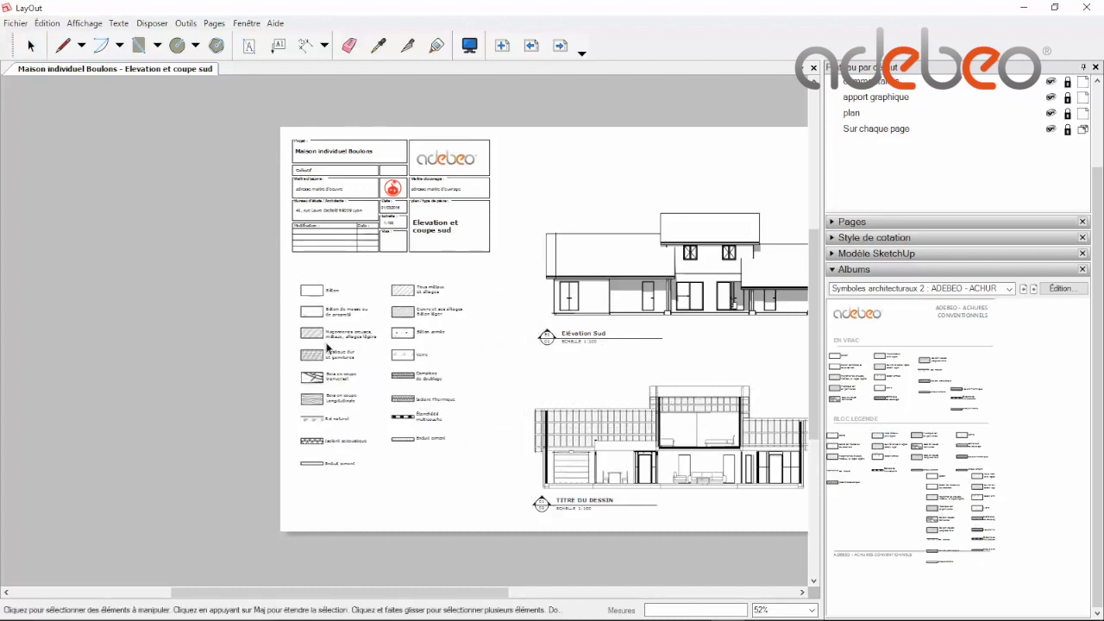
pyautogui.click(30, 45)
pyautogui.scroll(1, 349, 473)
pyautogui.scroll(1, 364, 503)
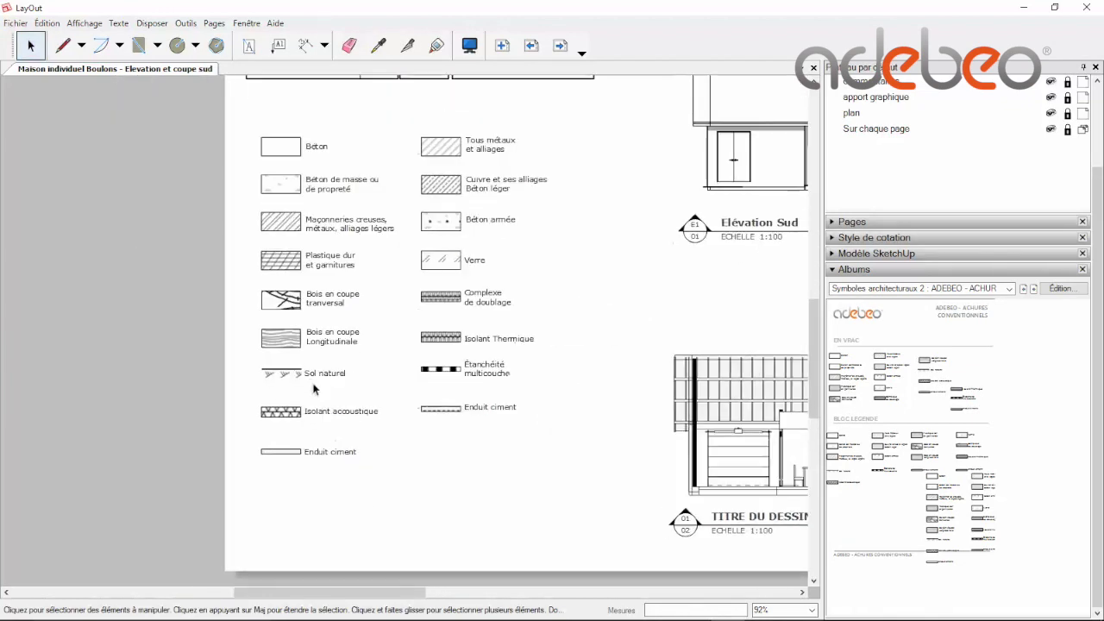
pyautogui.click(309, 372)
pyautogui.click(506, 520)
# Step: Select the small Sol naturel hatch under the door and stretch it along the south elevation
pyautogui.scroll(-2, 672, 356)
pyautogui.scroll(2, 707, 259)
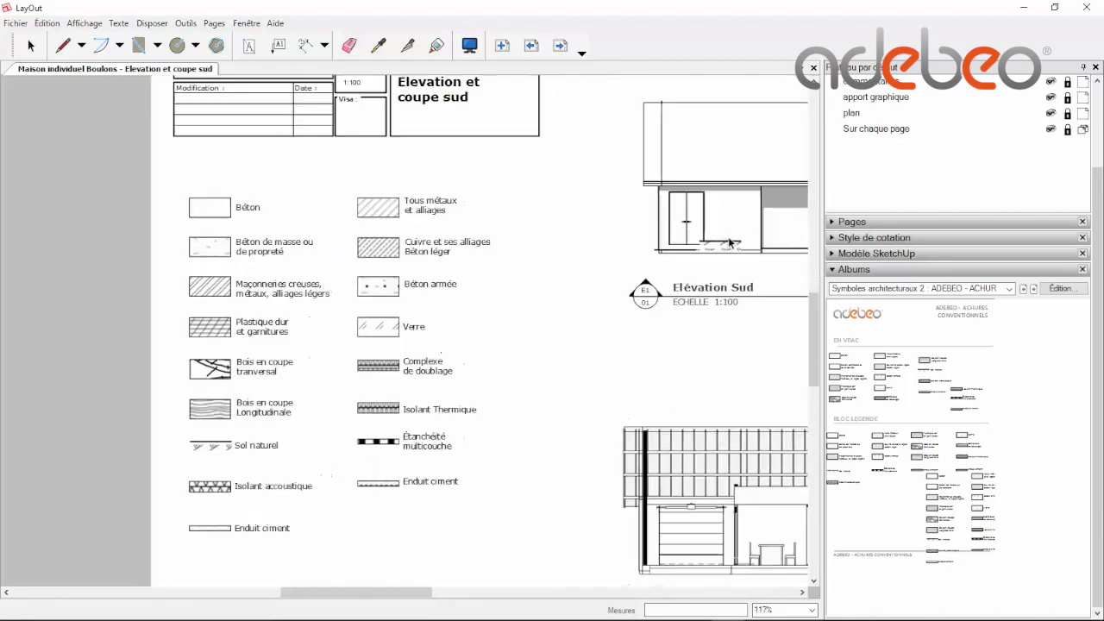
pyautogui.scroll(2, 698, 247)
pyautogui.scroll(1, 698, 247)
pyautogui.scroll(2, 664, 263)
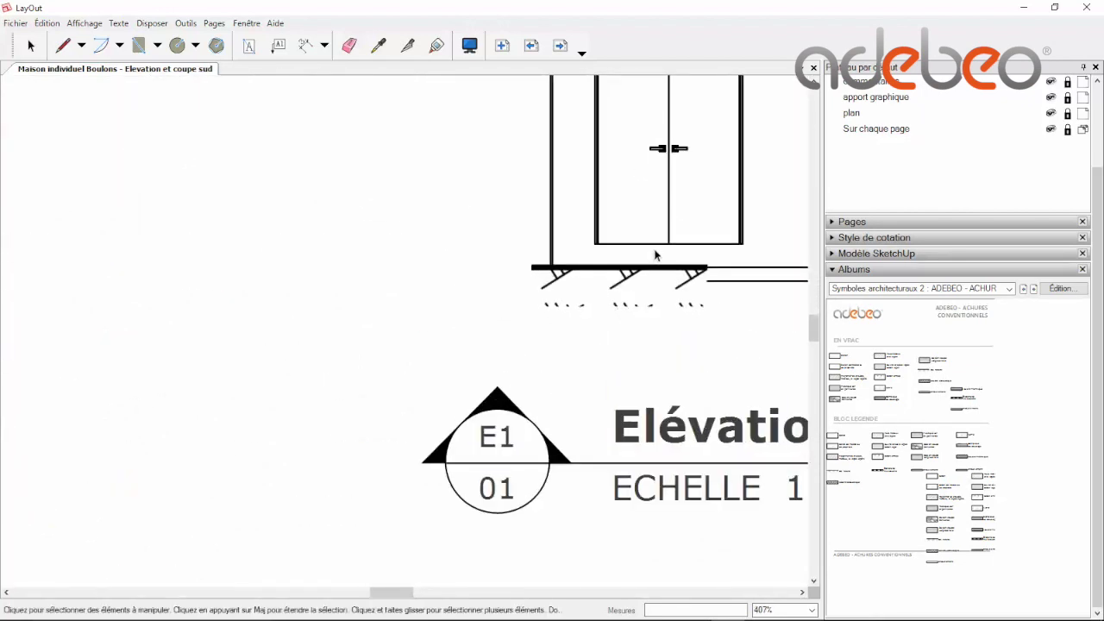
pyautogui.scroll(-2, 613, 284)
pyautogui.scroll(-1, 614, 287)
pyautogui.click(604, 281)
pyautogui.scroll(-1, 449, 297)
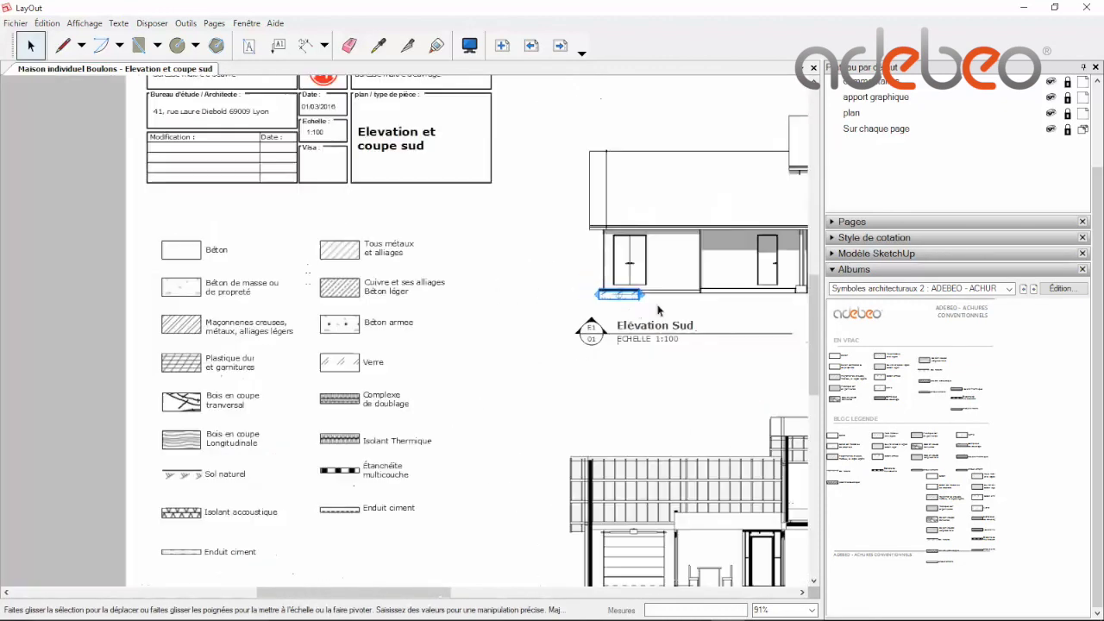
pyautogui.scroll(-1, 408, 313)
pyautogui.scroll(1, 379, 316)
pyautogui.scroll(1, 319, 318)
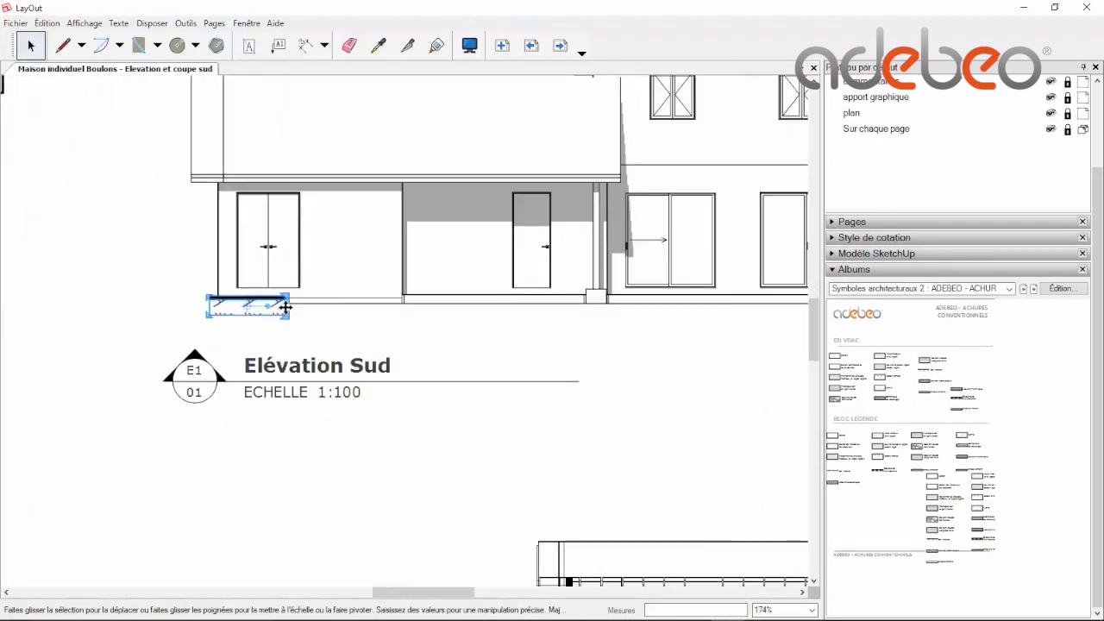
pyautogui.scroll(1, 284, 307)
pyautogui.scroll(1, 288, 310)
pyautogui.moveTo(284, 299)
pyautogui.mouseDown()
pyautogui.moveTo(493, 300)
pyautogui.moveTo(689, 321)
pyautogui.mouseUp()
pyautogui.scroll(-2, 537, 327)
pyautogui.scroll(-1, 204, 411)
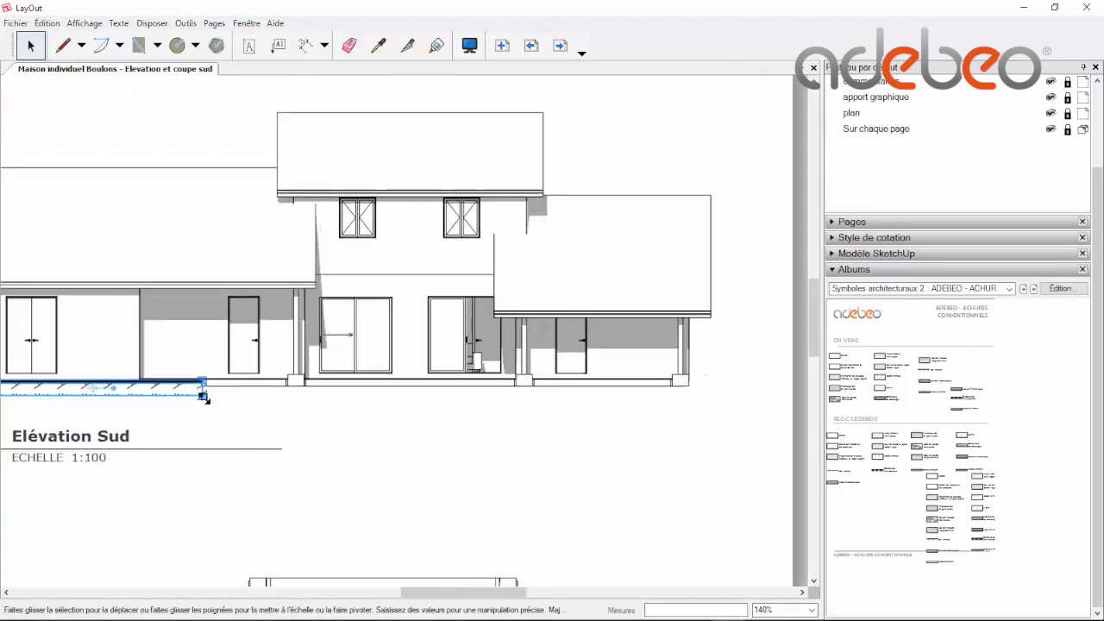
pyautogui.scroll(1, 204, 397)
pyautogui.scroll(1, 201, 388)
pyautogui.moveTo(201, 390); pyautogui.dragTo(770, 420)
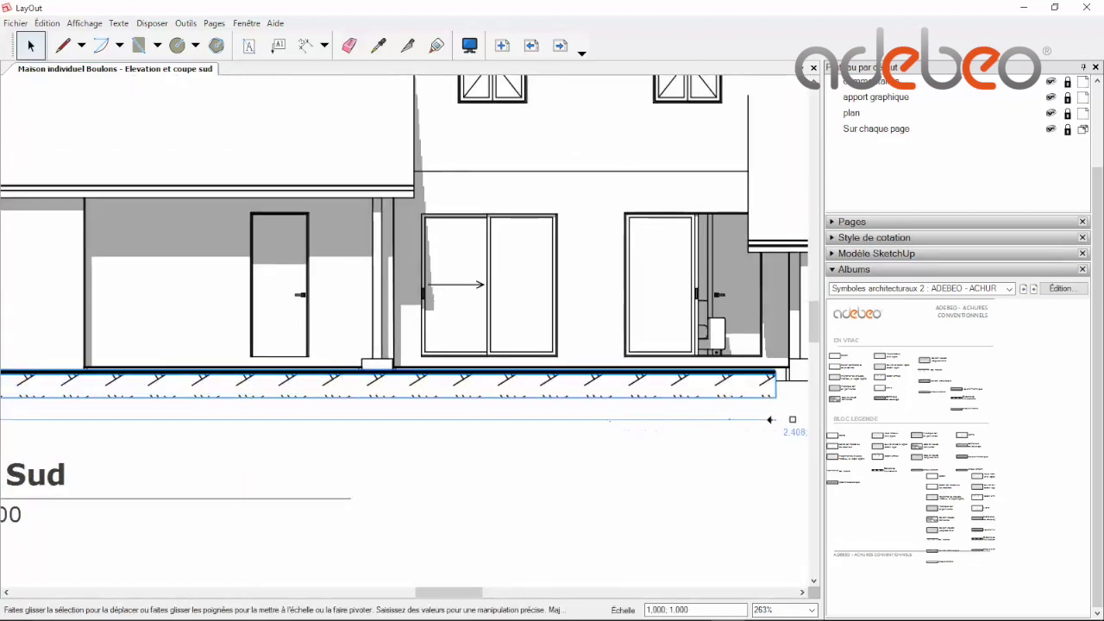
pyautogui.moveTo(725, 423); pyautogui.dragTo(312, 411, button='middle')
pyautogui.moveTo(365, 382); pyautogui.dragTo(758, 386)
# Step: Extend the ground hatch left past the house, adjust its depth, and copy it under the section
pyautogui.scroll(-3, 757, 386)
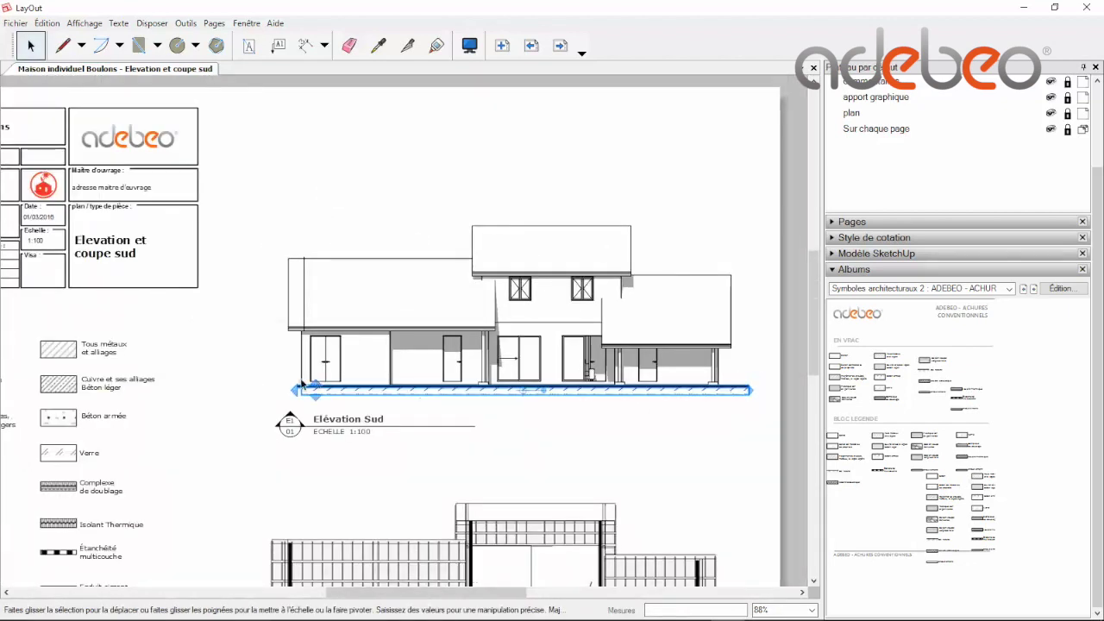
pyautogui.scroll(3, 302, 385)
pyautogui.scroll(1, 301, 395)
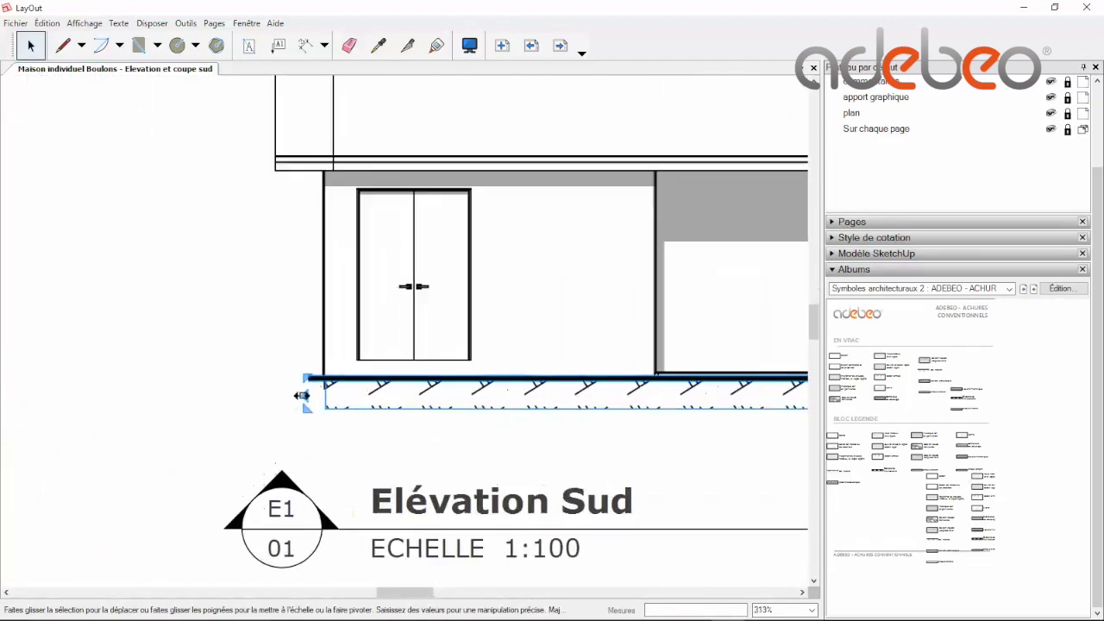
pyautogui.moveTo(302, 395); pyautogui.dragTo(147, 394)
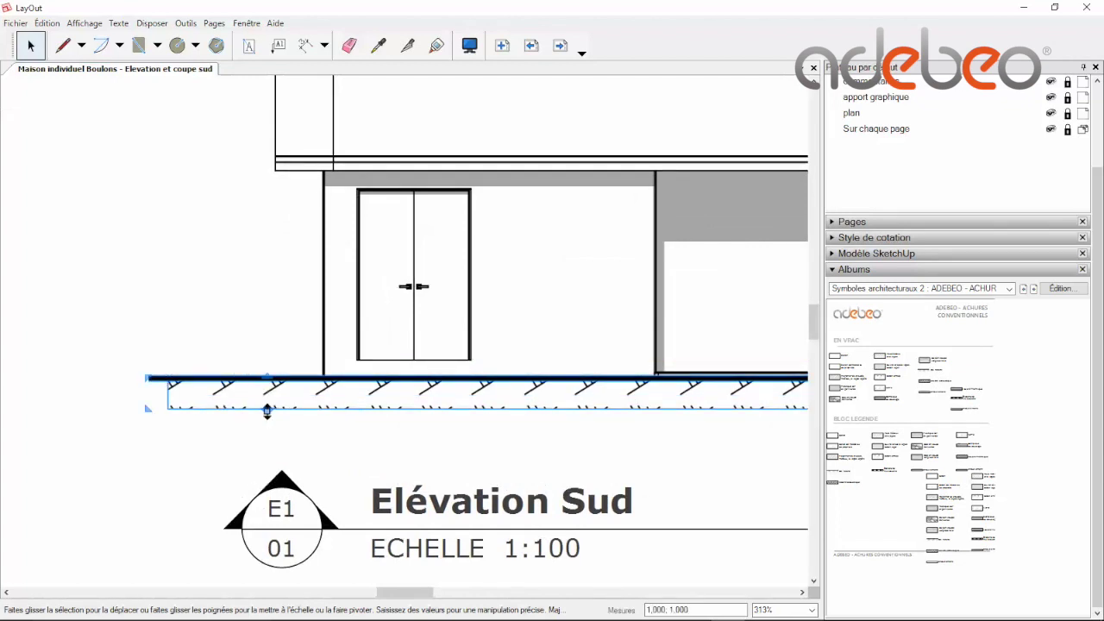
pyautogui.moveTo(267, 410); pyautogui.dragTo(274, 395)
pyautogui.scroll(-3, 228, 443)
pyautogui.scroll(-1, 258, 470)
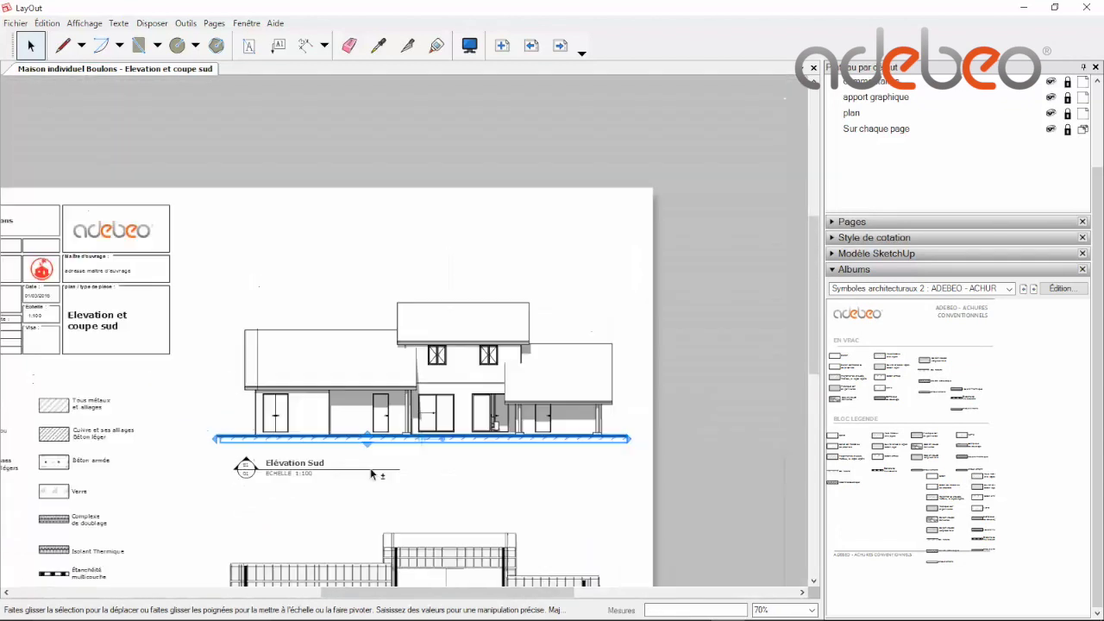
pyautogui.moveTo(373, 473); pyautogui.dragTo(390, 286, button='middle')
pyautogui.moveTo(345, 270); pyautogui.dragTo(361, 507)
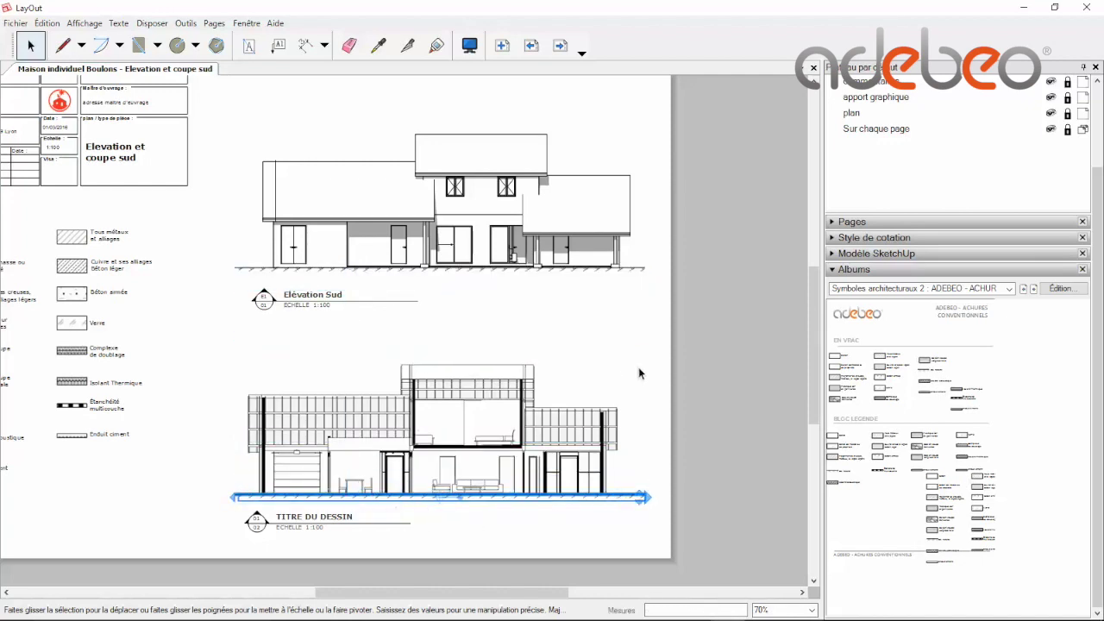
pyautogui.scroll(-3, 638, 367)
pyautogui.scroll(3, 265, 425)
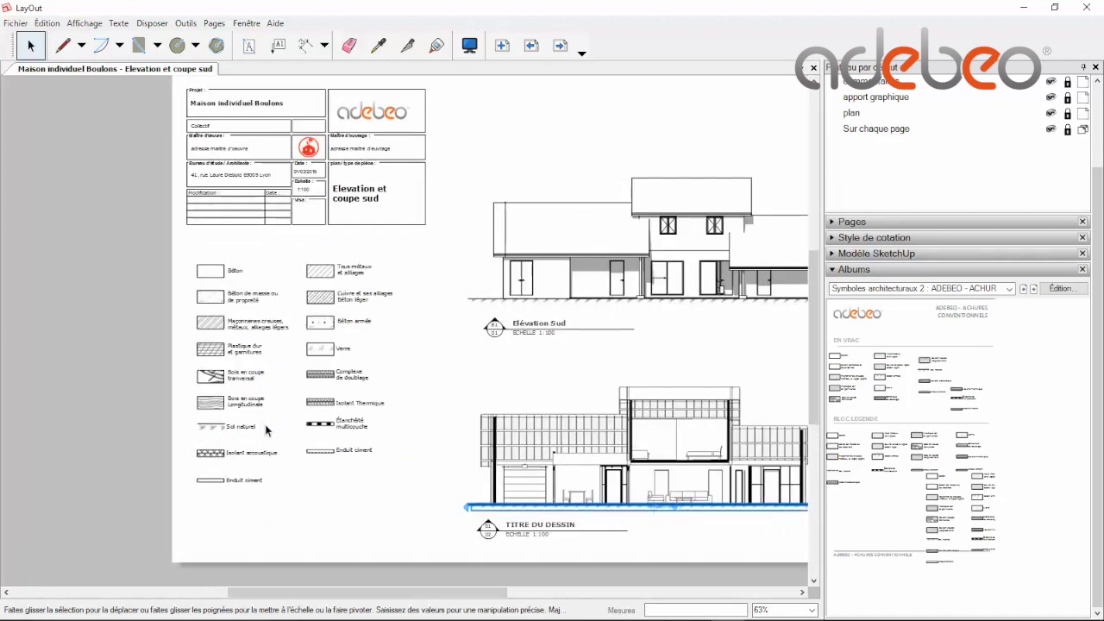
pyautogui.click(138, 45)
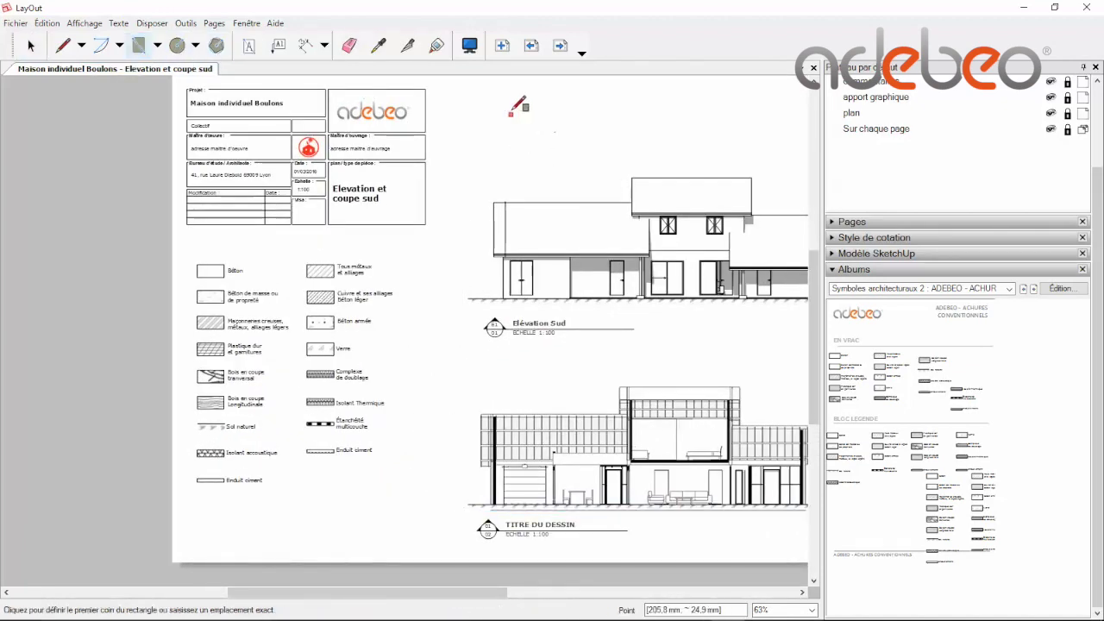
pyautogui.moveTo(510, 114); pyautogui.dragTo(696, 143)
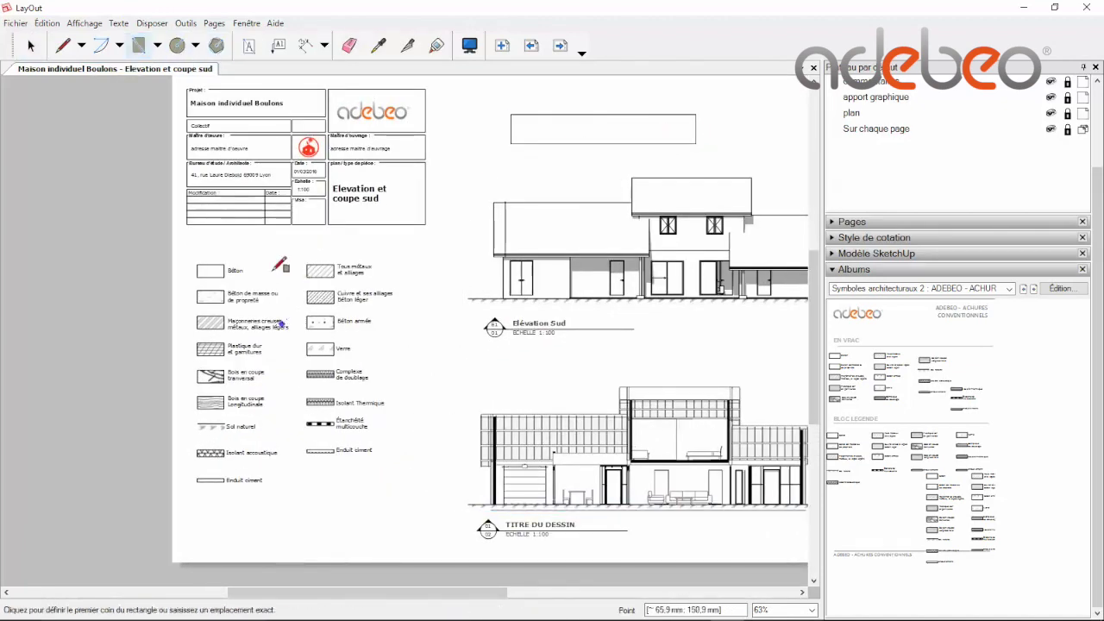
pyautogui.click(380, 48)
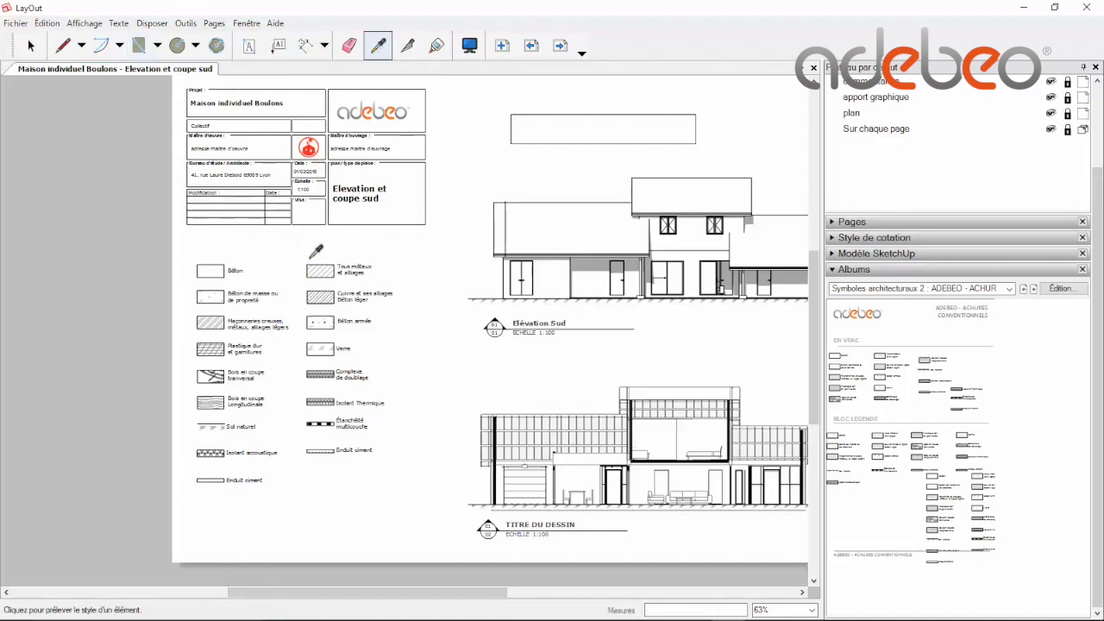
pyautogui.click(326, 270)
pyautogui.click(609, 121)
pyautogui.scroll(2, 609, 122)
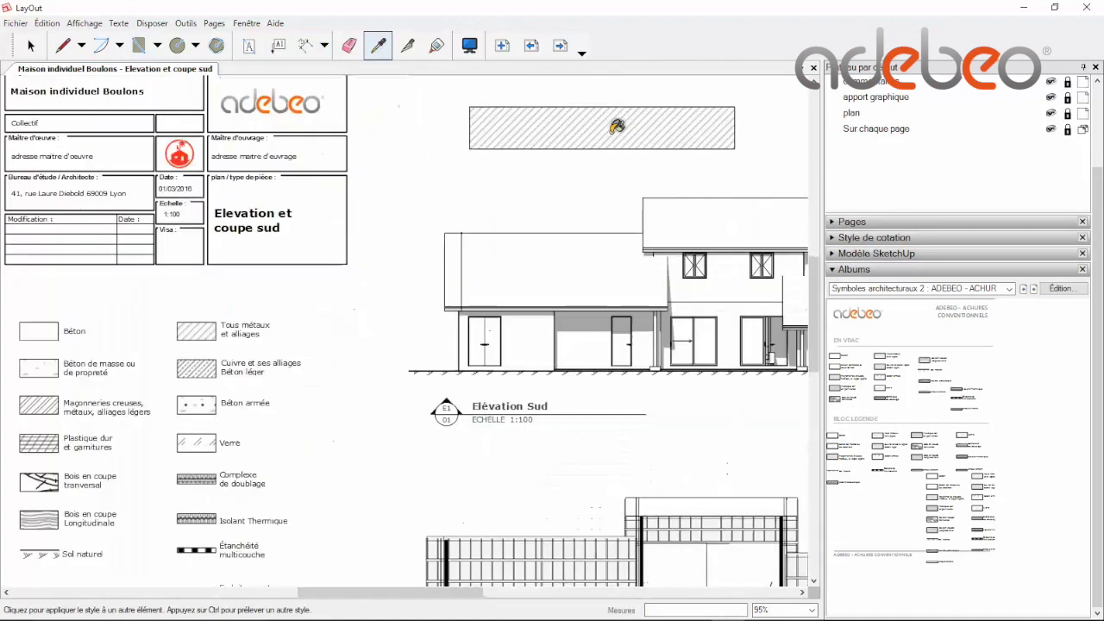
pyautogui.scroll(2, 614, 126)
pyautogui.scroll(-2, 616, 126)
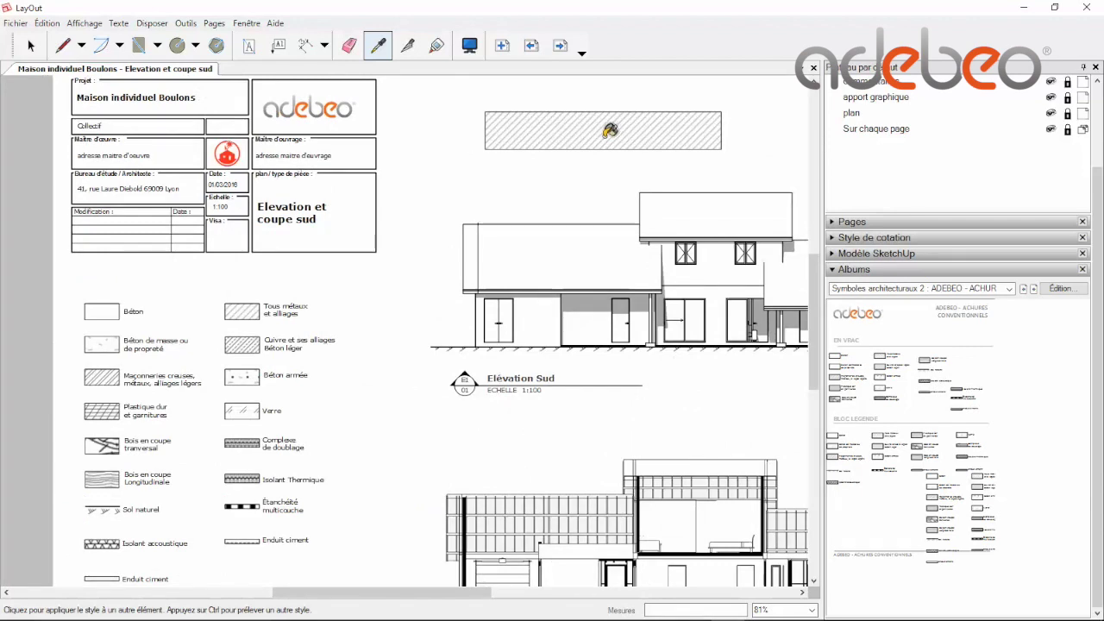
pyautogui.press('space')
pyautogui.click(605, 137)
pyautogui.click(569, 160)
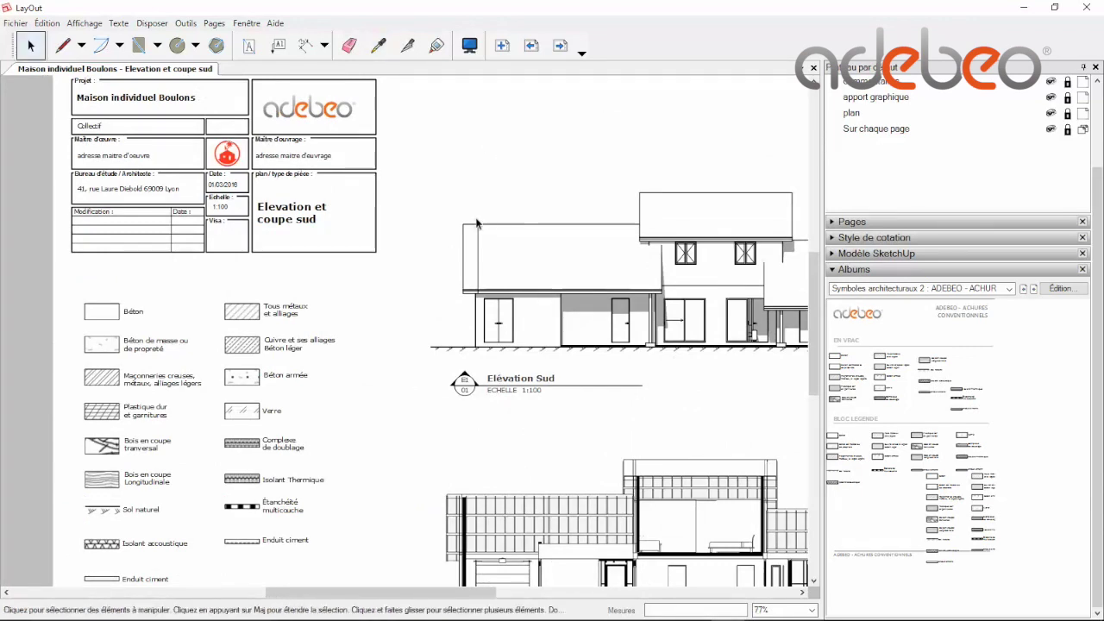
pyautogui.scroll(-2, 475, 226)
pyautogui.scroll(1, 638, 345)
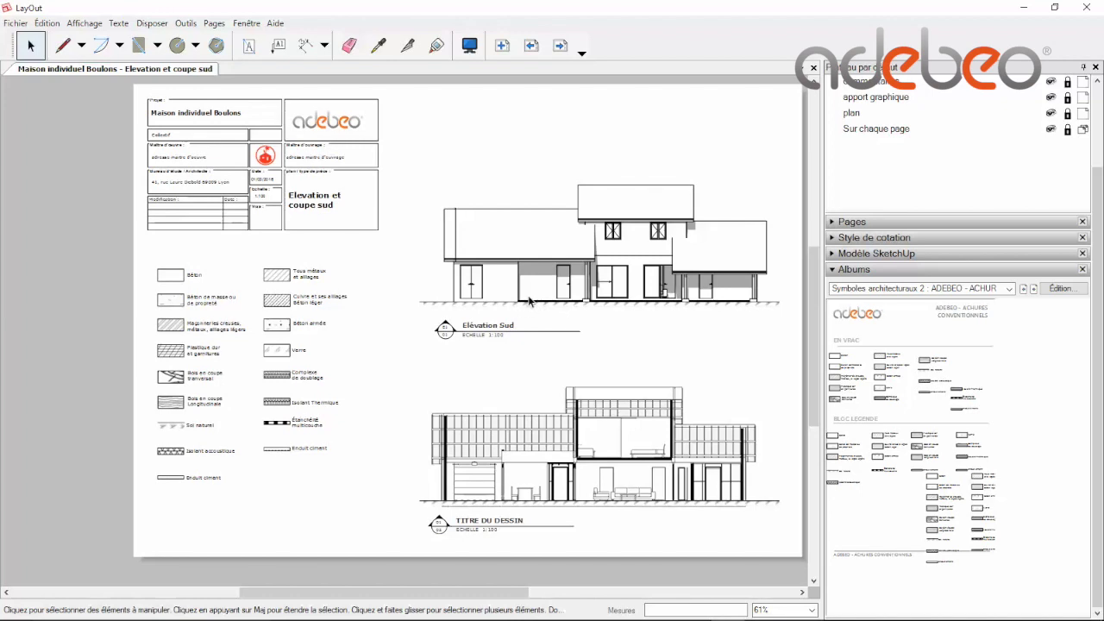
# Step: Open the bubbles and level markers album and place a level marker on the ground line
pyautogui.click(1024, 290)
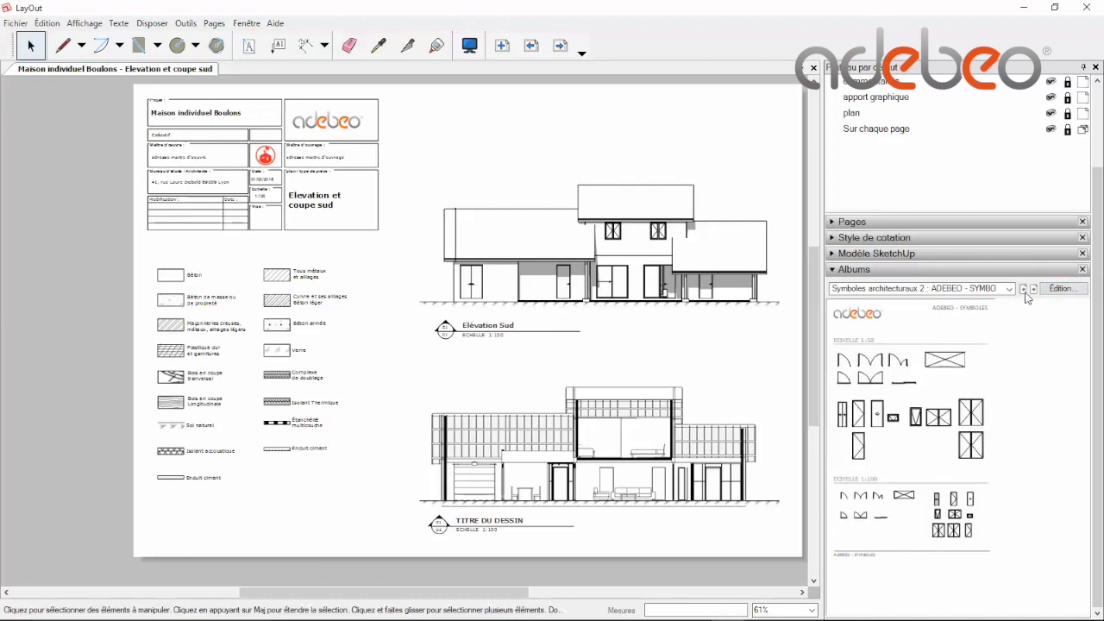
pyautogui.click(1025, 290)
pyautogui.click(1024, 290)
pyautogui.click(1025, 290)
pyautogui.click(1025, 289)
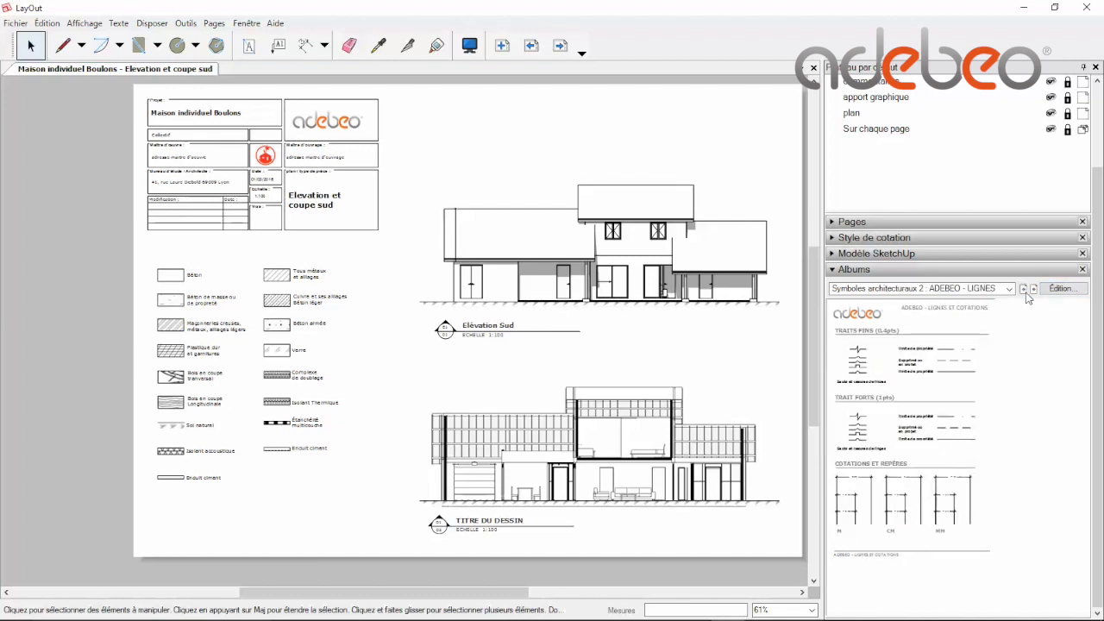
pyautogui.click(1024, 289)
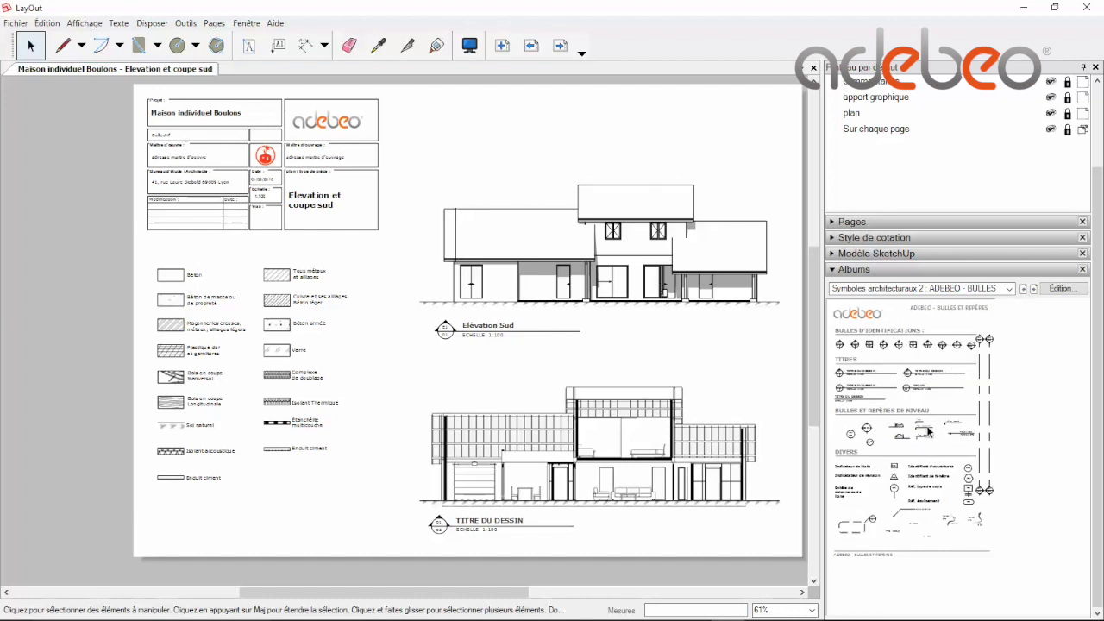
pyautogui.scroll(3, 707, 347)
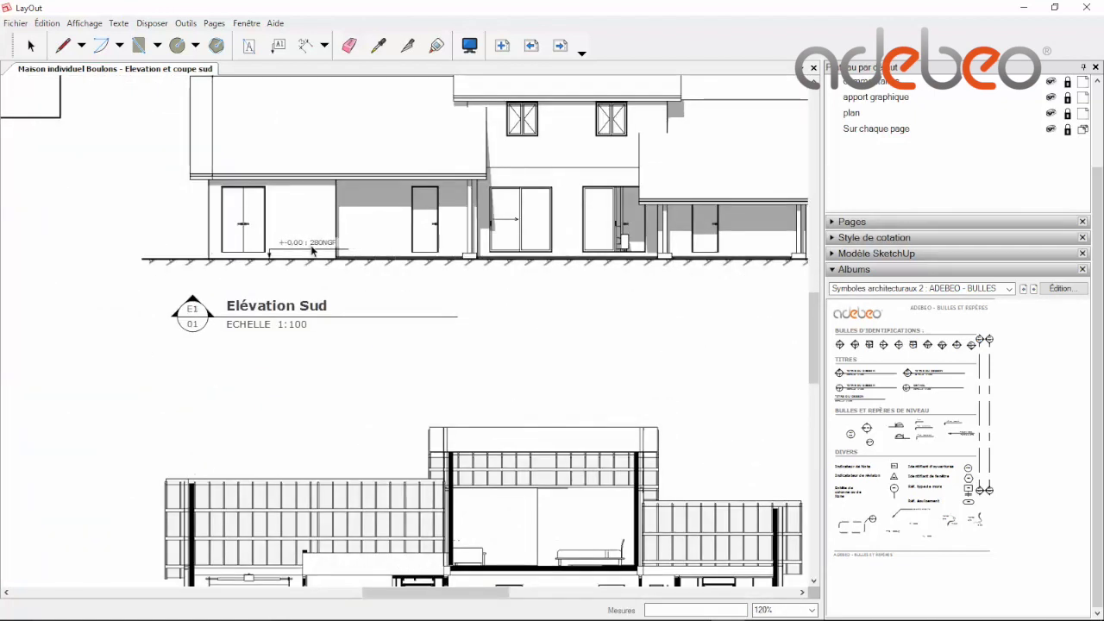
pyautogui.click(182, 249)
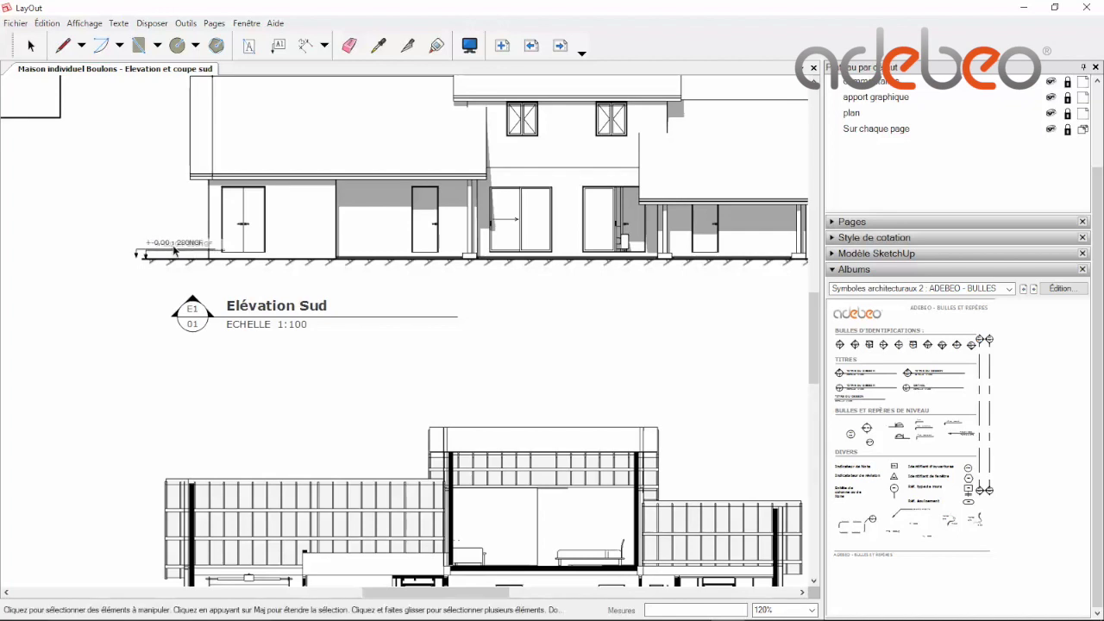
# Step: Edit the ground-line marker's altitude so it reads +-0,00 : 270NGF
pyautogui.scroll(3, 175, 251)
pyautogui.scroll(2, 175, 251)
pyautogui.scroll(2, 175, 251)
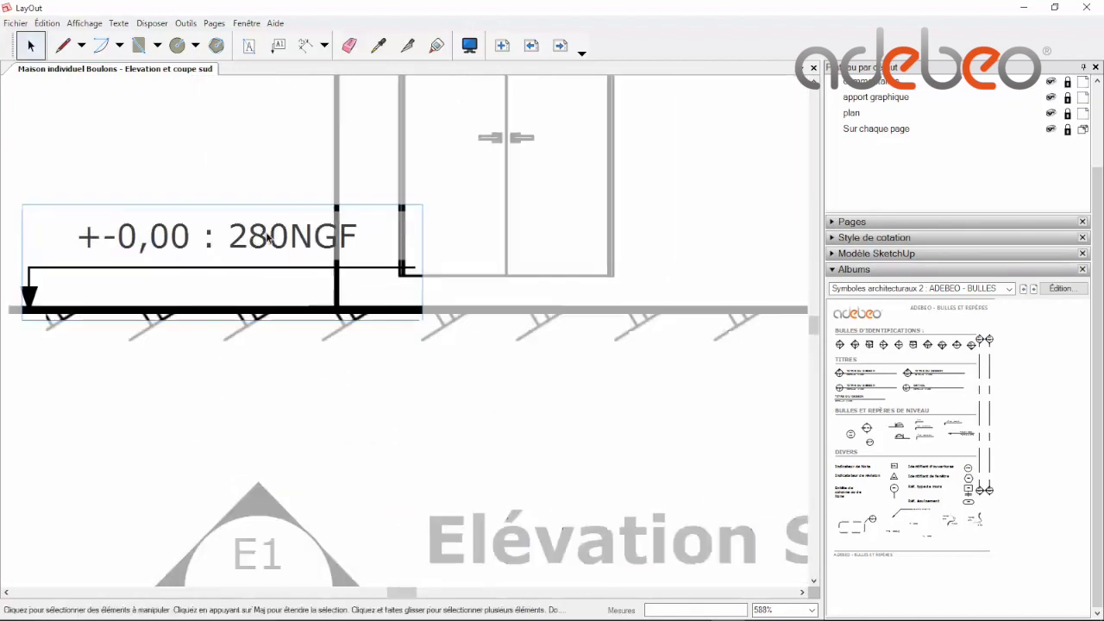
pyautogui.click(267, 233)
pyautogui.doubleClick(268, 233)
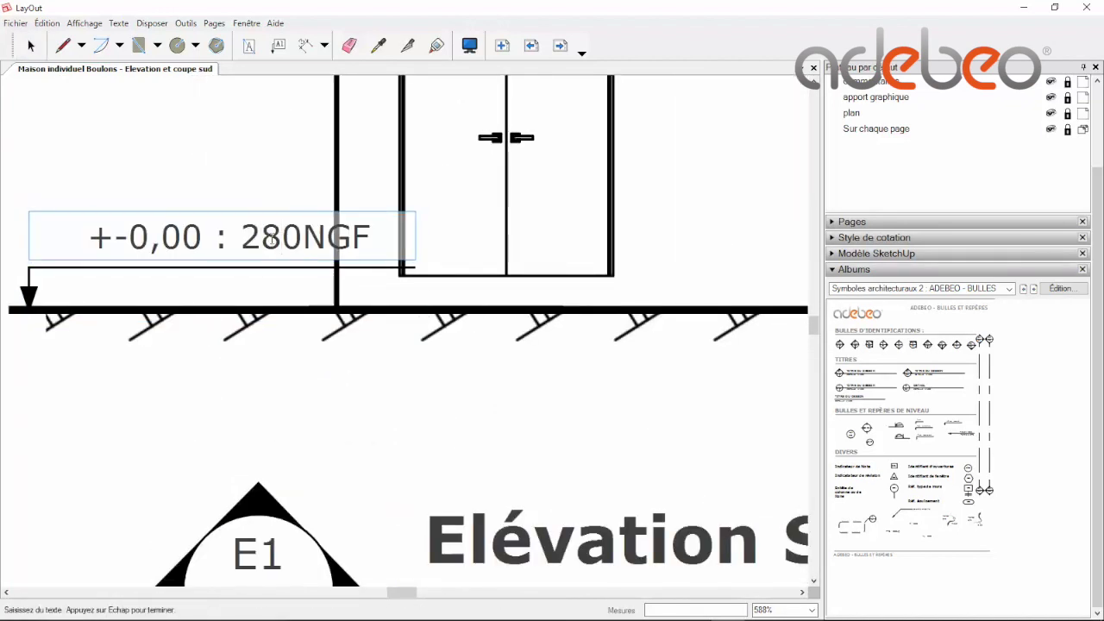
pyautogui.hotkey('shift', 'Right')
pyautogui.hotkey('shift', 'Right')
pyautogui.write('7')
pyautogui.press('Escape')
# Step: Drag a second level marker from the symbols onto the south elevation
pyautogui.scroll(-2, 204, 380)
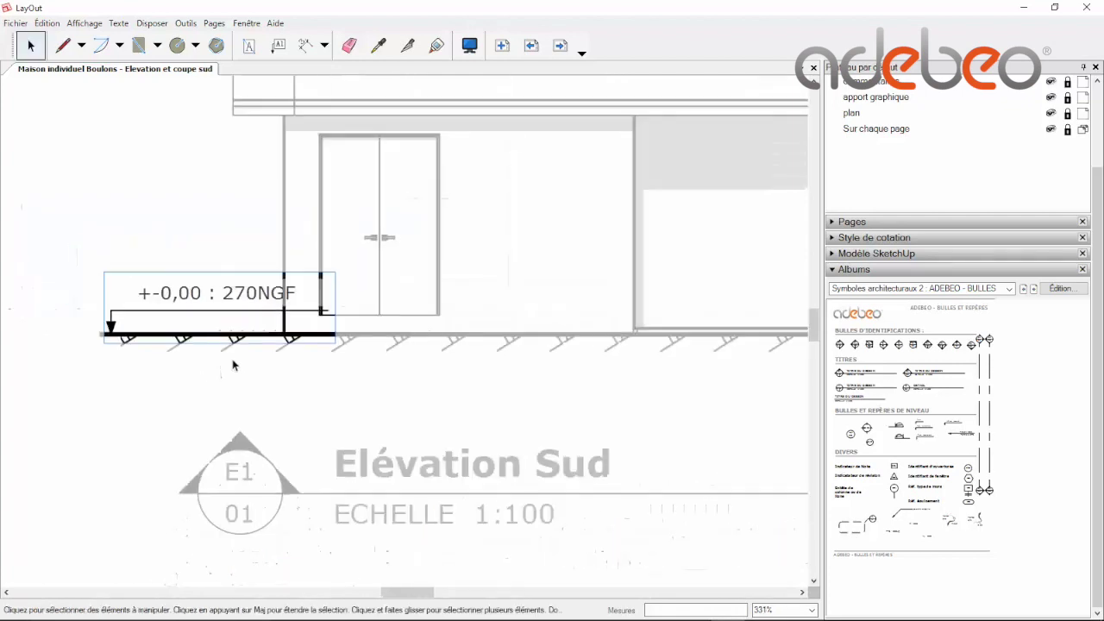
pyautogui.scroll(-2, 233, 365)
pyautogui.click(640, 518)
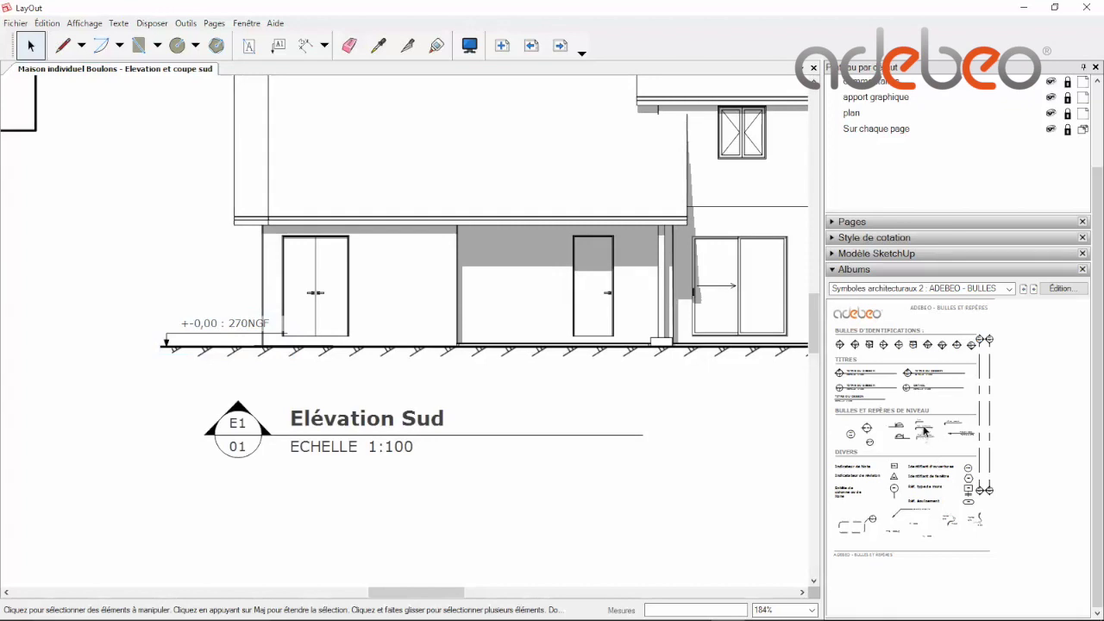
pyautogui.moveTo(942, 443); pyautogui.dragTo(508, 384)
pyautogui.scroll(-2, 508, 384)
pyautogui.moveTo(431, 388); pyautogui.dragTo(360, 436, button='middle')
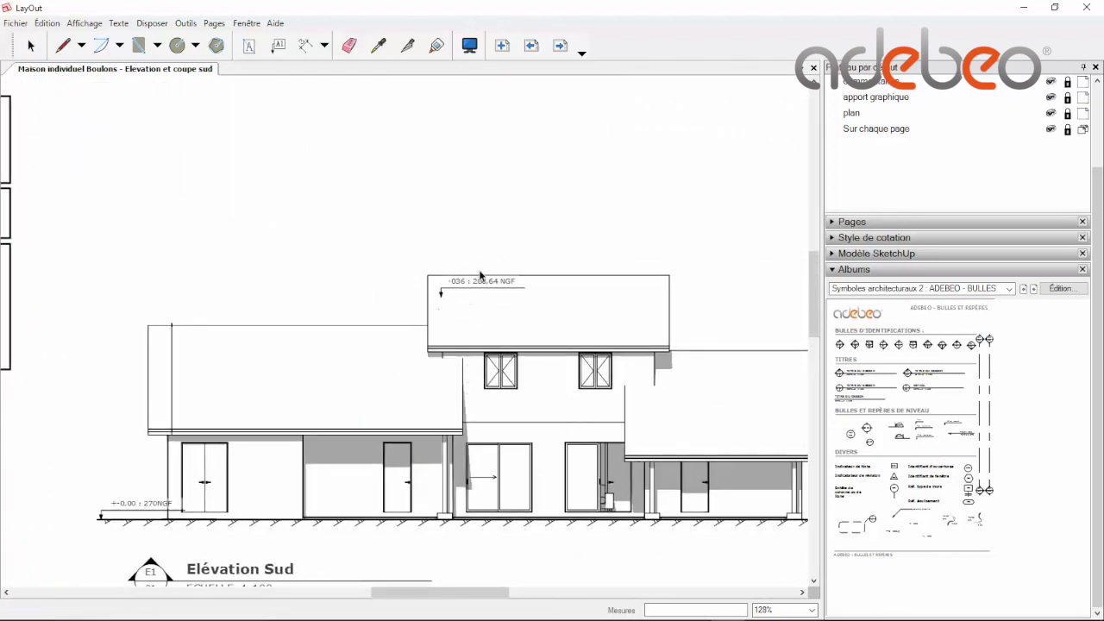
# Step: Set the new level marker on the upper roof top and open its label for editing
pyautogui.moveTo(480, 278); pyautogui.dragTo(469, 260)
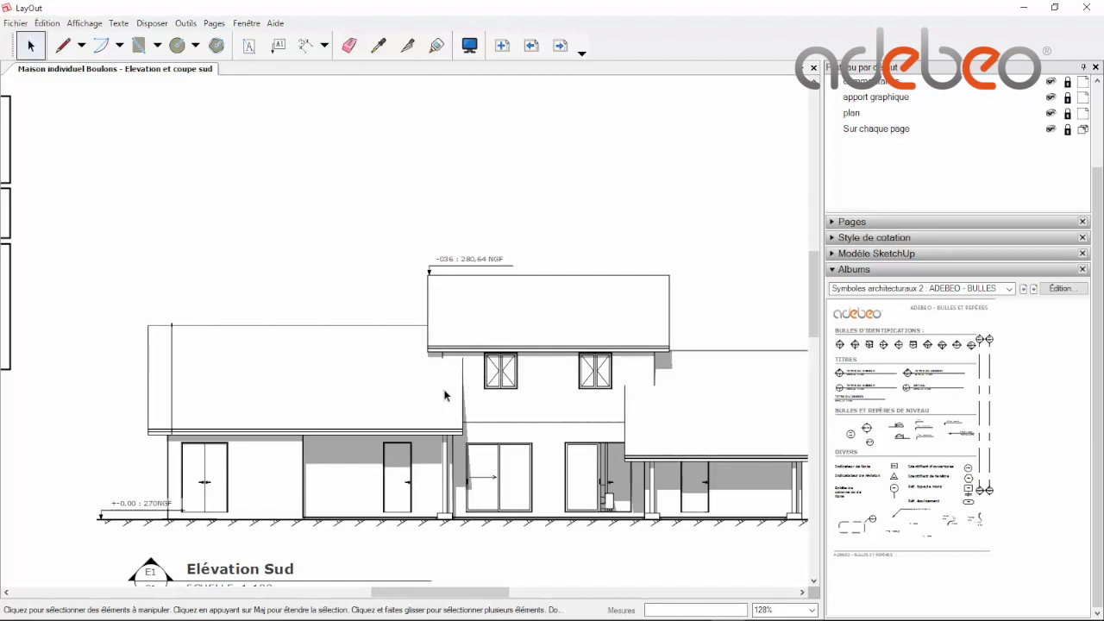
pyautogui.scroll(3, 440, 260)
pyautogui.scroll(3, 441, 261)
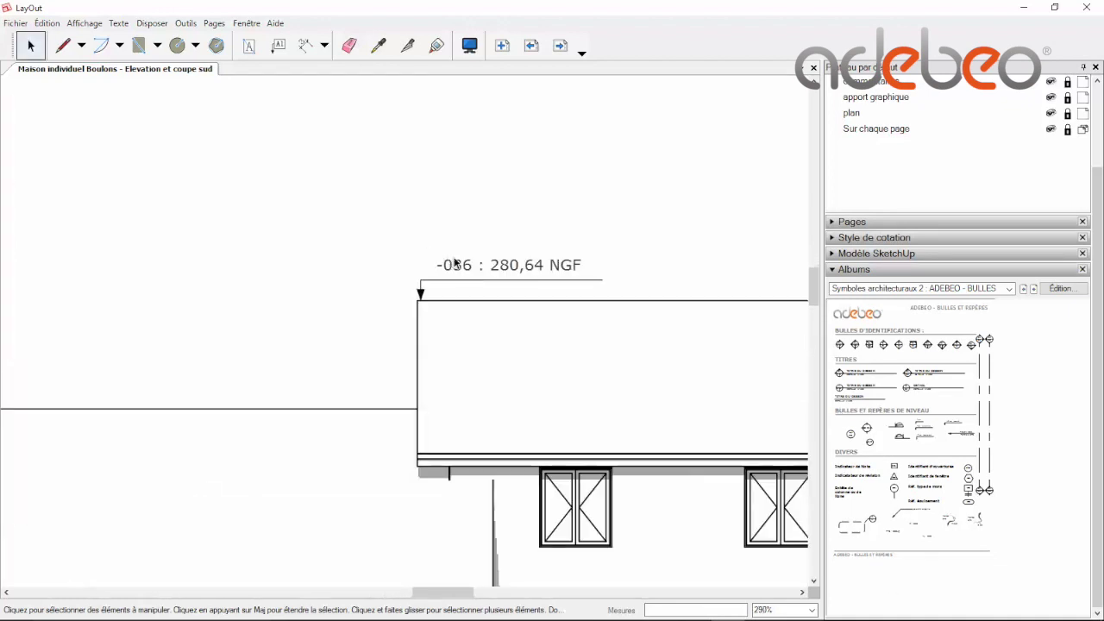
pyautogui.click(453, 265)
pyautogui.doubleClick(453, 266)
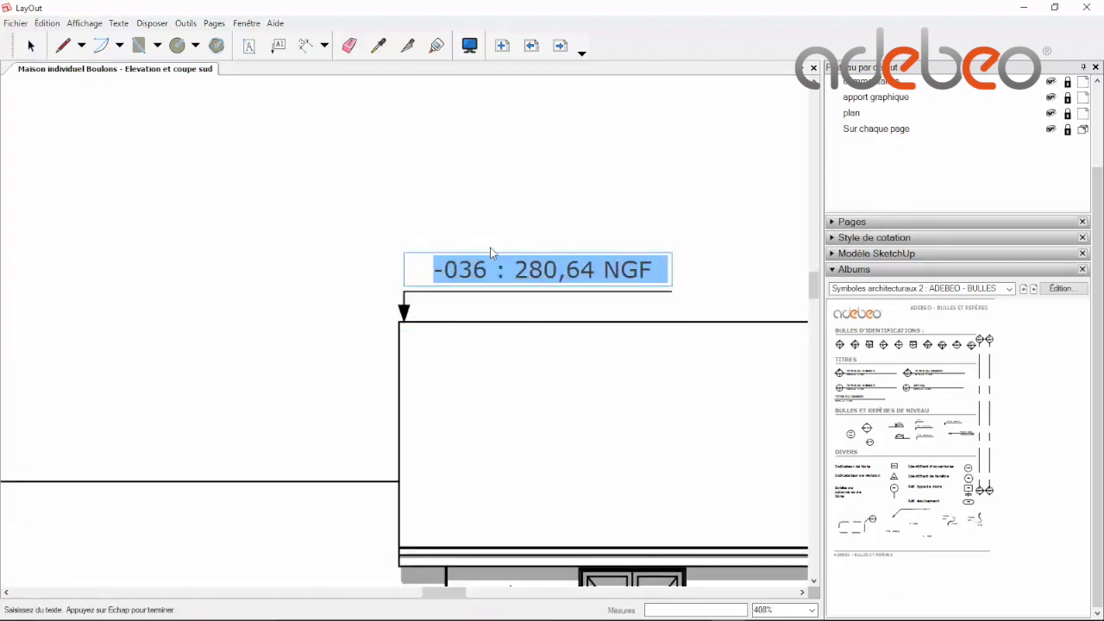
# Step: Change the roof marker label to +730 : 298NGF
pyautogui.click(461, 278)
pyautogui.moveTo(496, 270); pyautogui.dragTo(425, 270)
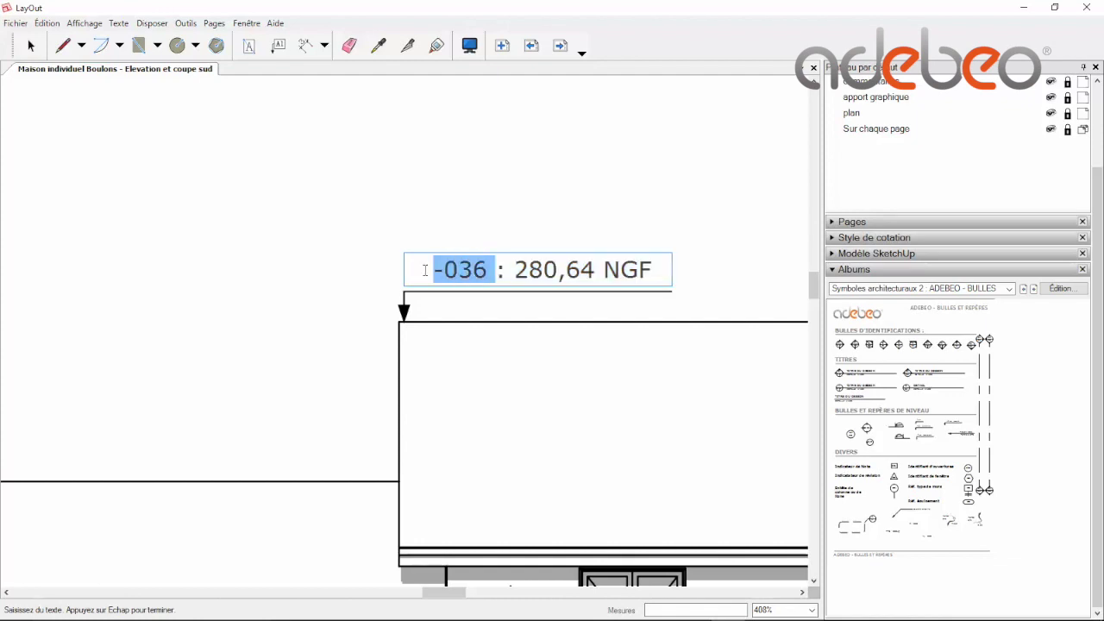
pyautogui.write('+730')
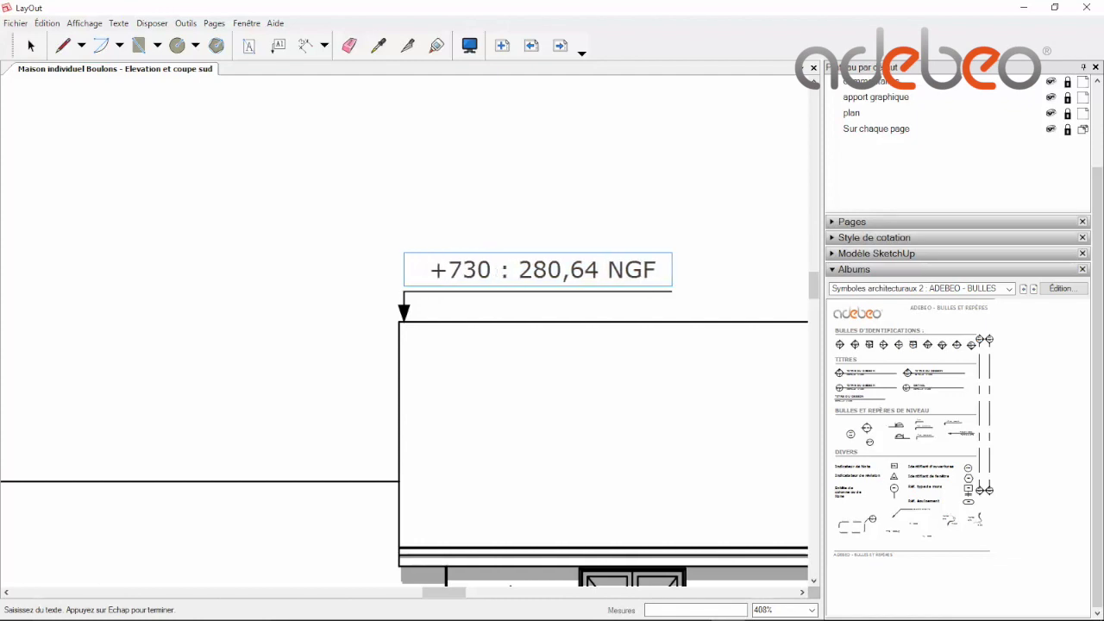
pyautogui.moveTo(604, 270)
pyautogui.mouseDown()
pyautogui.moveTo(518, 270)
pyautogui.moveTo(562, 270)
pyautogui.moveTo(546, 270)
pyautogui.mouseUp()
pyautogui.press('BackSpace')
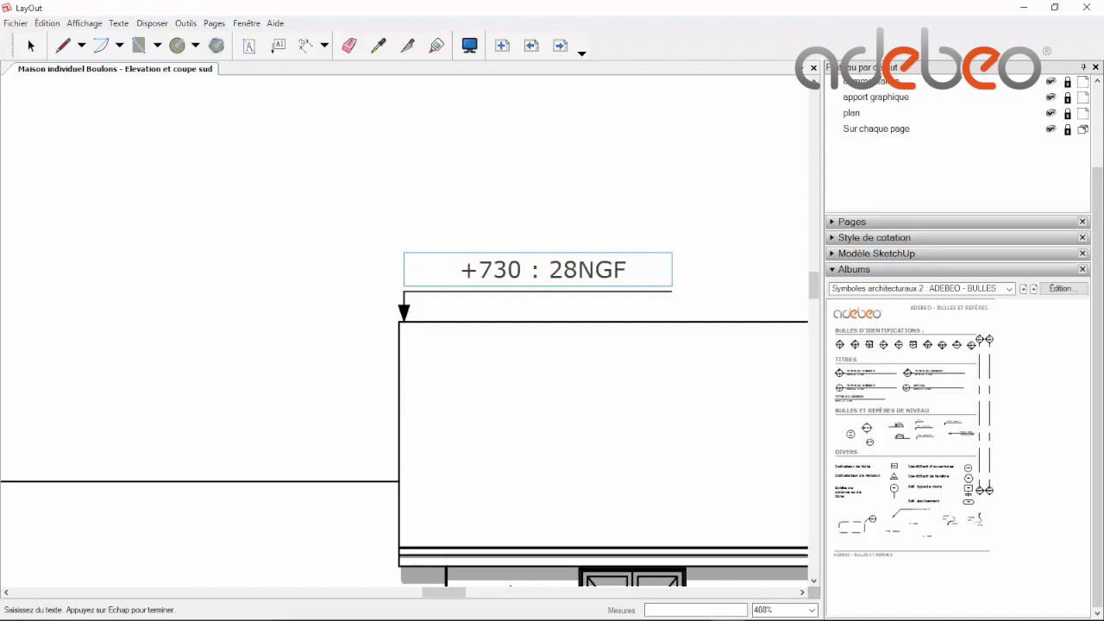
pyautogui.press('BackSpace')
pyautogui.write('98')
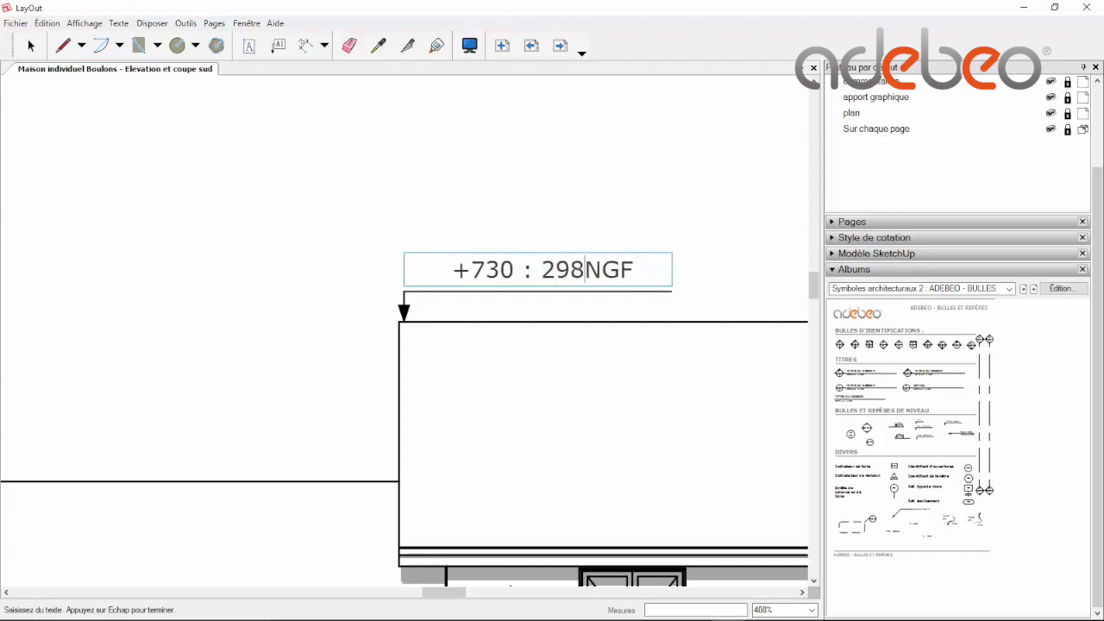
pyautogui.press('Escape')
# Step: Add a -036 level marker on the left wing roof, undoing an extra copy
pyautogui.scroll(-3, 356, 169)
pyautogui.scroll(-3, 284, 233)
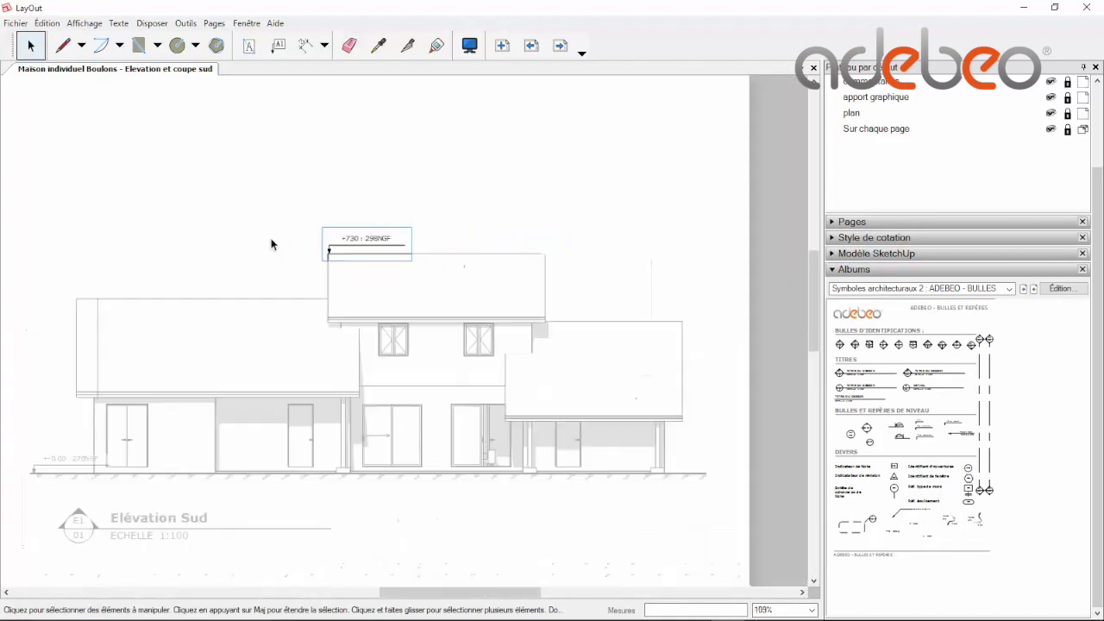
pyautogui.scroll(-3, 276, 251)
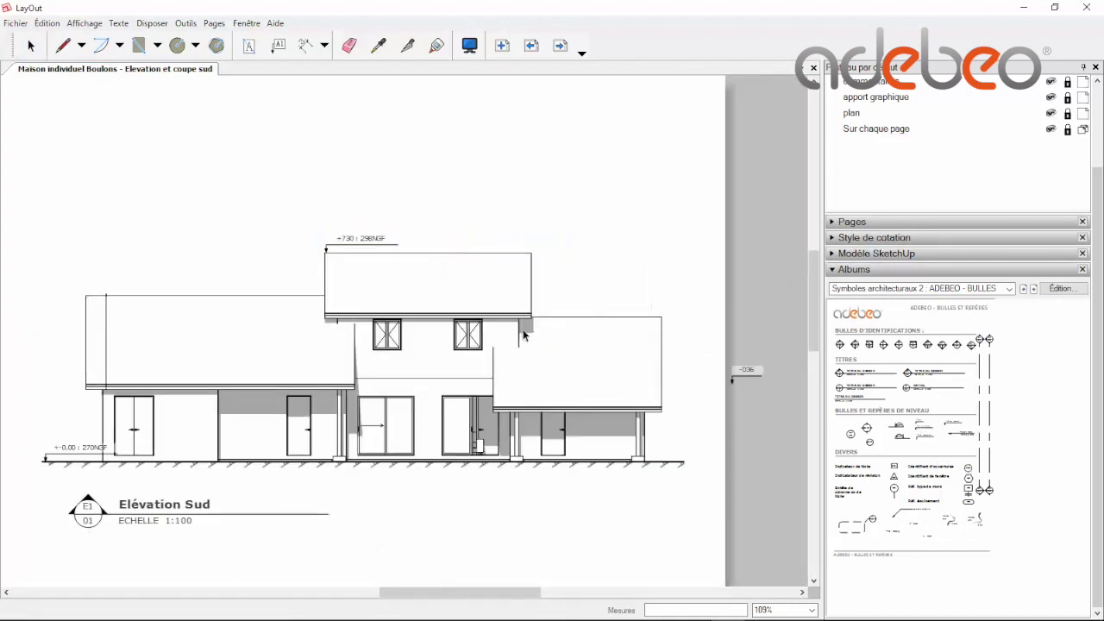
pyautogui.moveTo(924, 429); pyautogui.dragTo(168, 286)
pyautogui.scroll(3, 159, 283)
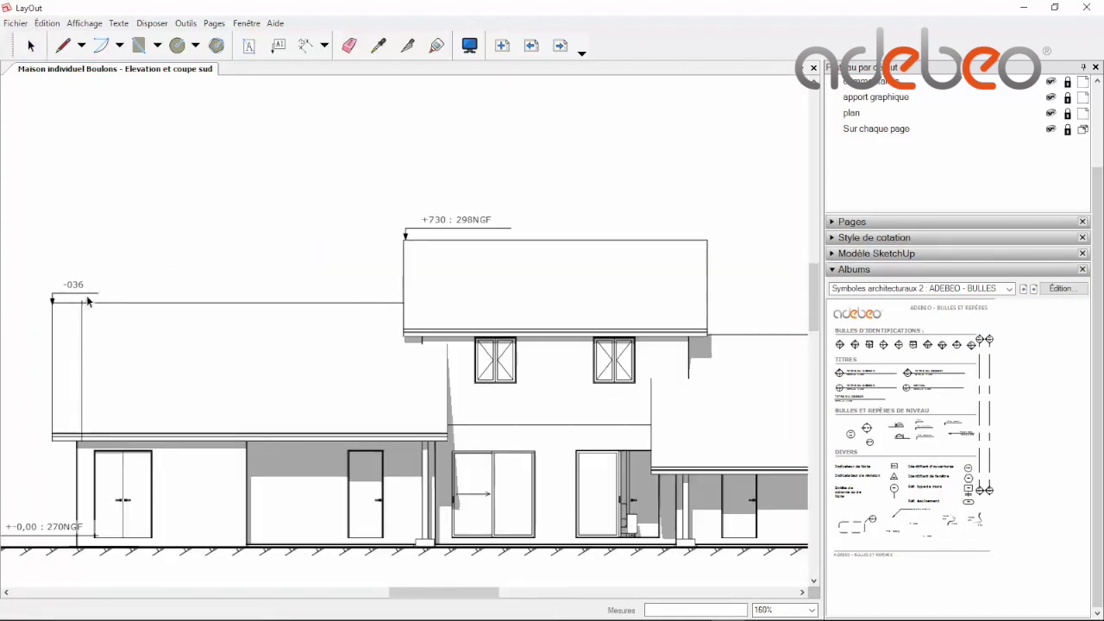
pyautogui.scroll(-3, 86, 301)
pyautogui.moveTo(174, 295)
pyautogui.mouseDown()
pyautogui.moveTo(552, 309)
pyautogui.moveTo(290, 373)
pyautogui.mouseUp()
pyautogui.hotkey('ctrl', 'z')
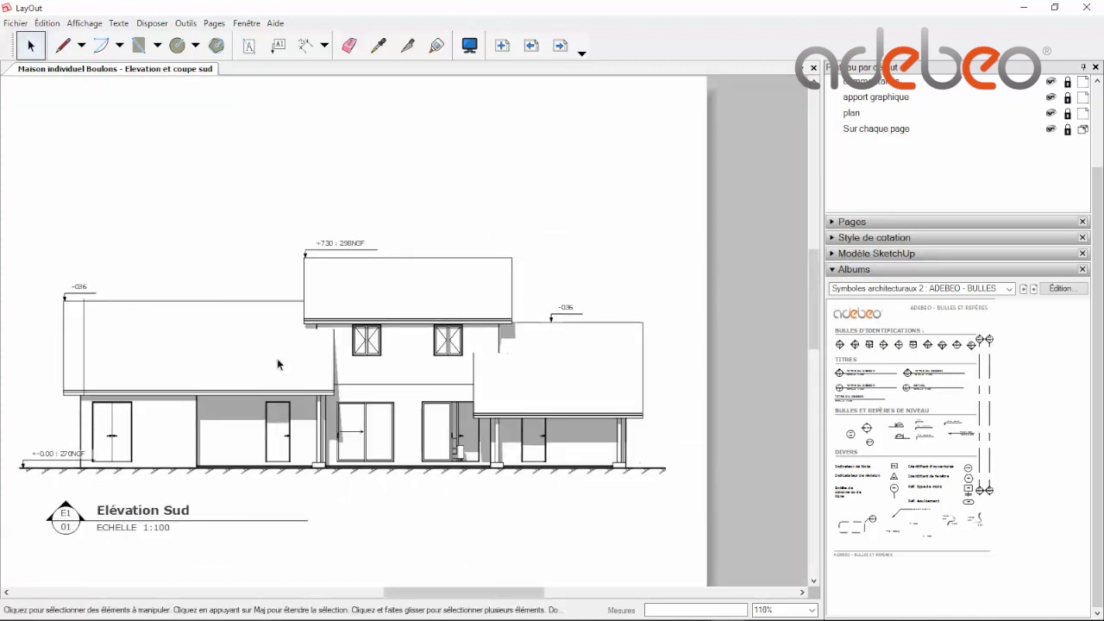
# Step: Open the left wing roof marker's label text for editing, then exit
pyautogui.scroll(-2, 89, 323)
pyautogui.scroll(2, 88, 324)
pyautogui.scroll(1, 89, 325)
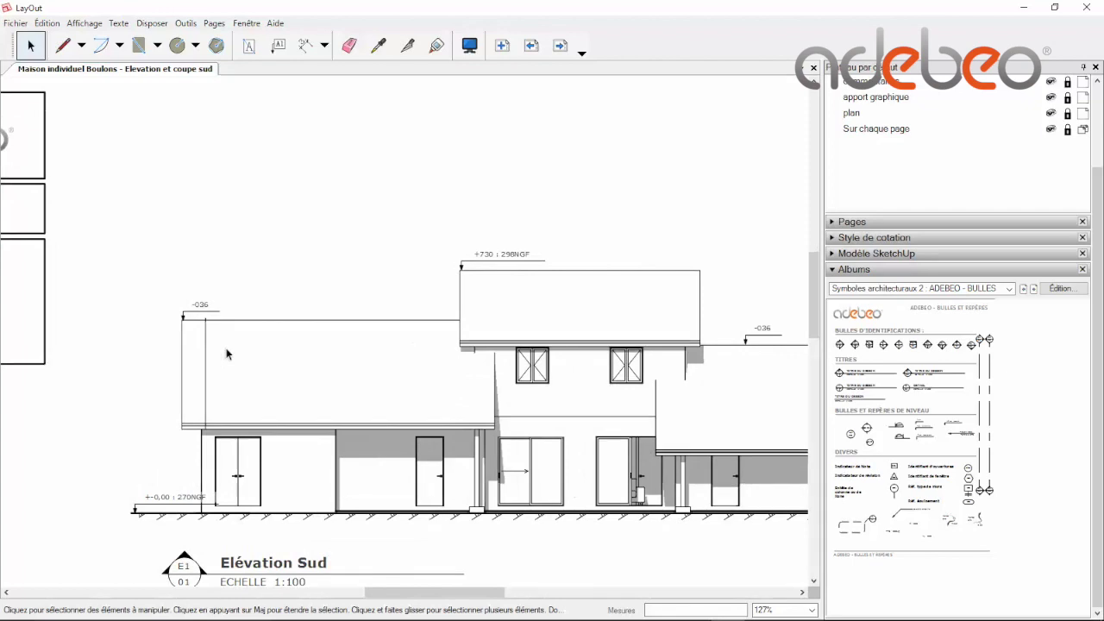
pyautogui.doubleClick(197, 306)
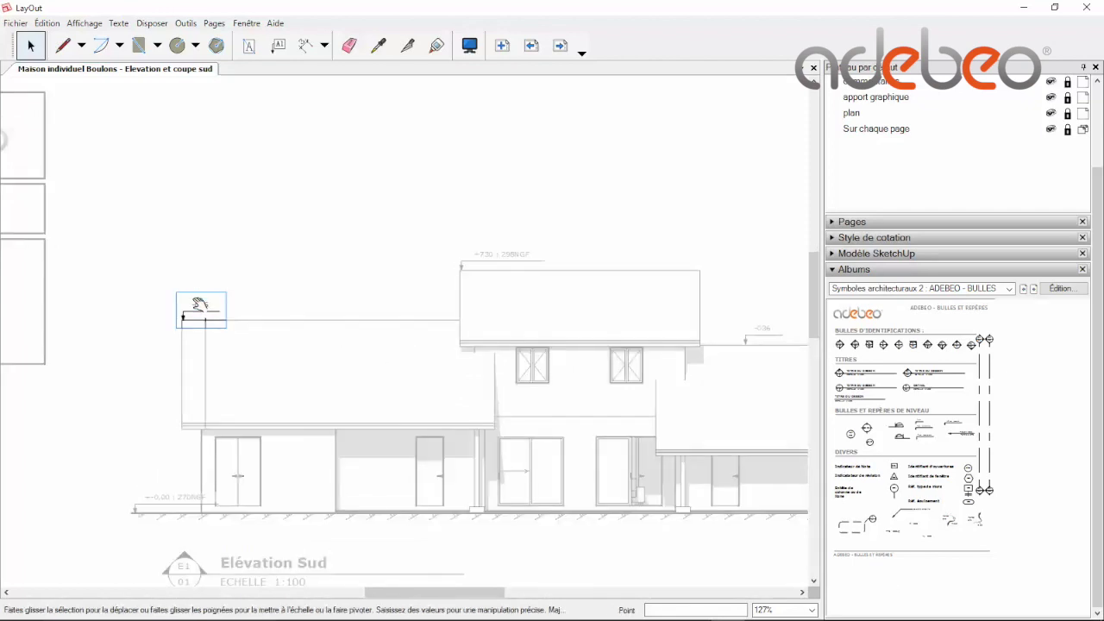
pyautogui.doubleClick(198, 303)
pyautogui.write('+510')
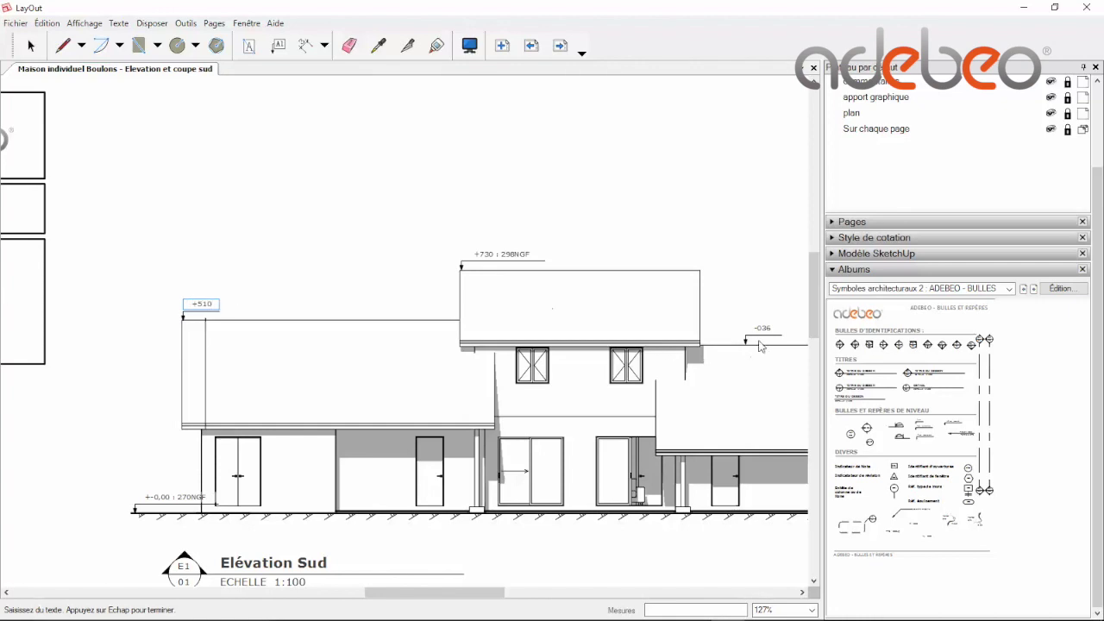
pyautogui.press('Escape')
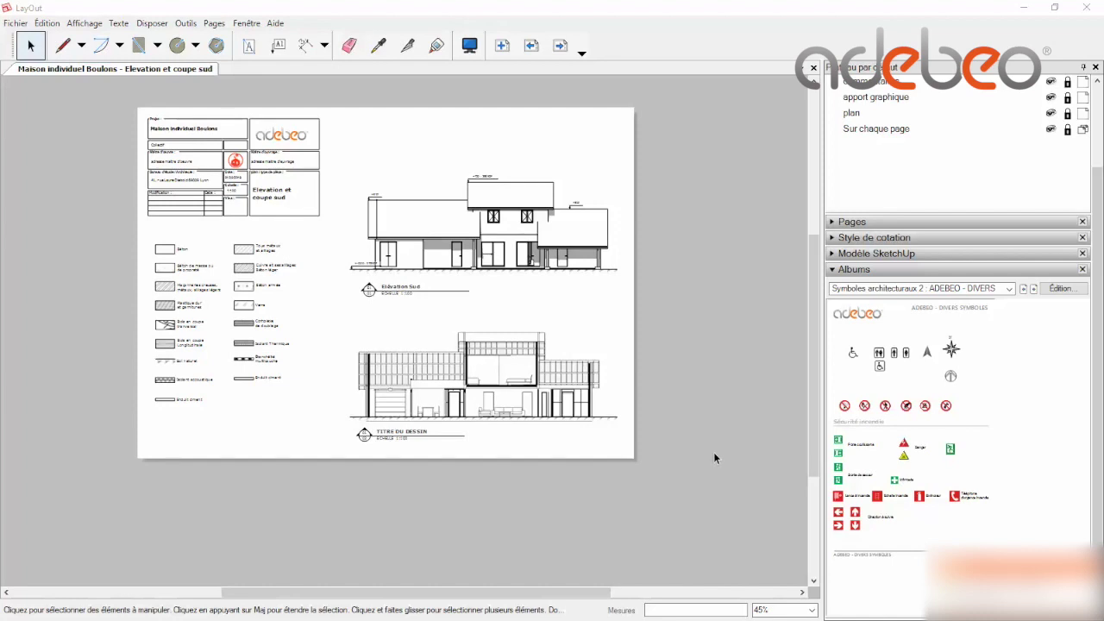
# Step: Move to the Elevation et coupe est page with the east elevation and section
pyautogui.click(569, 51)
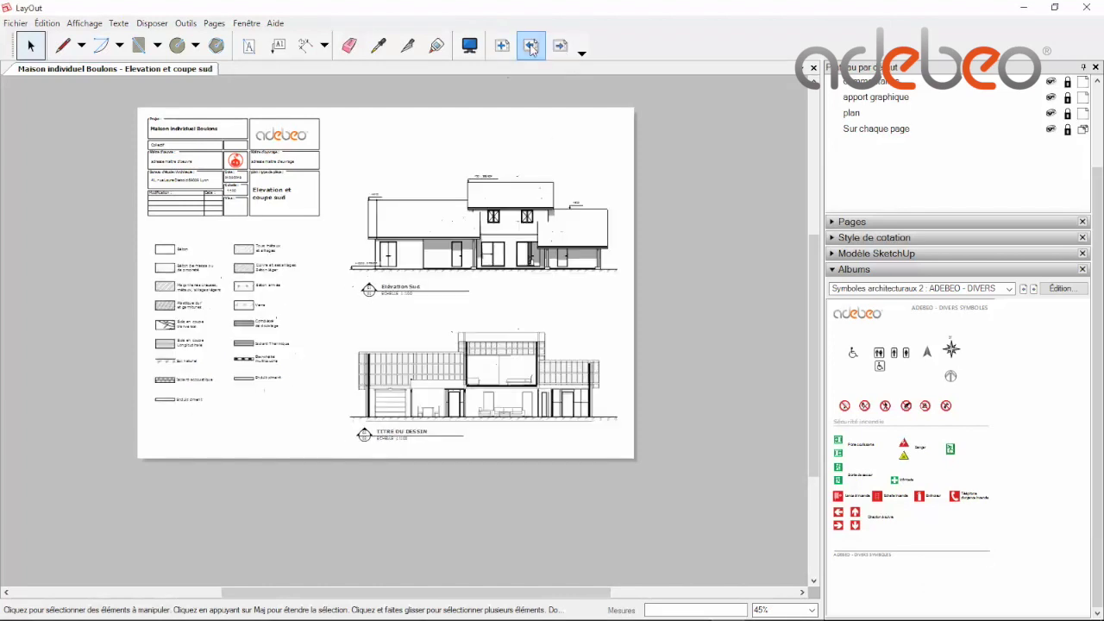
pyautogui.click(524, 49)
pyautogui.click(563, 50)
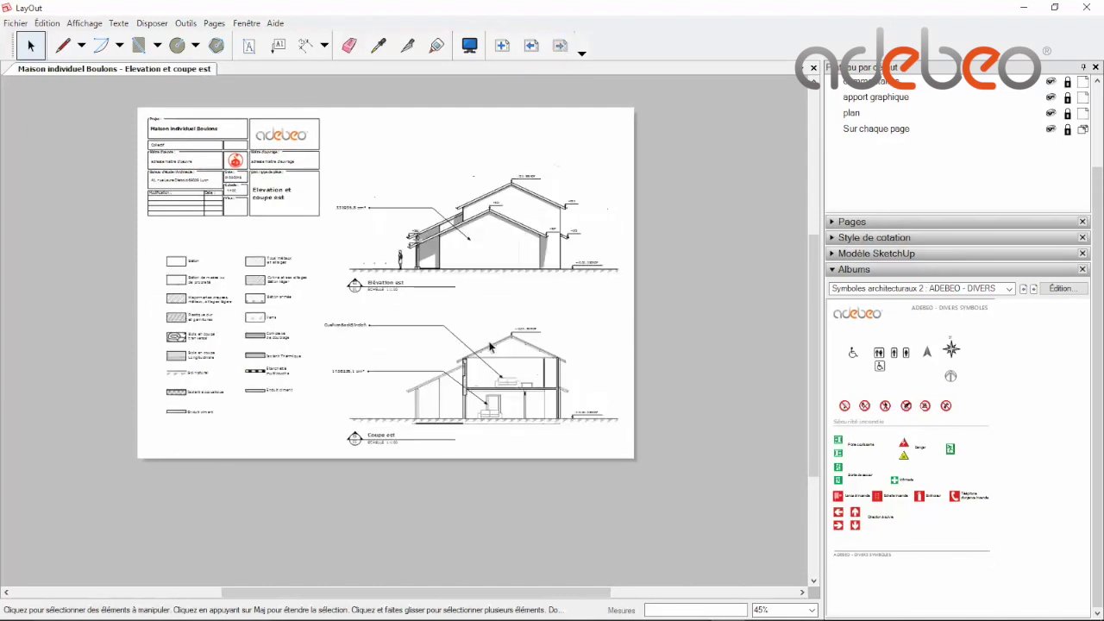
pyautogui.scroll(1, 489, 346)
pyautogui.scroll(1, 161, 181)
pyautogui.scroll(-3, 86, 172)
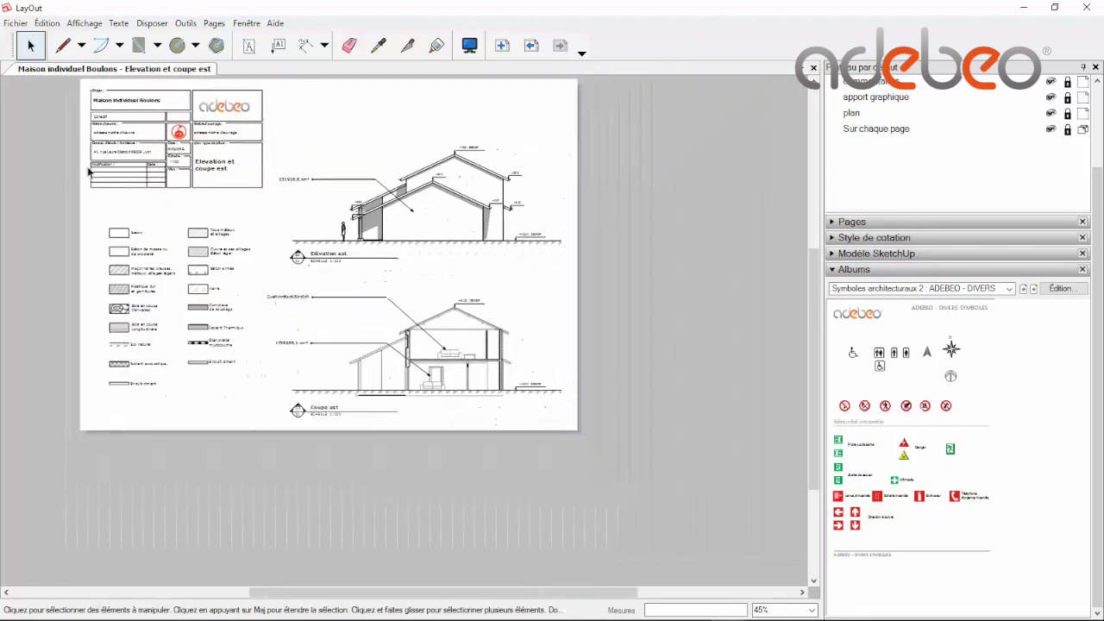
pyautogui.scroll(1, 76, 142)
pyautogui.moveTo(552, 617)
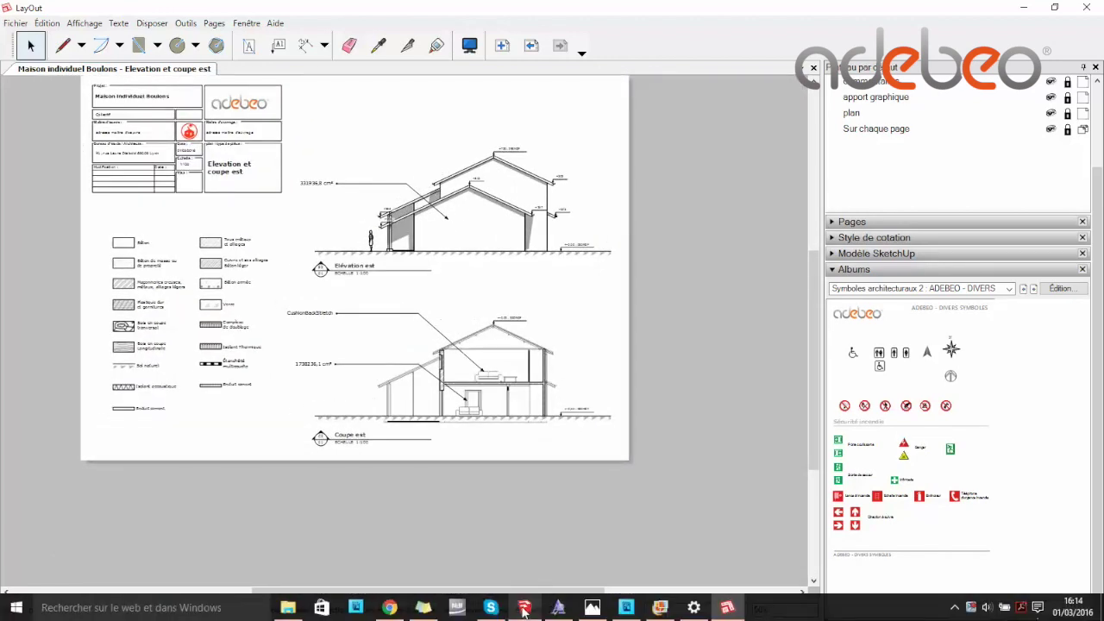
# Step: Bring up Chrome showing the adebeo Logiciels page with software pack prices
pyautogui.click(389, 608)
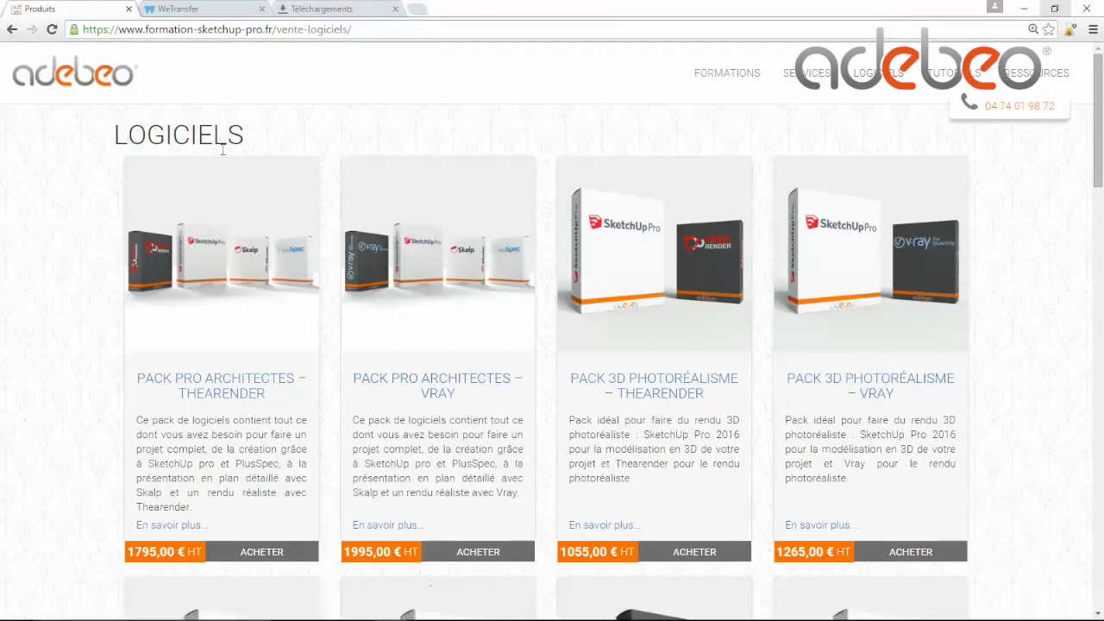